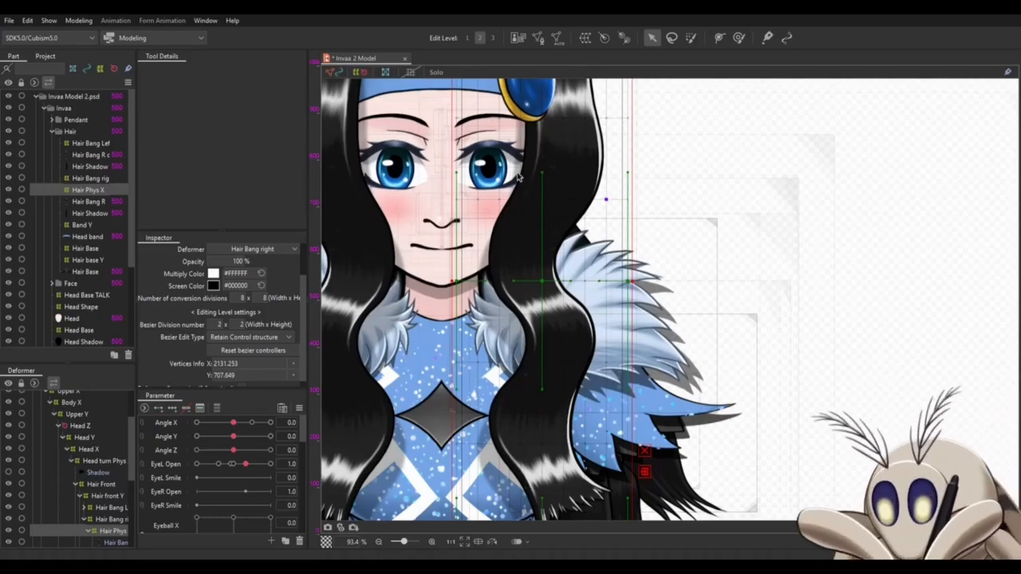
Create a warp deformer as parent of Hair Phys X with 2 × 2 Bezier and 8 × 8 conversion divisions.
scroll(102, 508, down, 2)
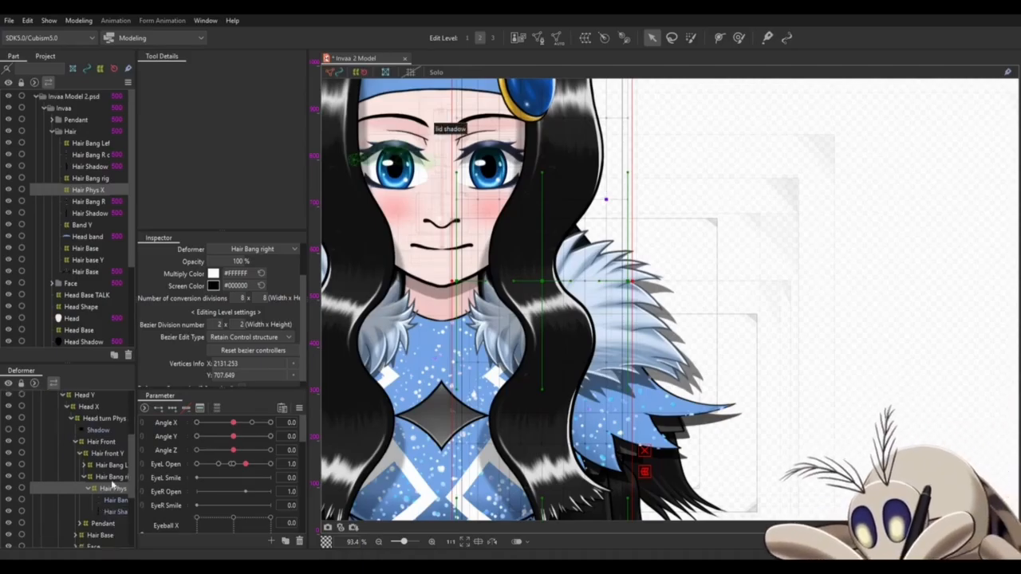
click(117, 512)
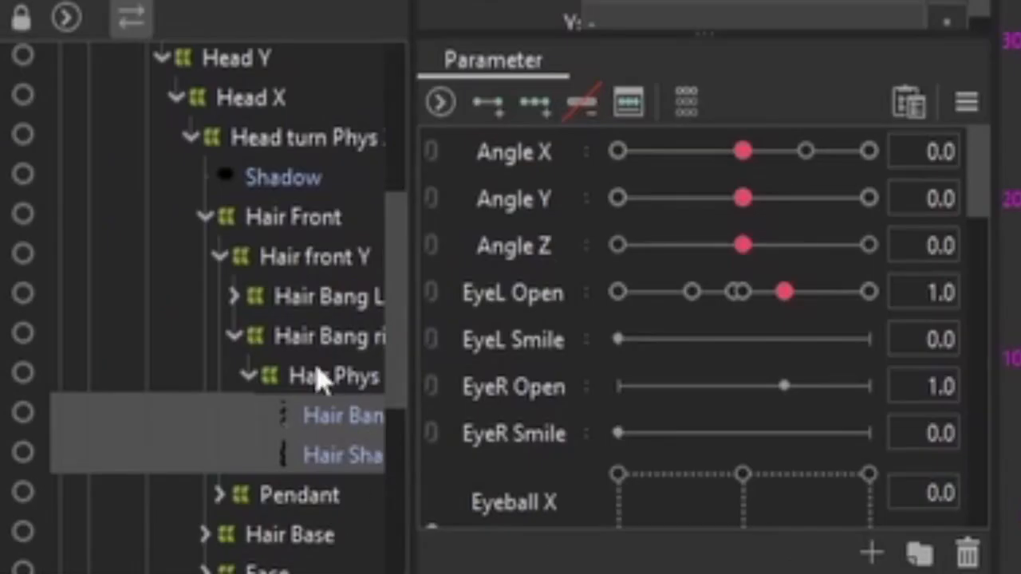
scroll(112, 485, down, 2)
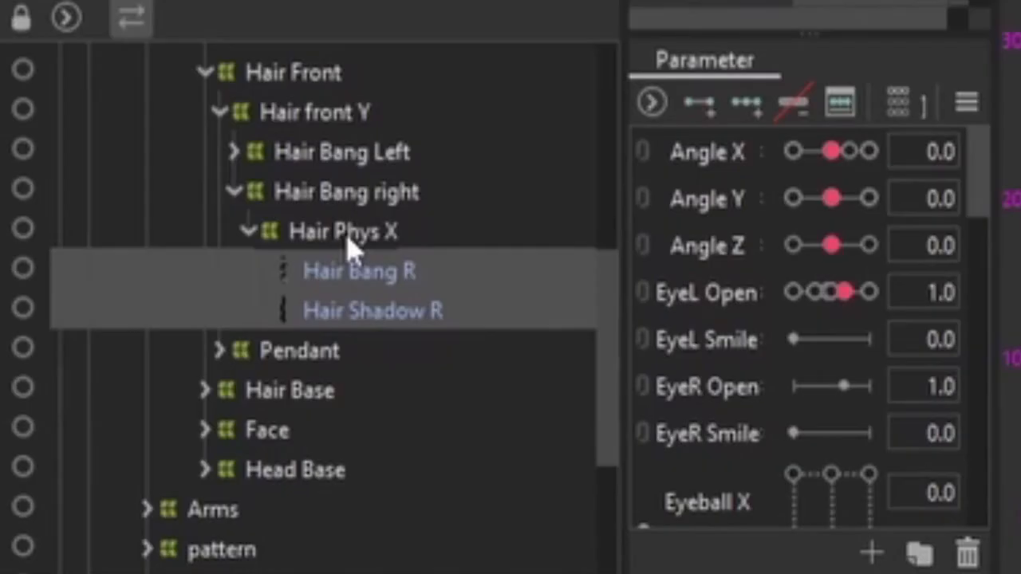
click(381, 235)
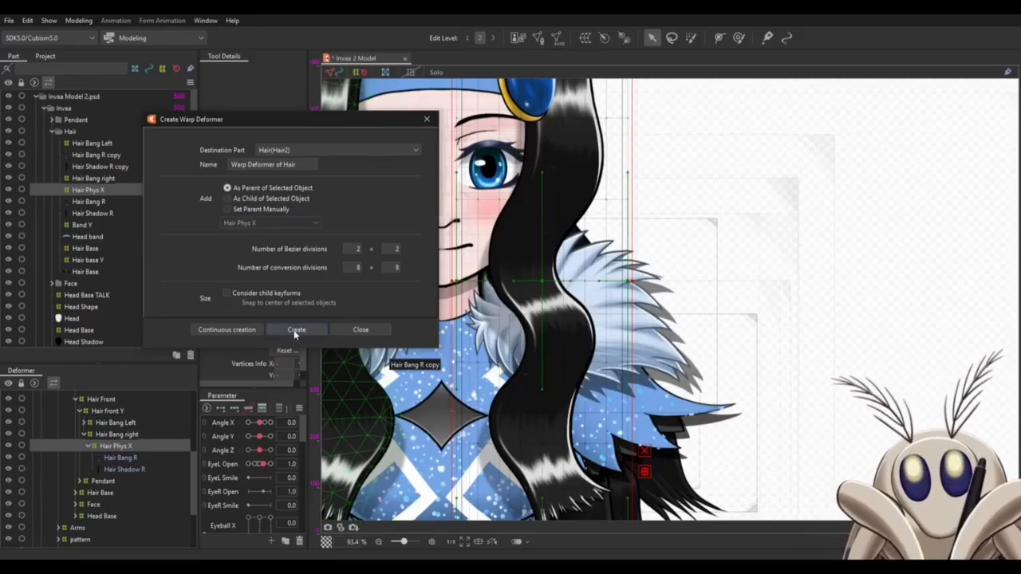
click(296, 330)
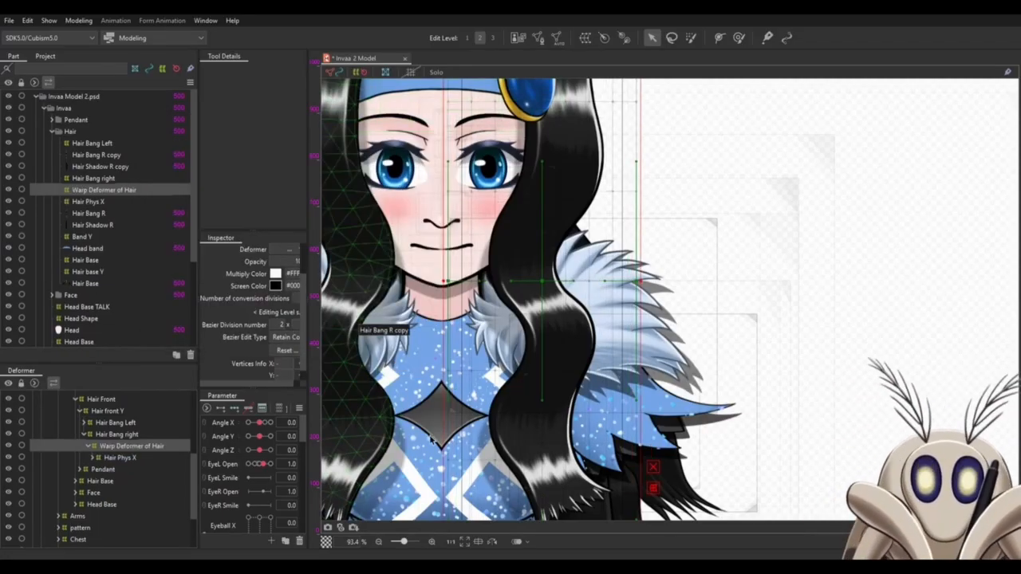
Compare the new parent warp deformer's bounds with those of Hair Phys X, and delete the new deformer.
click(133, 459)
click(141, 447)
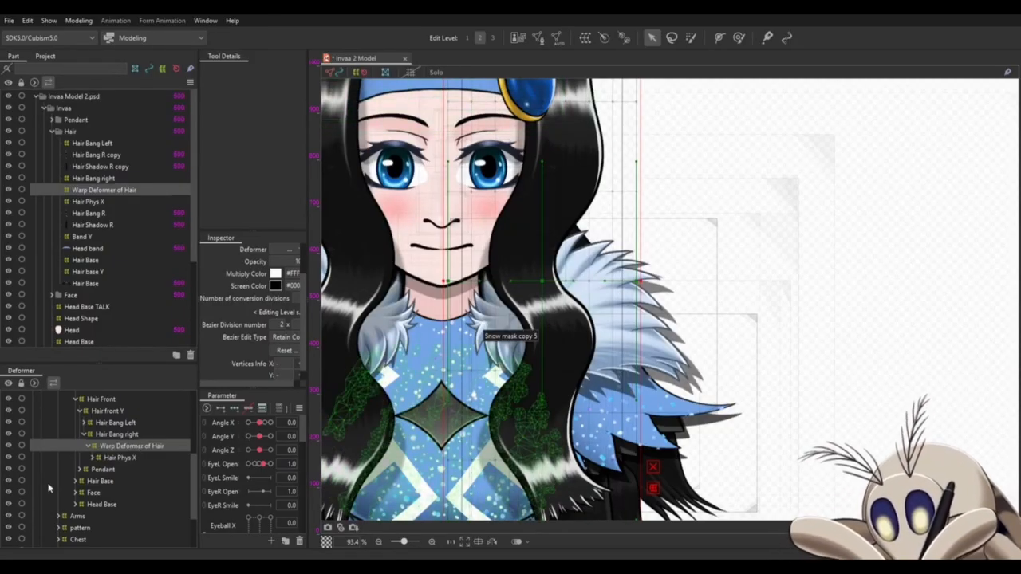
click(140, 456)
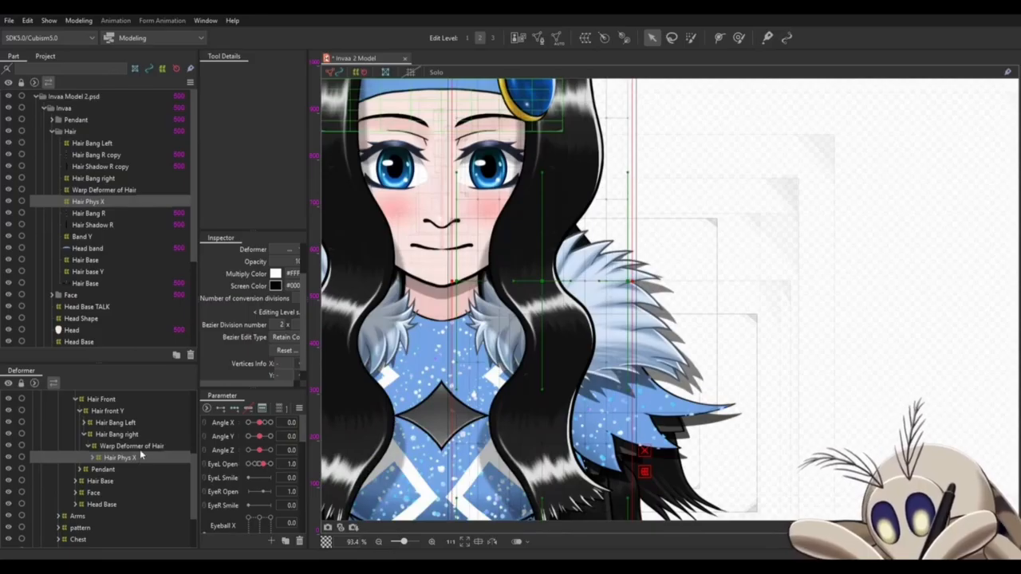
click(140, 447)
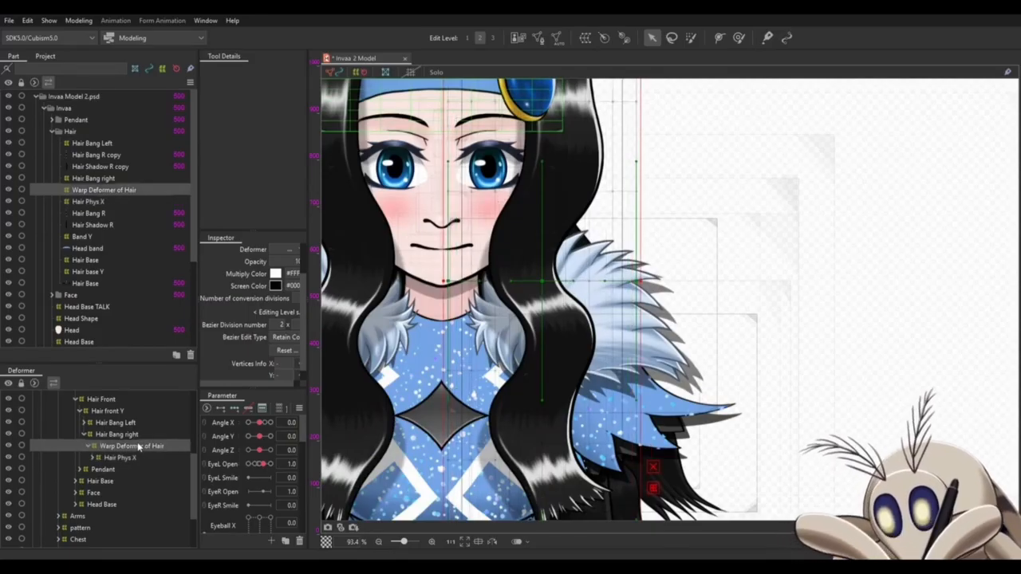
click(131, 457)
click(136, 448)
click(133, 460)
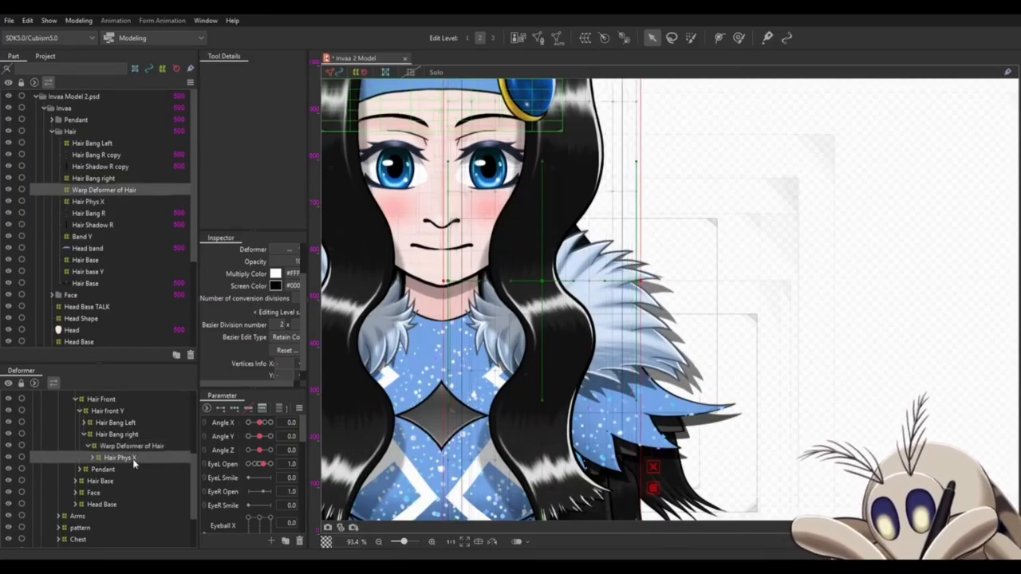
click(134, 448)
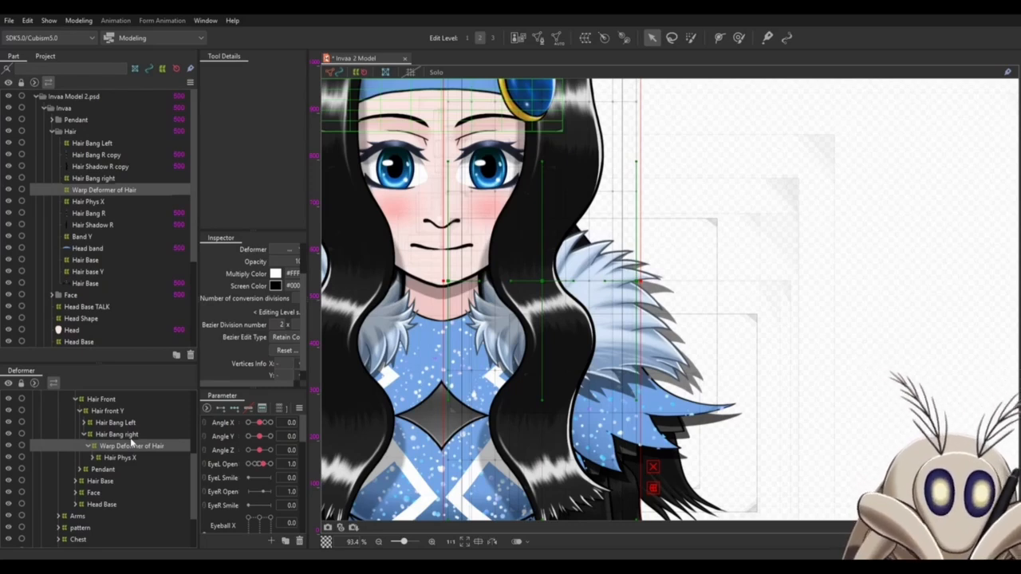
key(Delete)
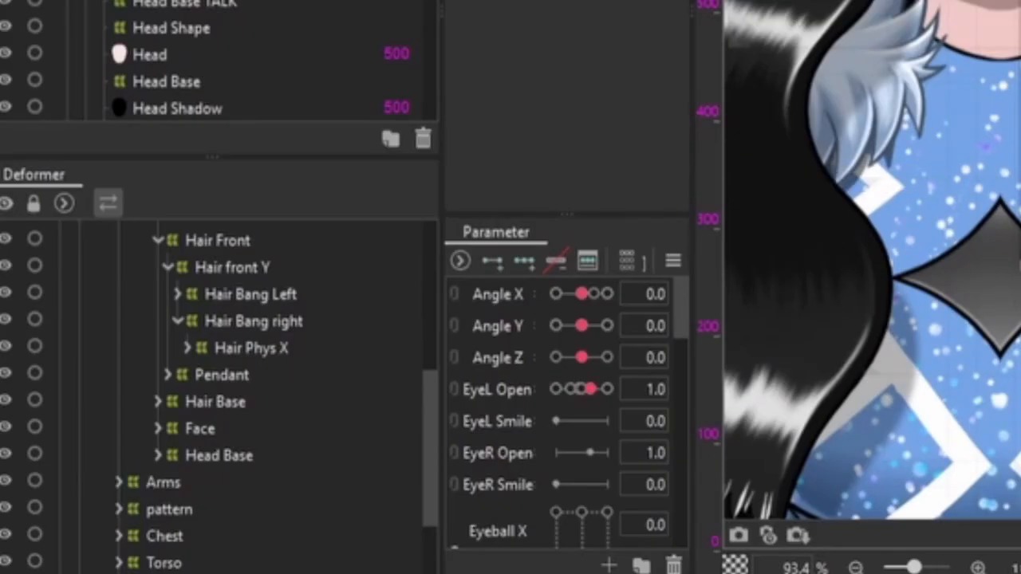
Create a warp deformer named Hair Phys X 2 as parent of Hair Bang R and Hair Shadow R.
click(857, 281)
ctrl+click(239, 399)
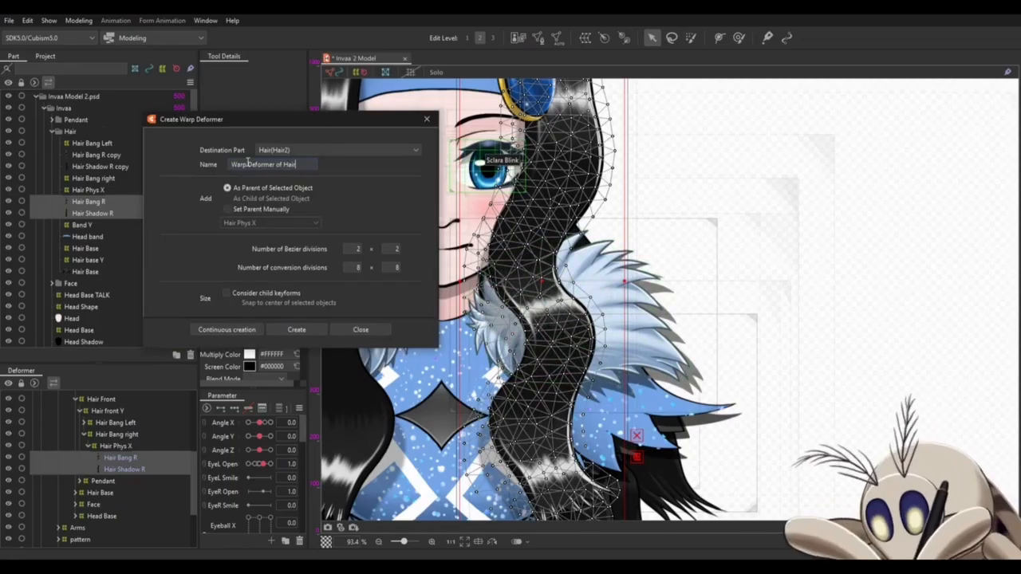
triple_click(245, 164)
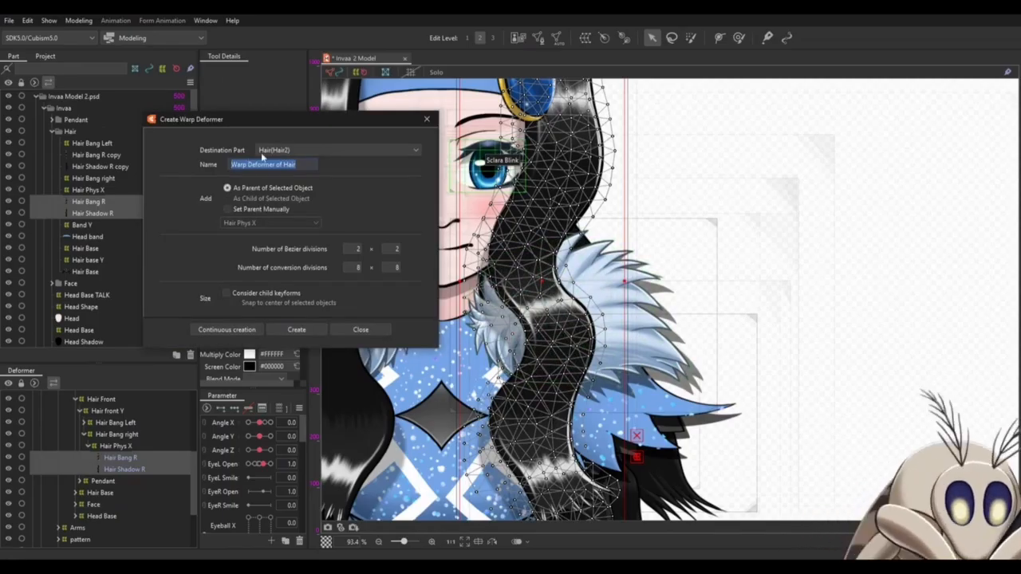
text(Hair Phys 2)
text(X)
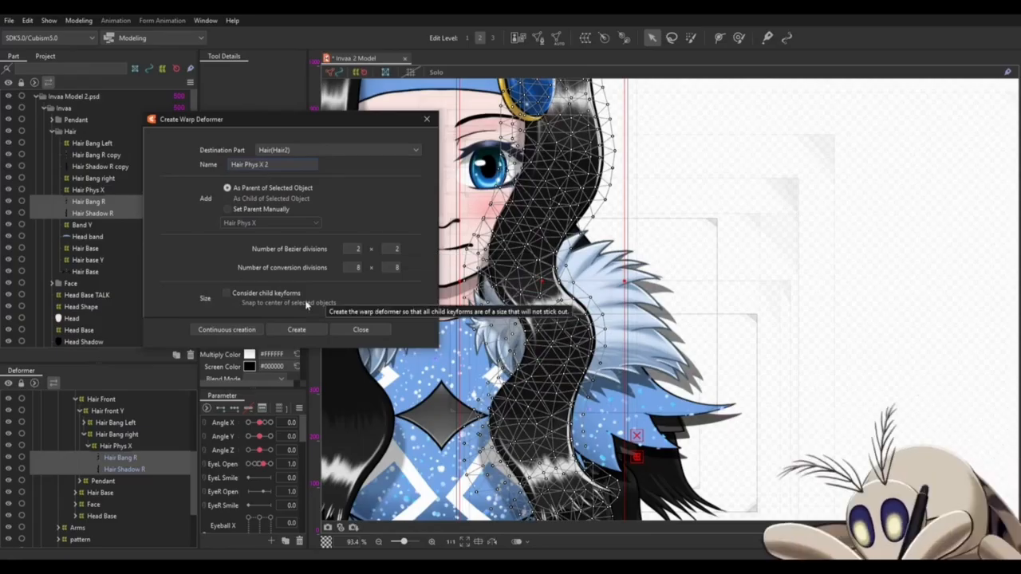
click(294, 330)
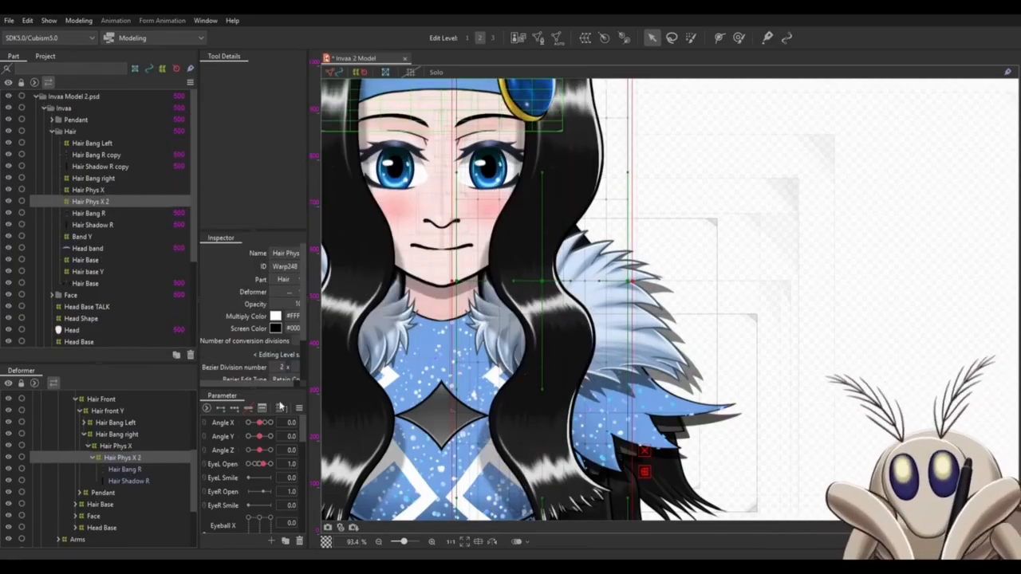
Compare the bounds of the Hair Phys X and Hair Phys X 2 warp deformers on the right hair bang.
click(118, 447)
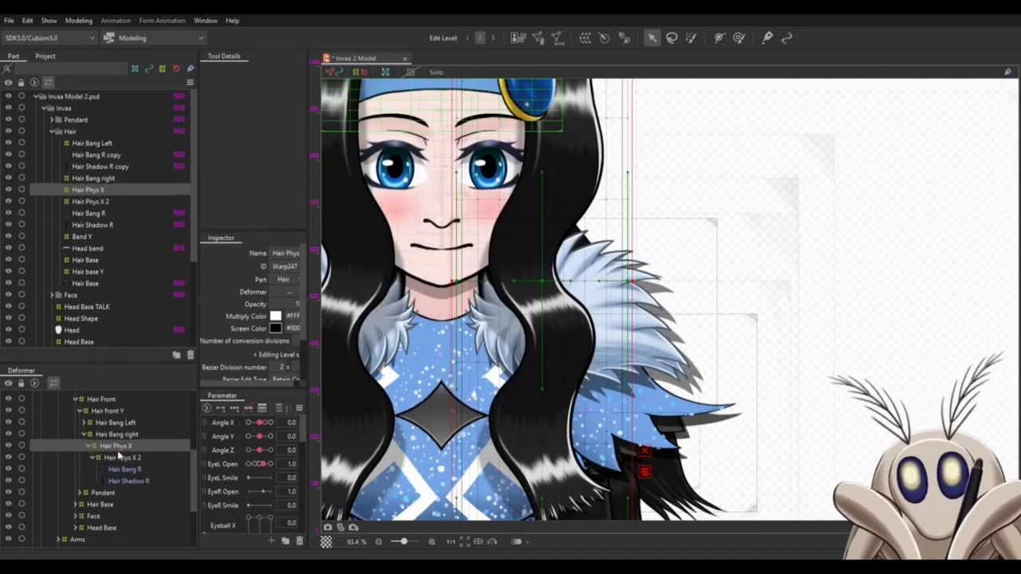
click(120, 458)
click(117, 448)
click(119, 457)
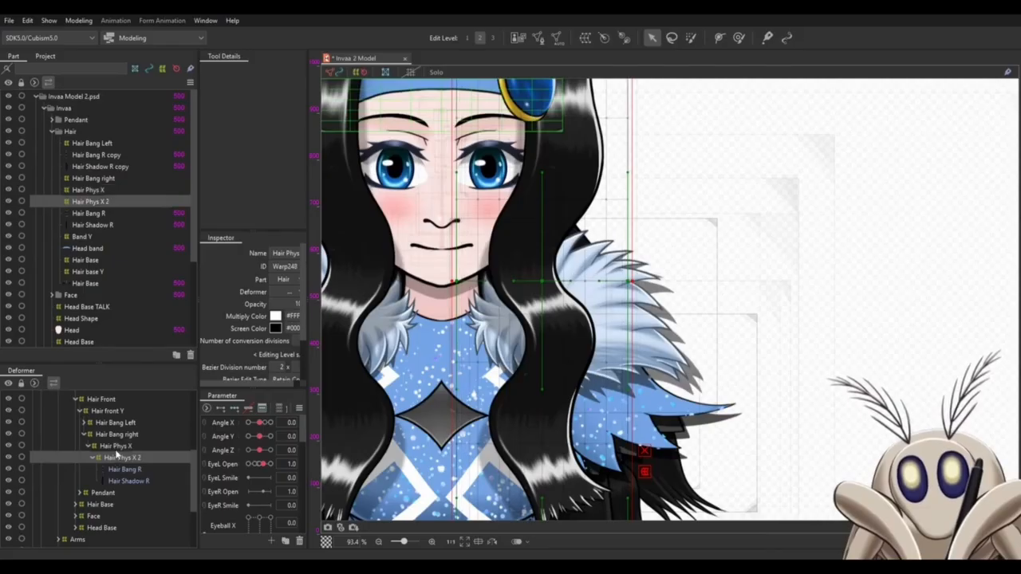
click(117, 447)
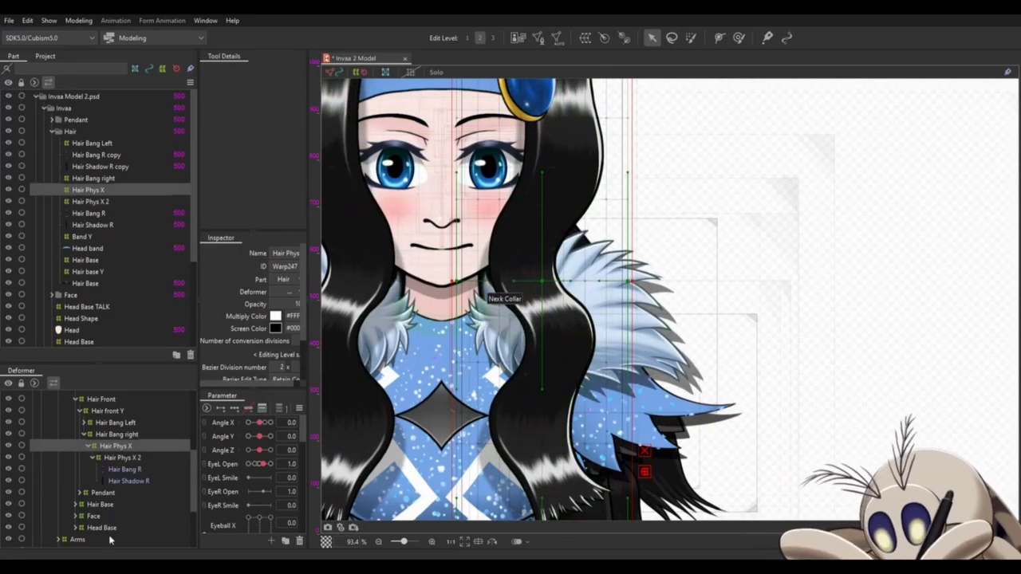
click(131, 458)
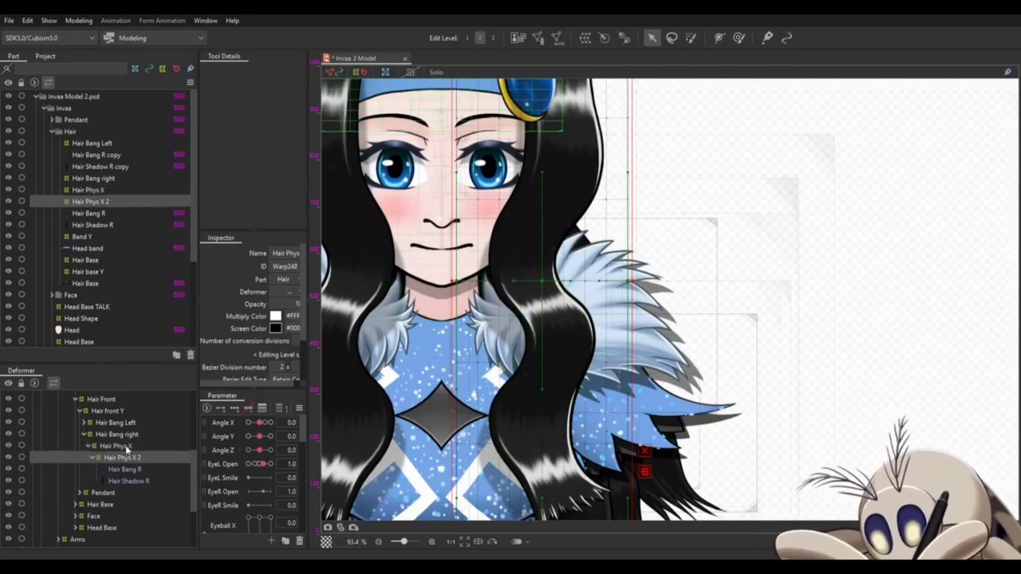
click(128, 448)
click(126, 458)
Create a warp deformer named Hair Phys X 3 as parent of Hair Bang R and Hair Shadow R.
click(128, 481)
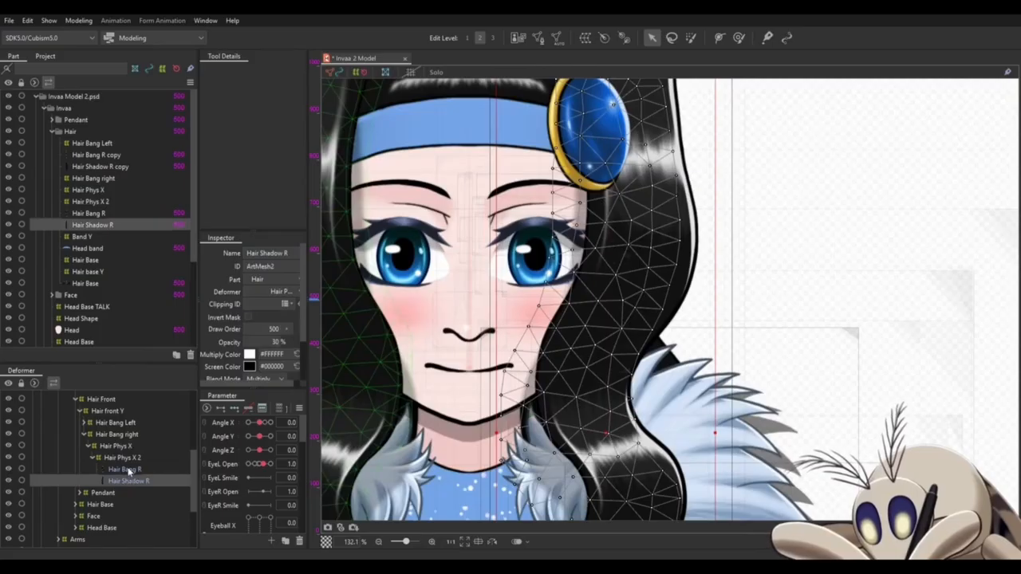
ctrl+click(128, 470)
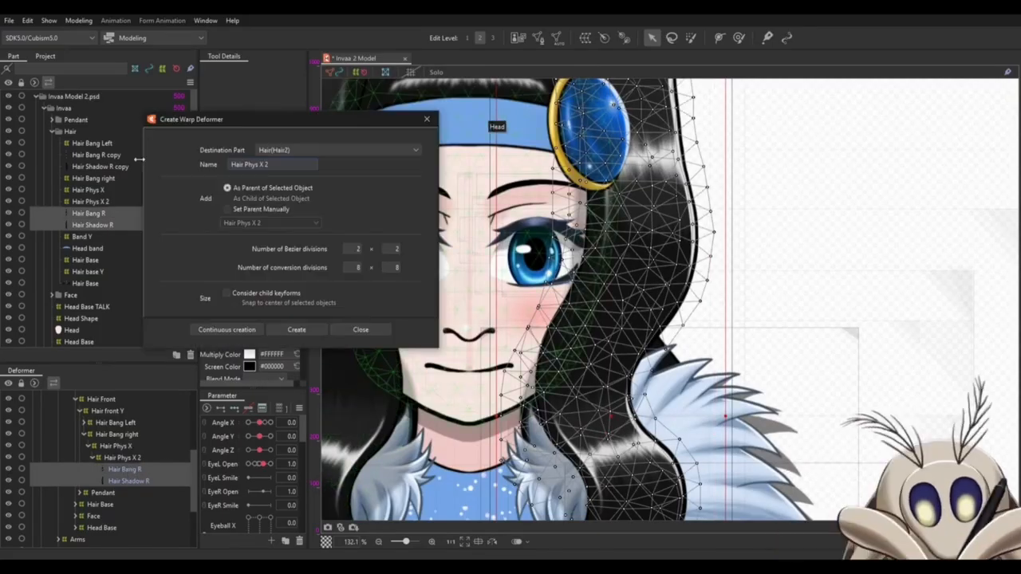
key(BackSpace)
text(3)
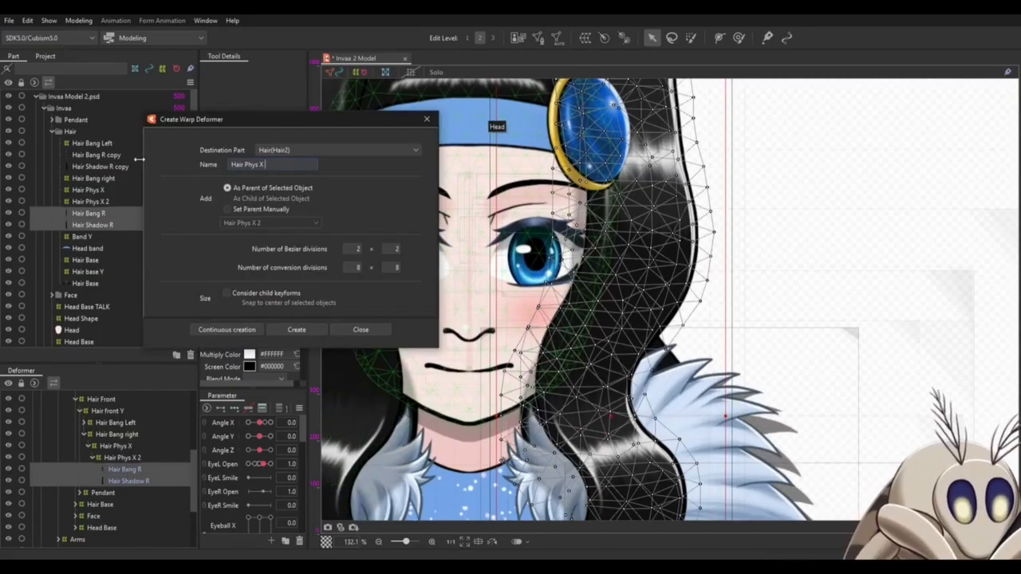
key(Return)
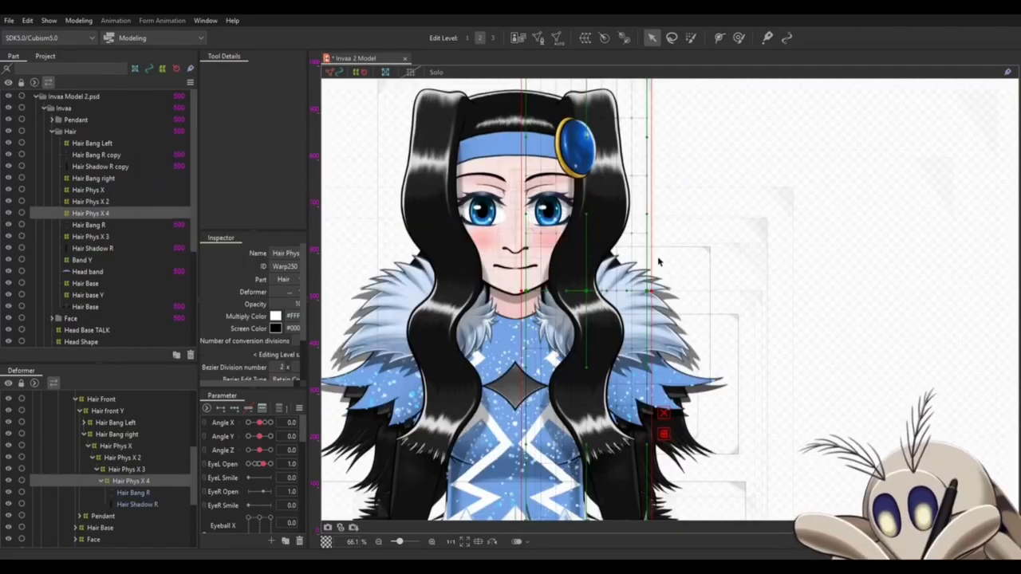
Create warp deformers Hair Phys Y and, nested inside it, Hair Phys Y 2 as parents of Hair Bang R and Hair Shadow R.
scroll(659, 261, down, 2)
scroll(658, 262, up, 2)
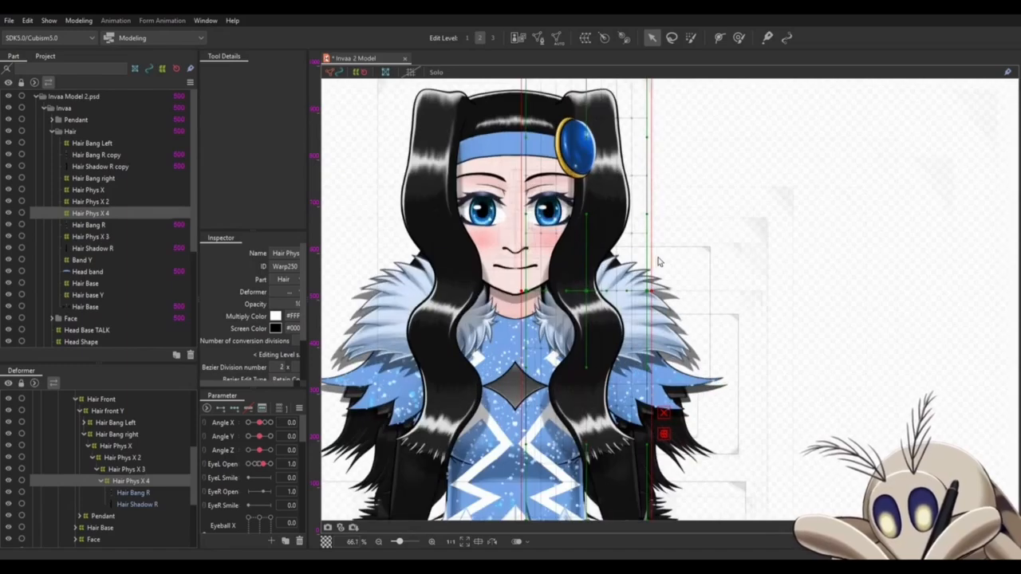
drag(659, 260, 667, 290)
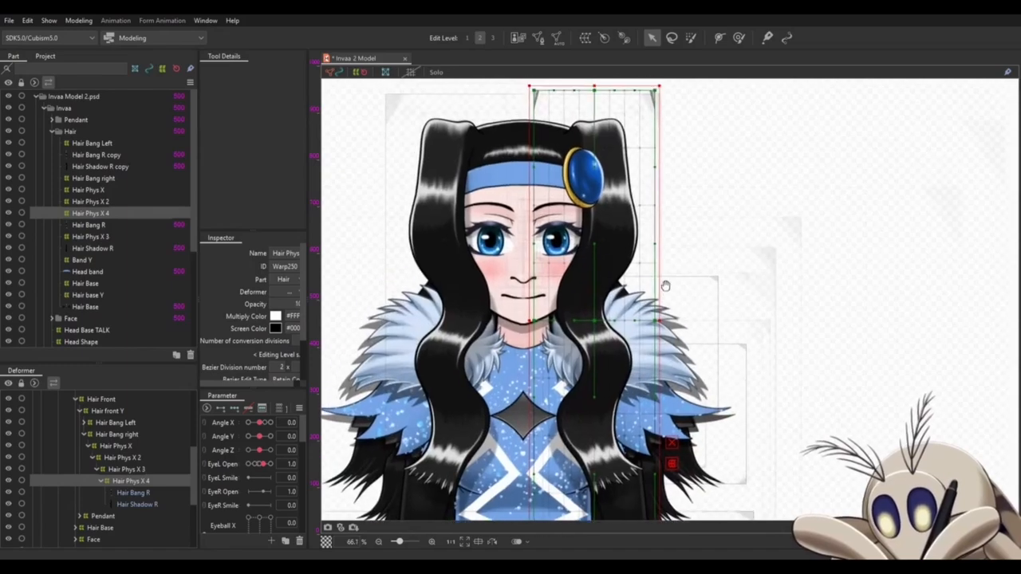
click(133, 493)
ctrl+click(136, 504)
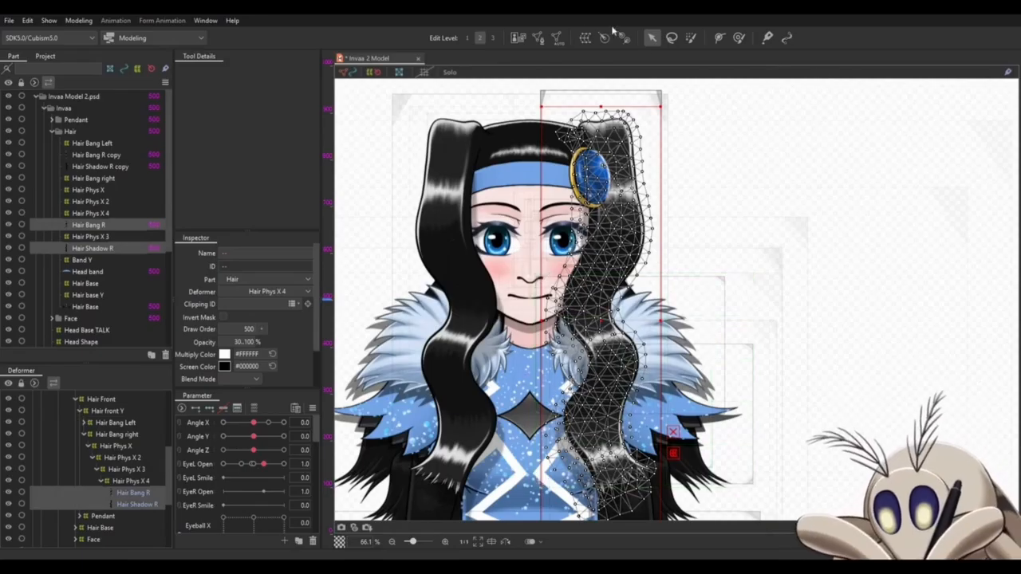
click(587, 37)
key(BackSpace)
key(BackSpace)
key(BackSpace)
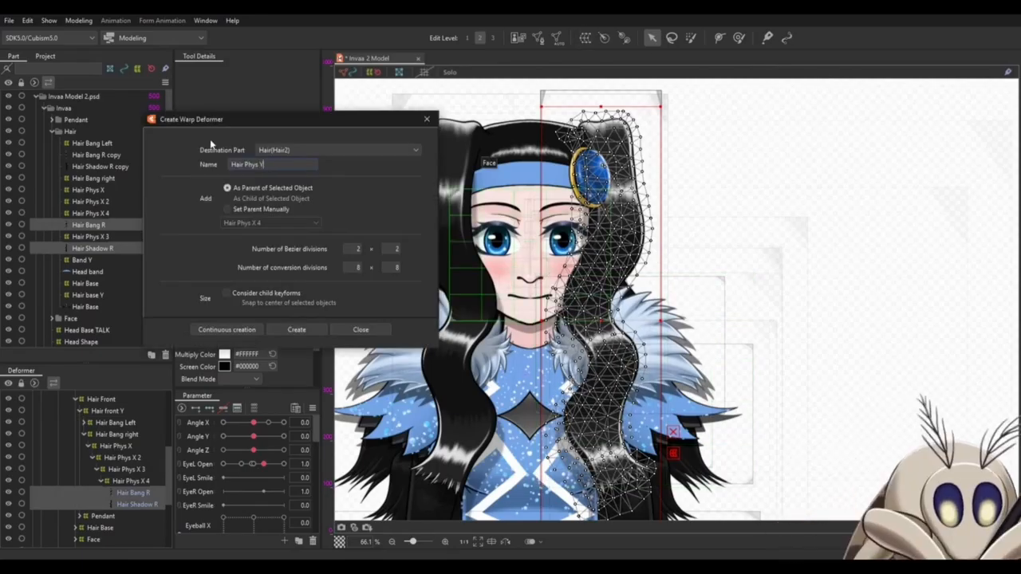
text(Y)
key(Return)
text(2)
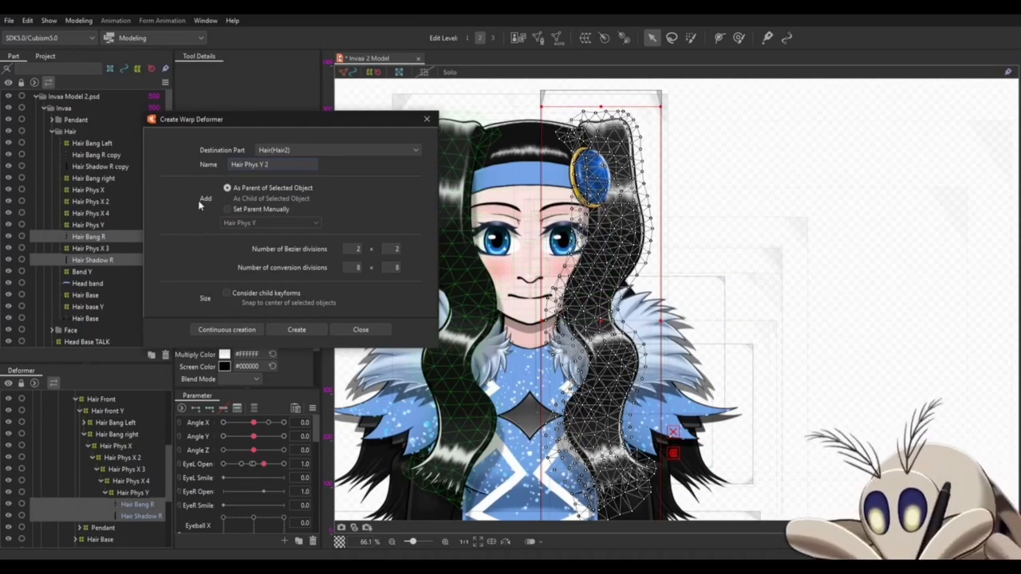
click(296, 330)
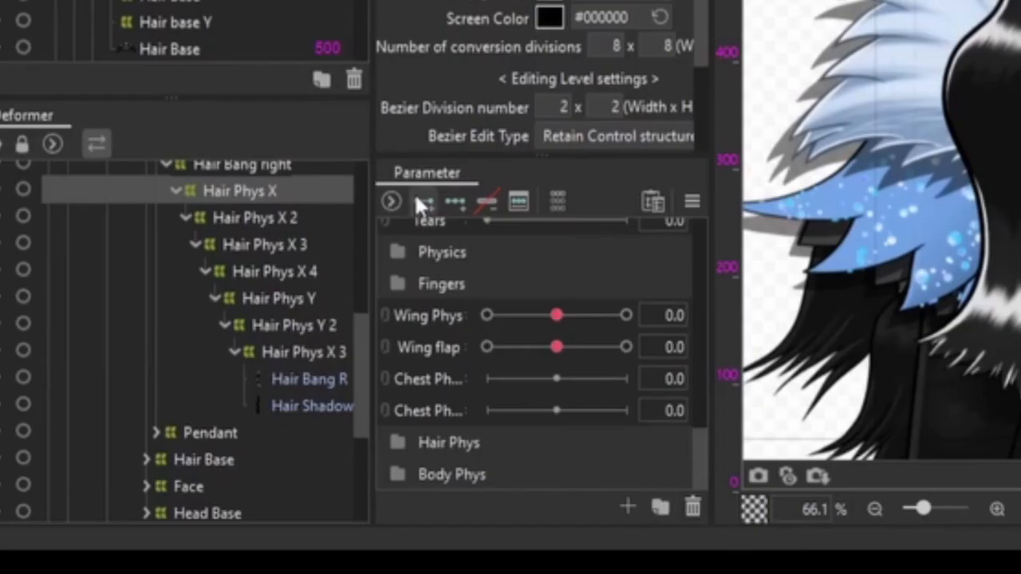
Create a parameter folder and name it Hair Phys.
click(661, 509)
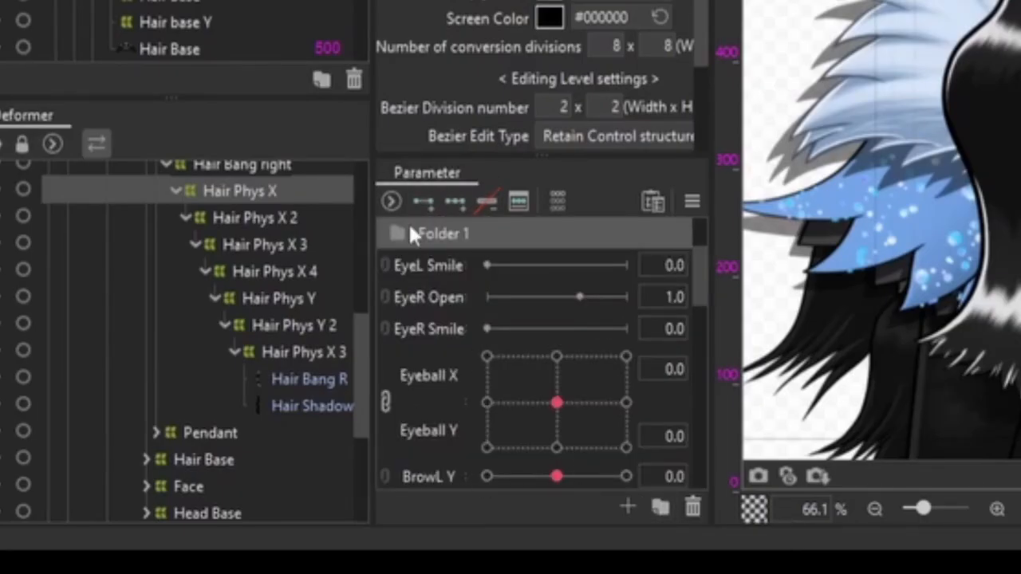
double_click(445, 235)
text(Hair )
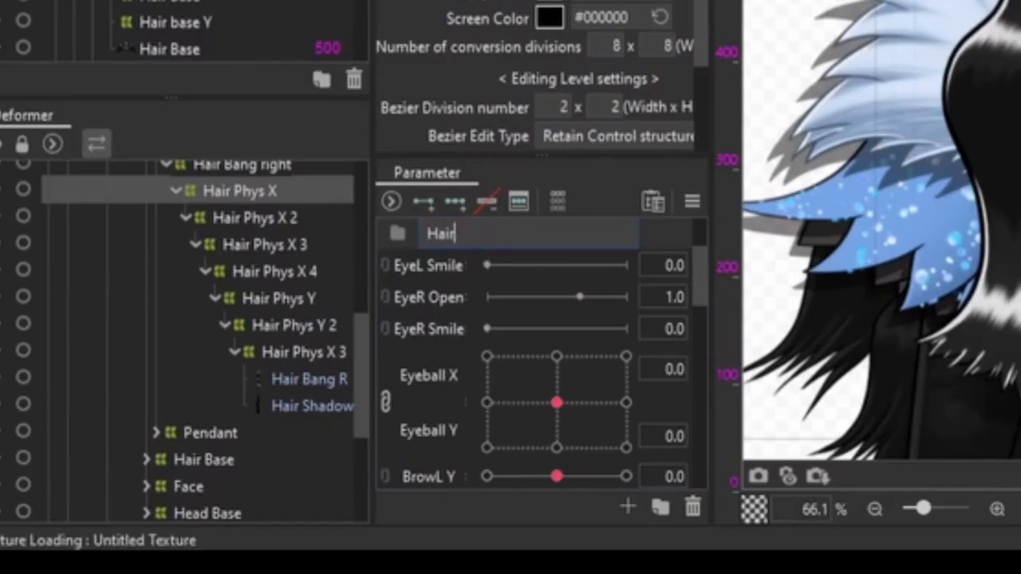
text(Phys)
key(Return)
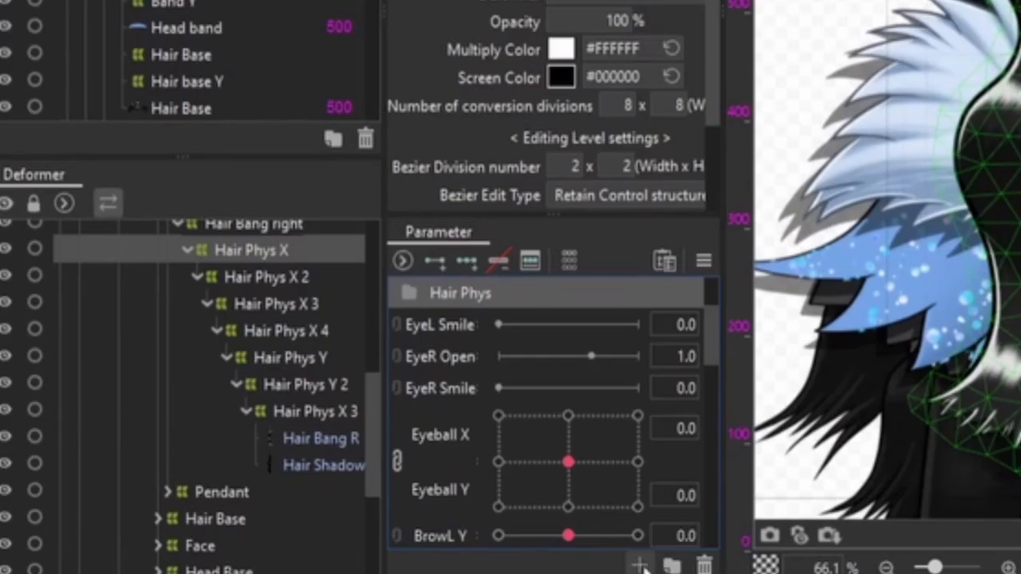
Create a parameter named Hair Phys X in the Hair Phys folder, ranging from -10 to 10.
click(642, 565)
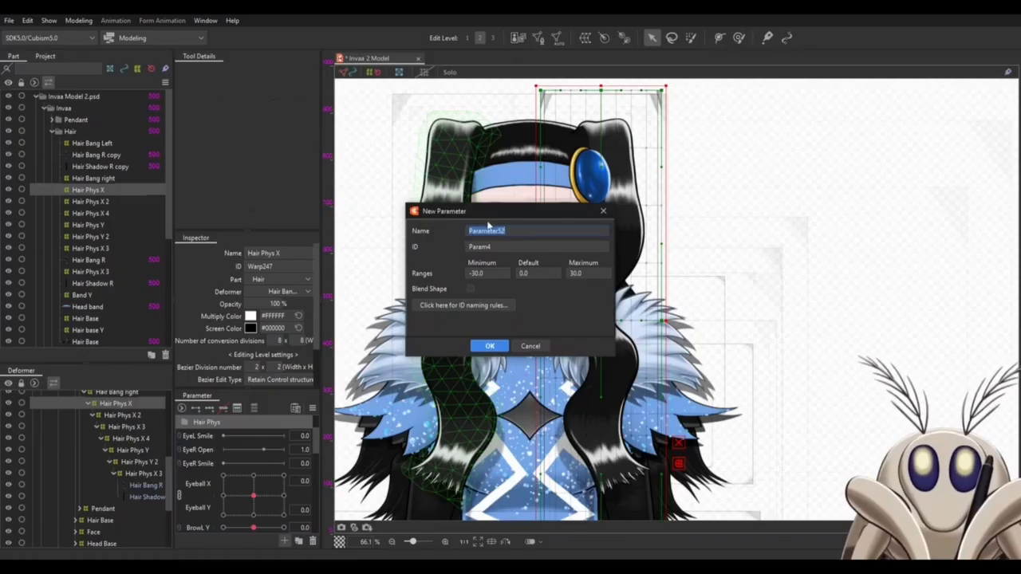
drag(485, 209, 416, 199)
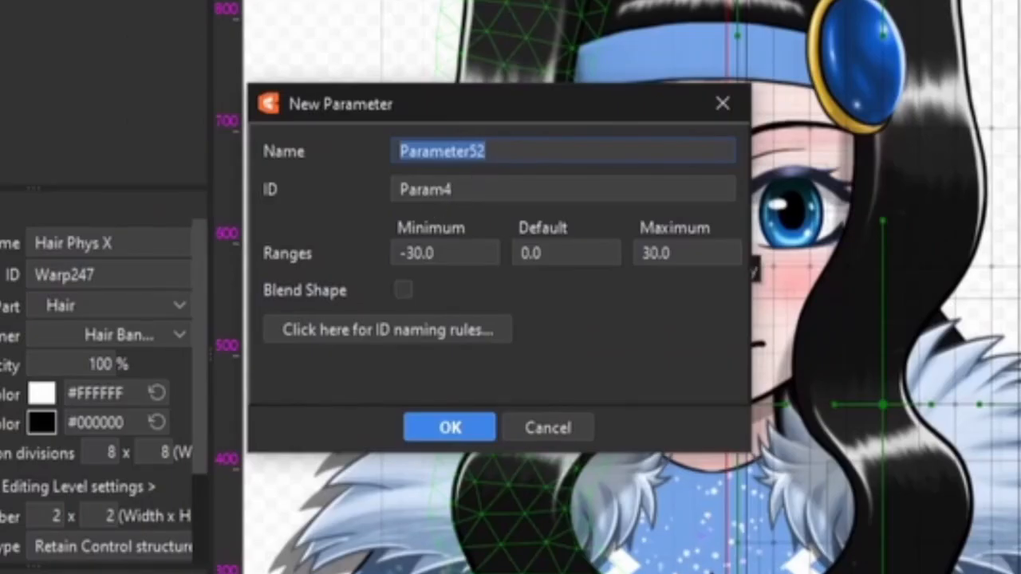
text(Hair Phys X)
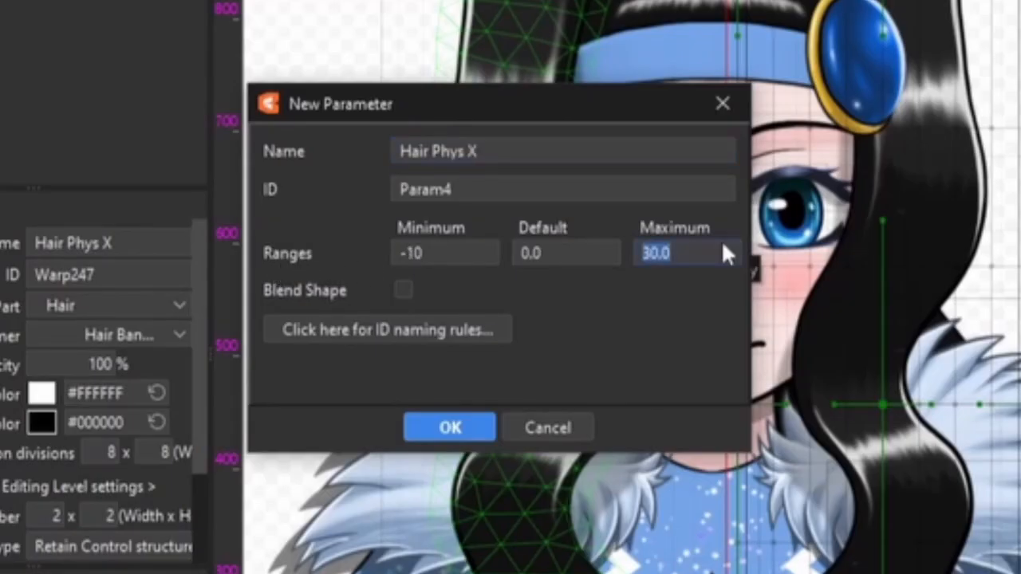
text(10)
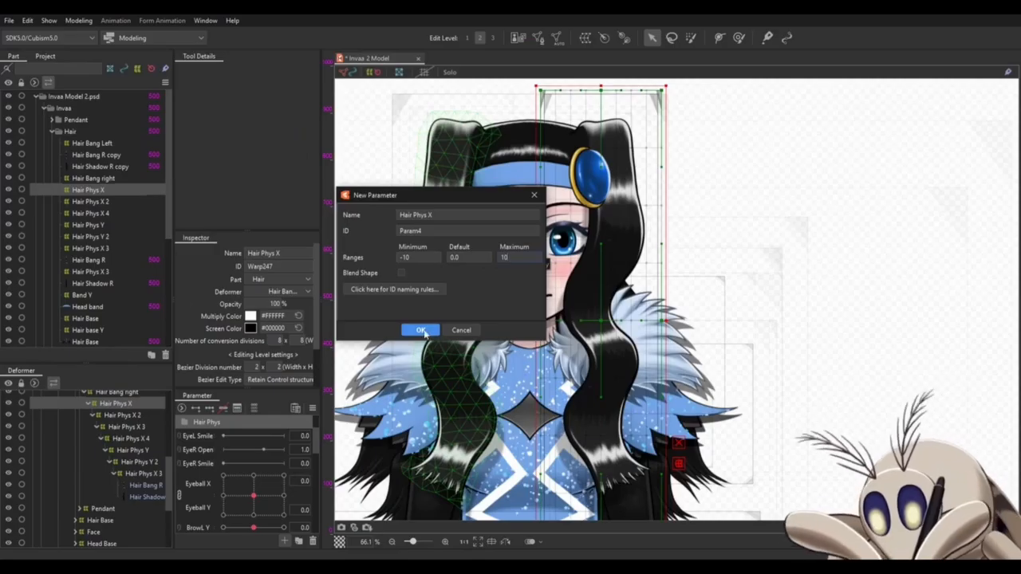
key(Return)
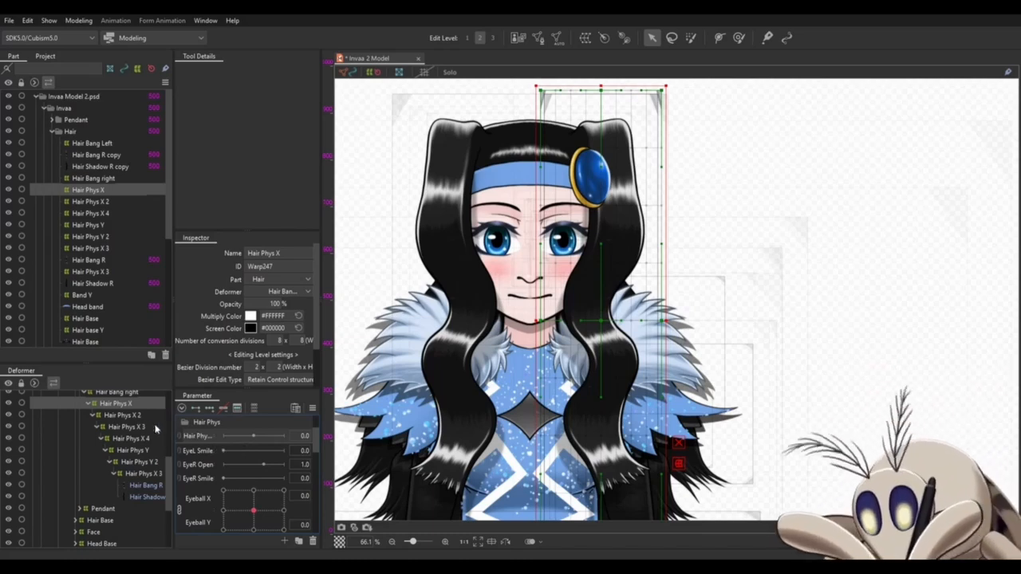
Review the nested right-bang deformers one by one, from Hair Phys X 2 down to the innermost warp.
click(131, 416)
click(132, 427)
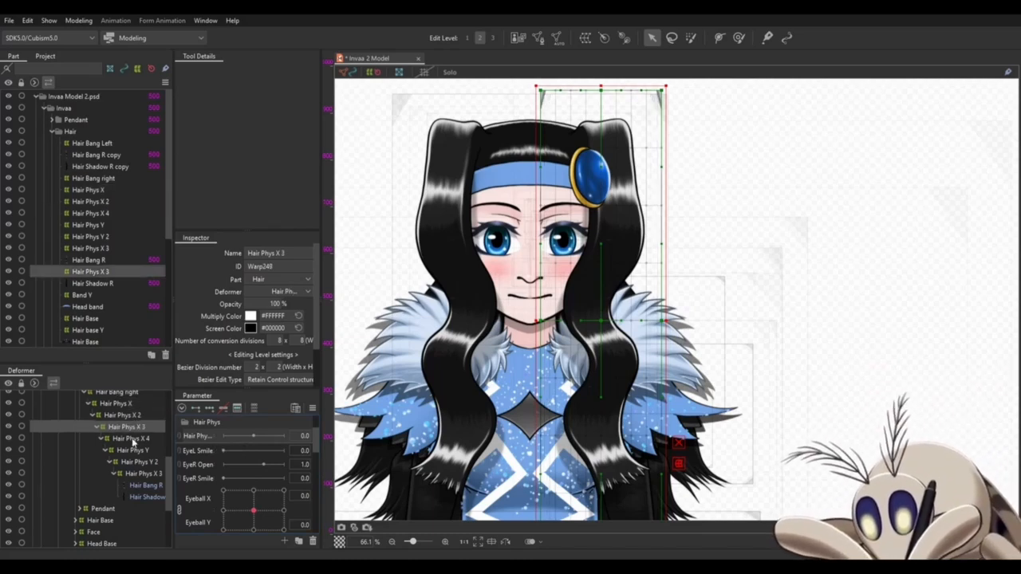
click(133, 439)
click(133, 451)
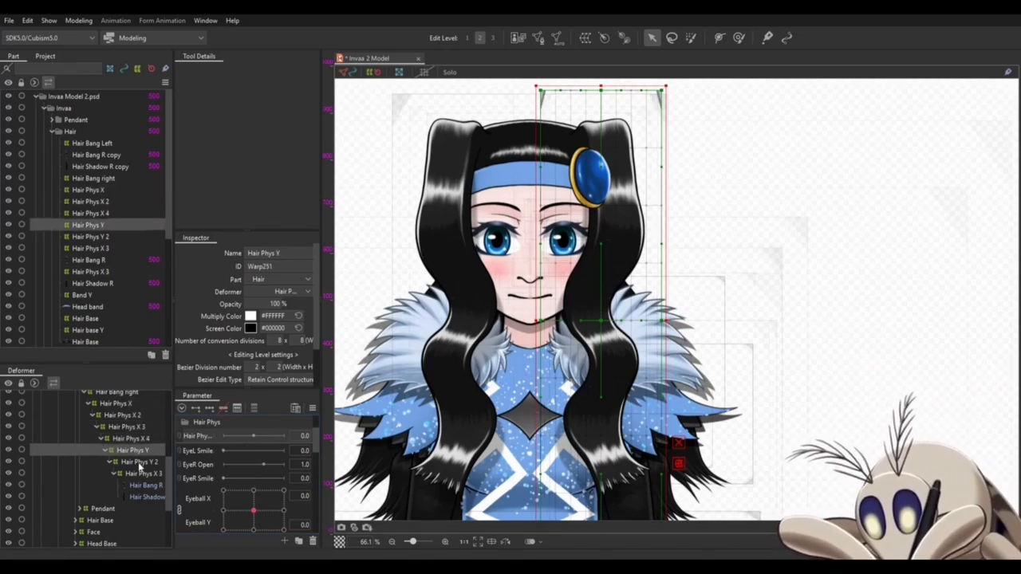
click(137, 462)
click(144, 474)
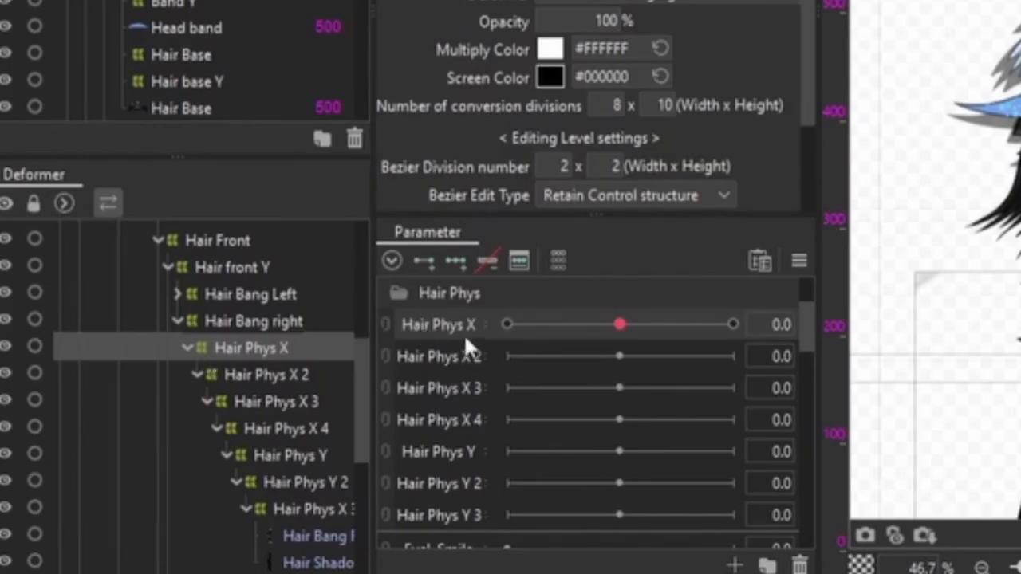
Add three keys on the Hair Phys X parameter for the Hair Phys X deformer and, at 10, swing its lower control points away from the face.
click(456, 259)
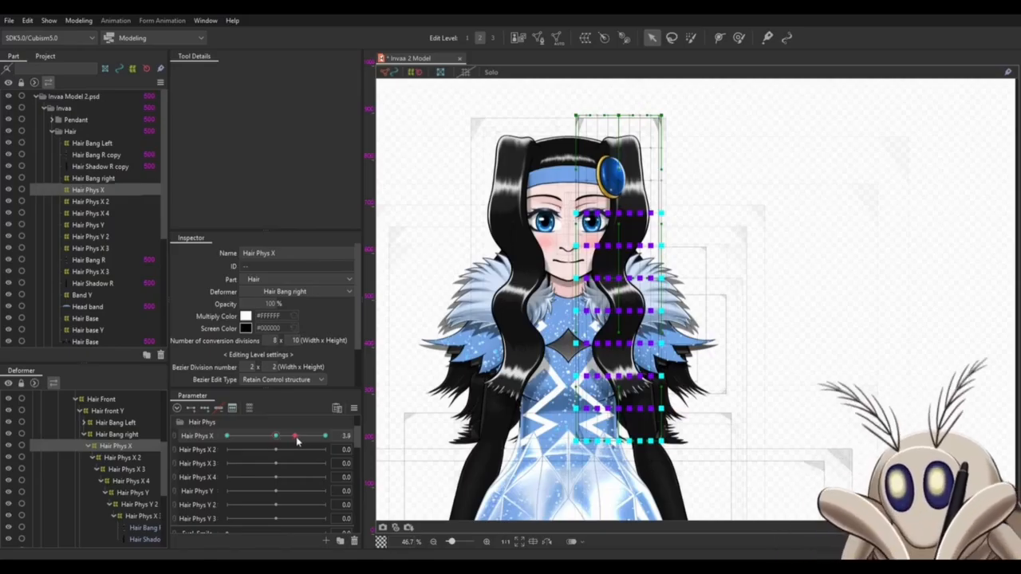
click(325, 436)
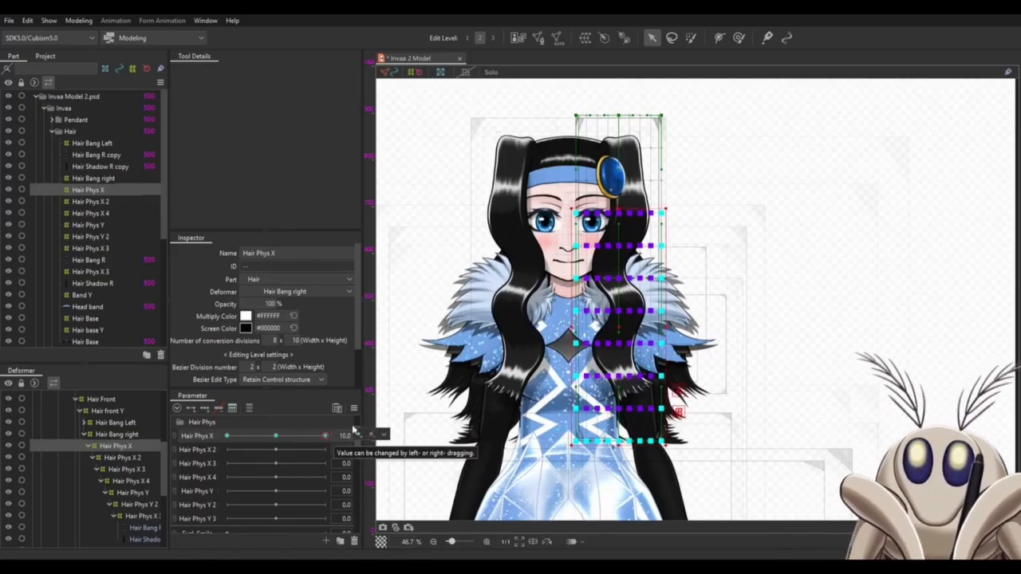
drag(669, 205, 640, 197)
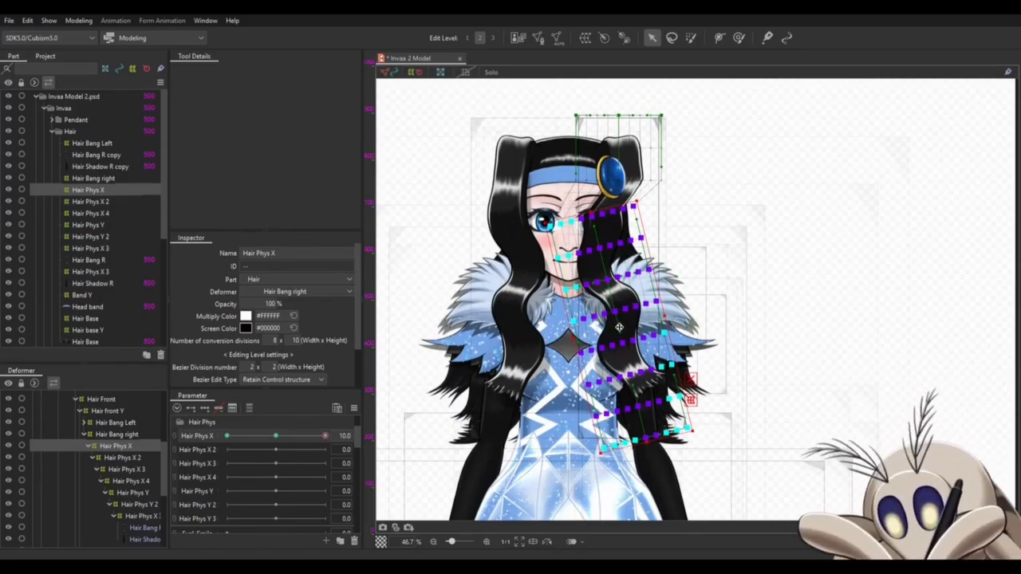
drag(619, 327, 649, 329)
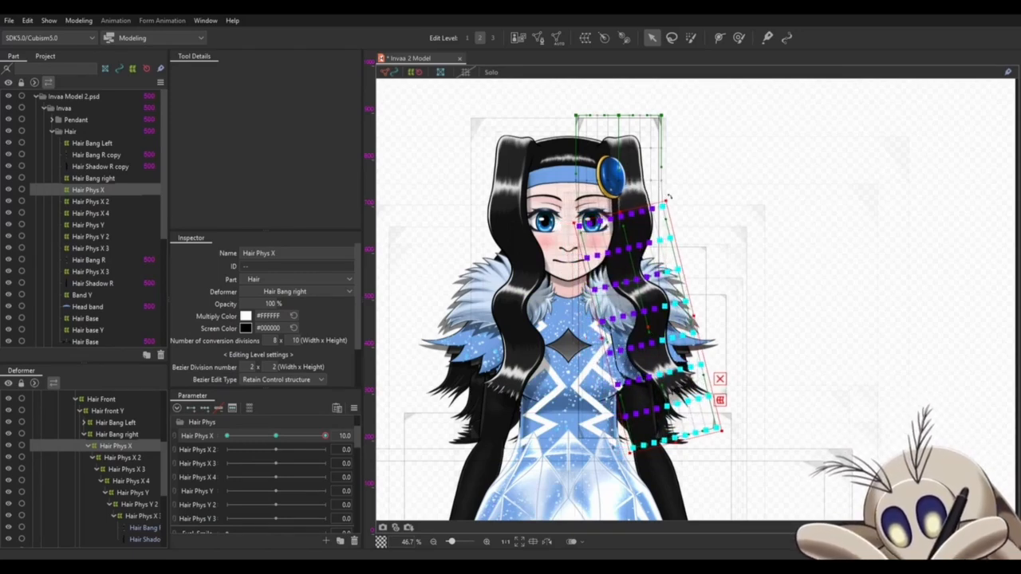
drag(668, 195, 666, 197)
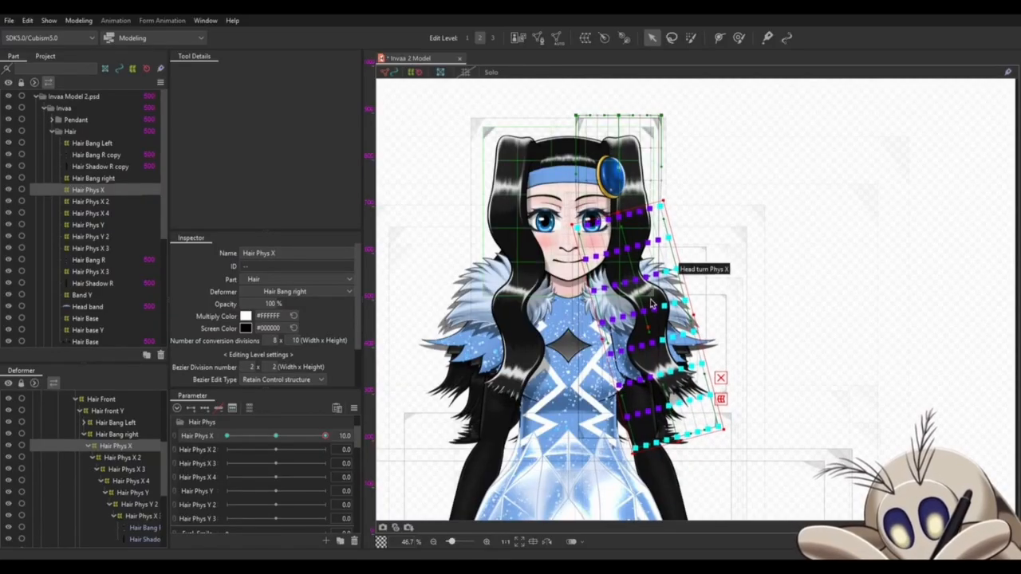
At Hair Phys X -10, rotate and shift the deformer's lower control points so the bang swings inward across the face.
click(228, 435)
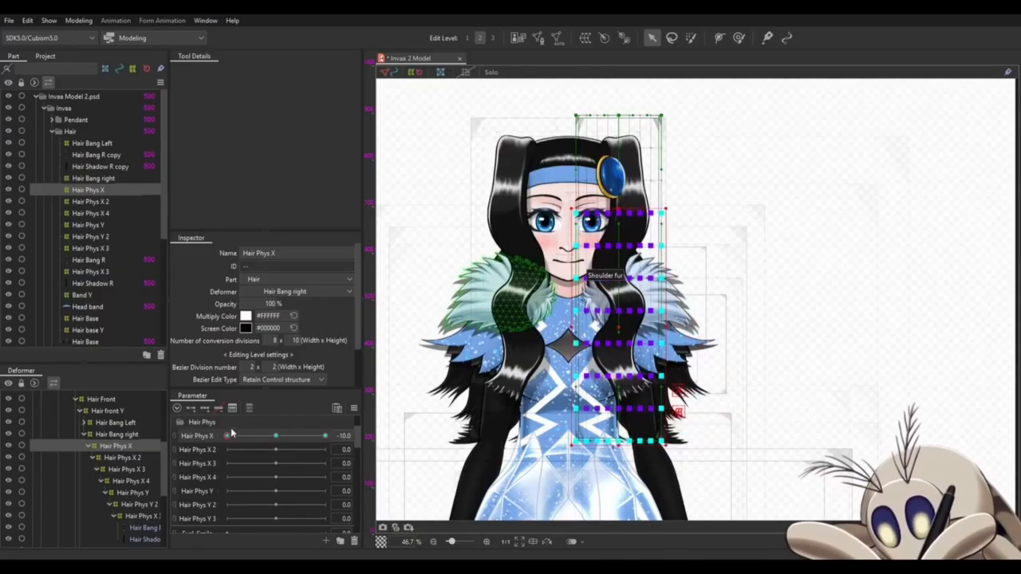
drag(667, 208, 699, 229)
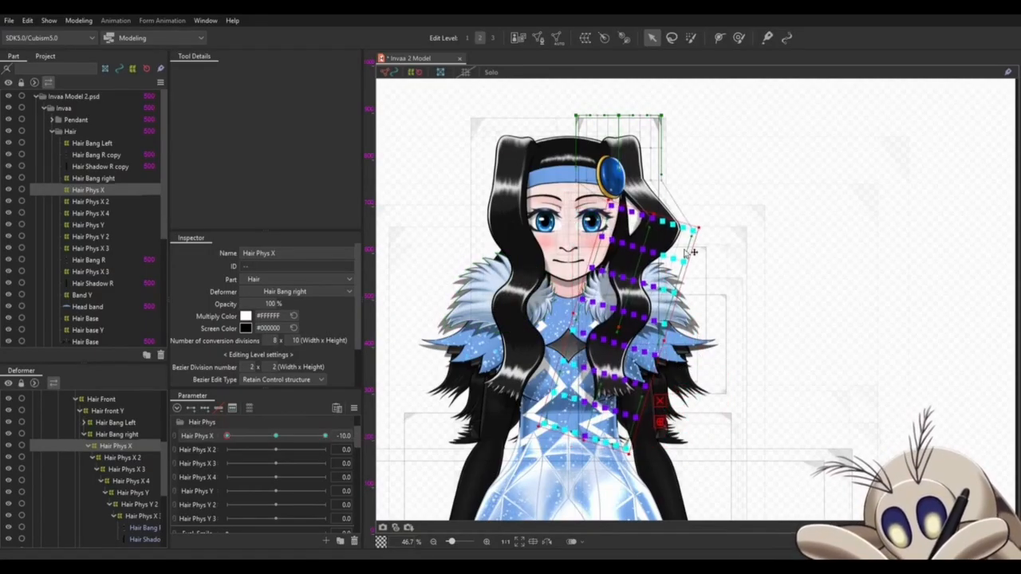
drag(620, 325, 577, 316)
scroll(646, 187, up, 6)
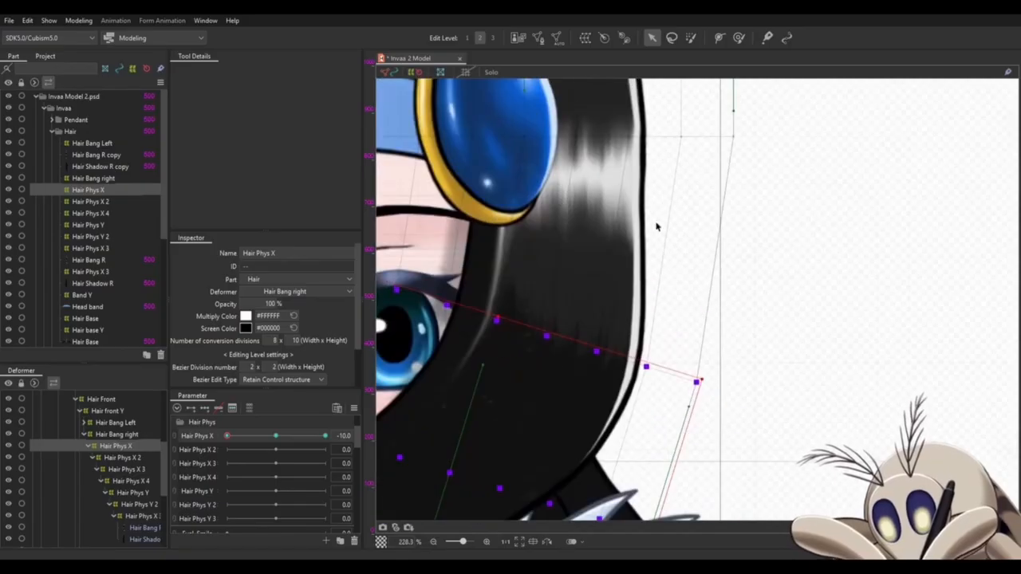
scroll(740, 297, down, 5)
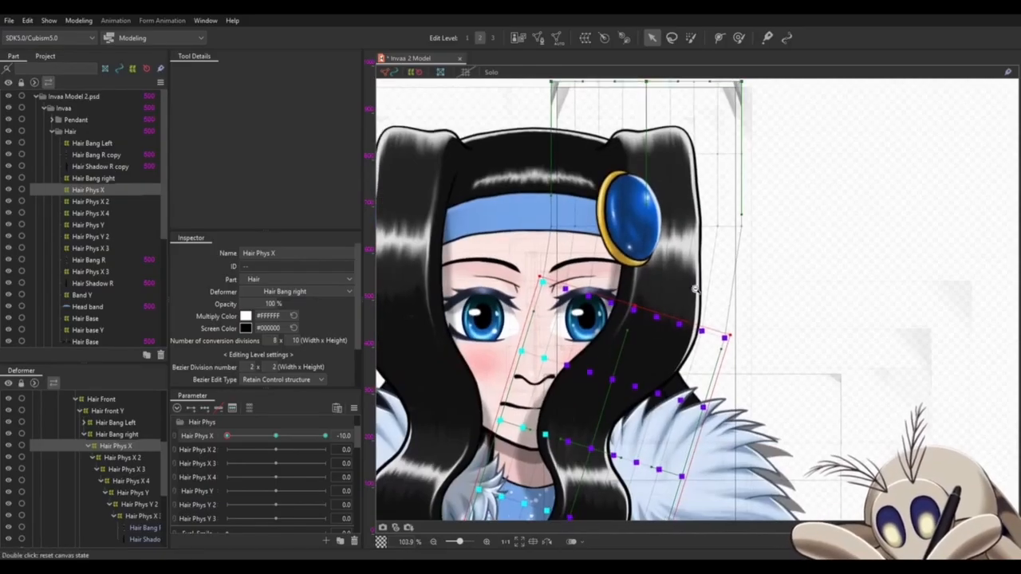
drag(738, 323, 711, 278)
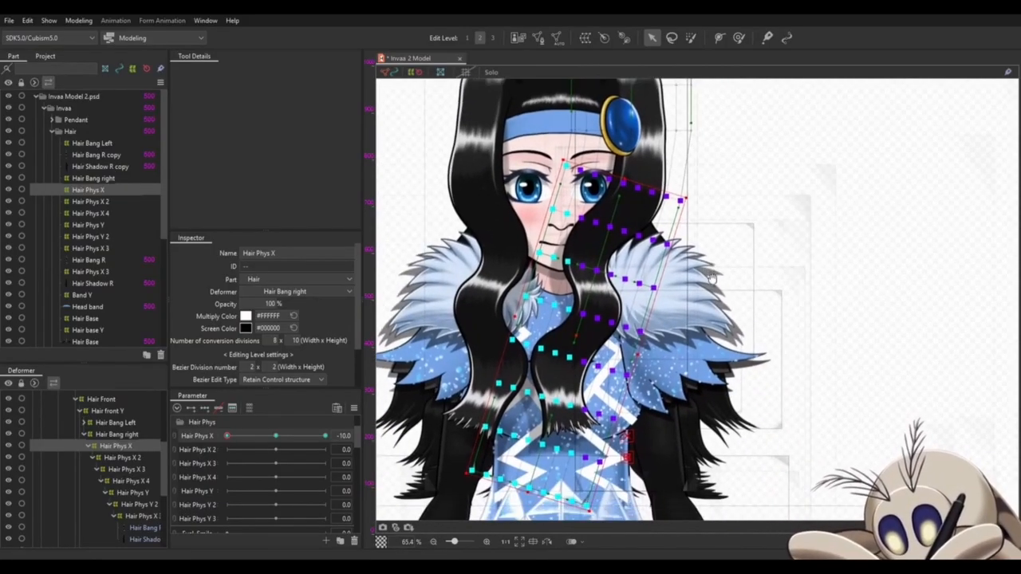
Sweep the Hair Phys X parameter between -10 and 10 to compare the bang's two swing poses.
drag(228, 438, 323, 435)
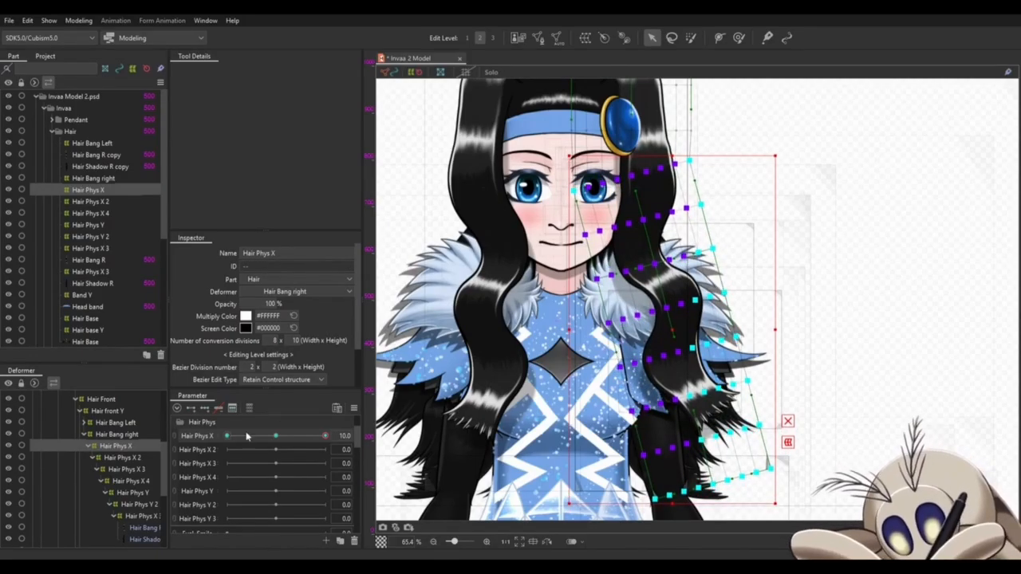
click(235, 435)
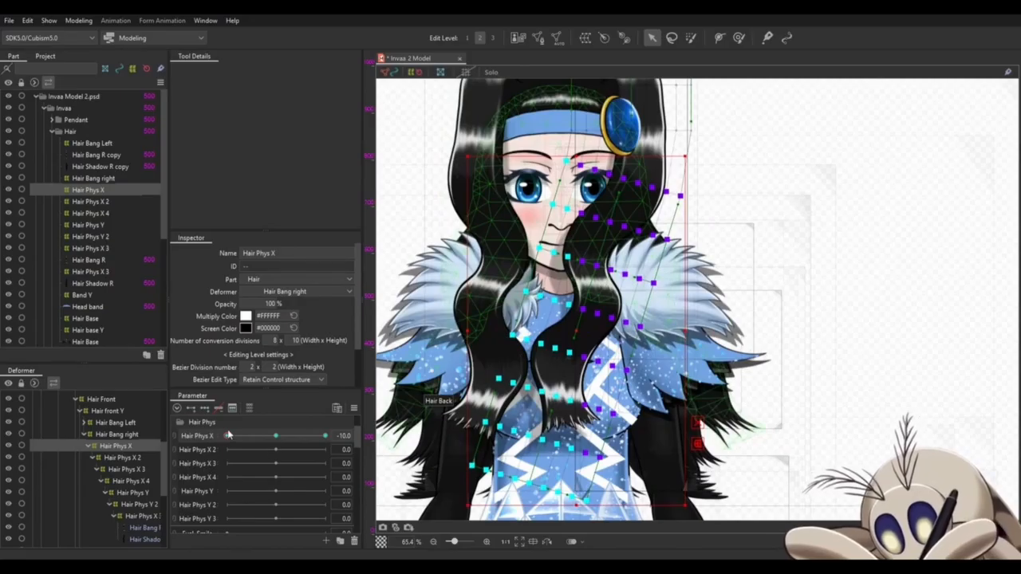
drag(228, 434, 327, 423)
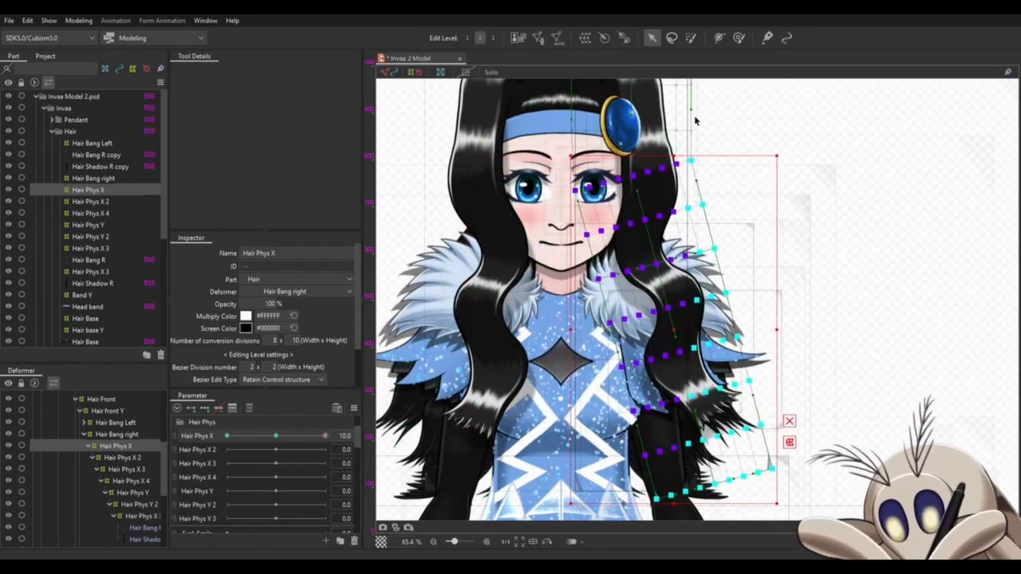
At Hair Phys X 10, move a warp control point beside the gem inward to smooth the bang's outer edge.
drag(687, 169, 727, 295)
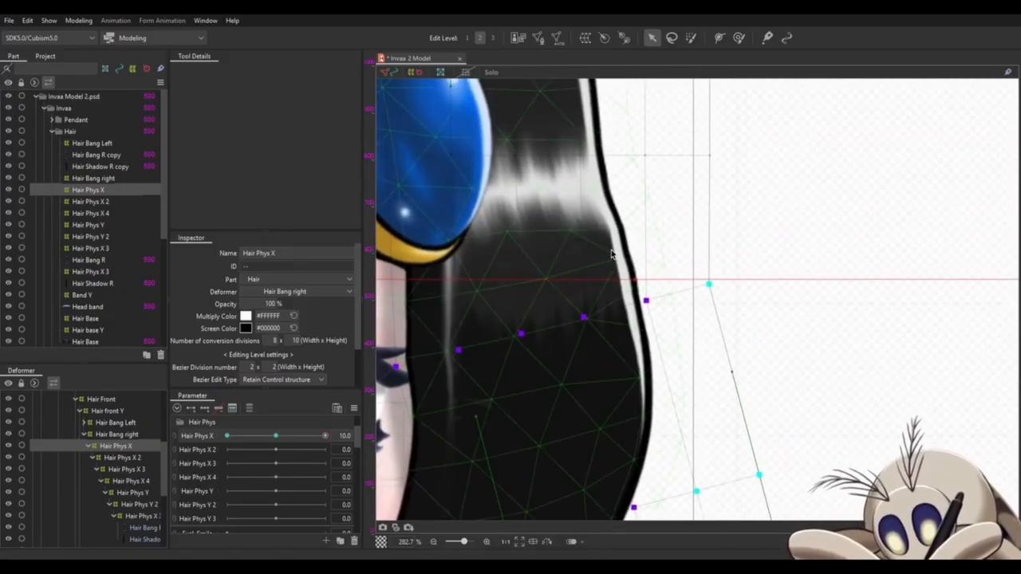
drag(611, 254, 649, 303)
scroll(587, 360, up, 2)
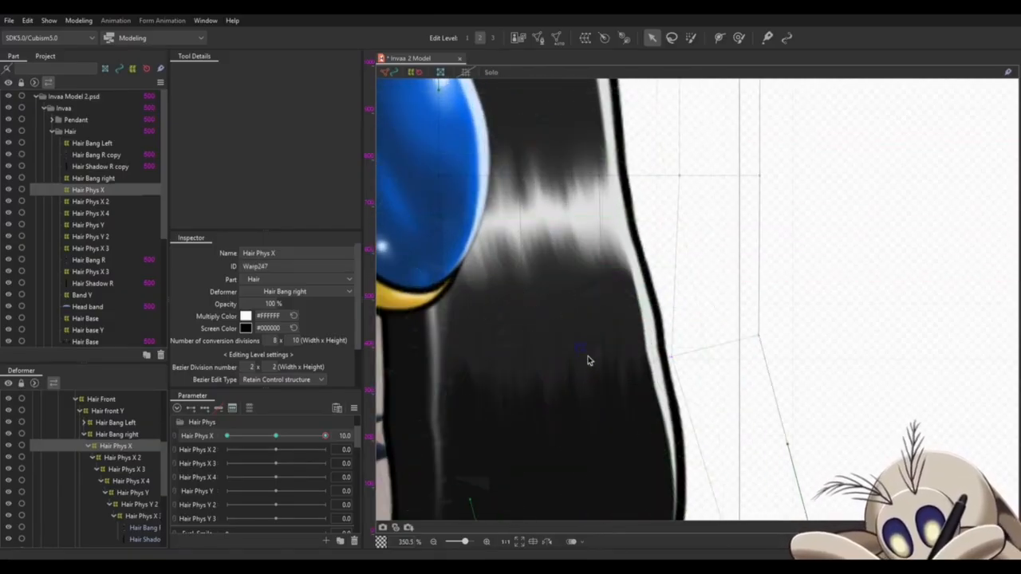
drag(602, 374, 571, 373)
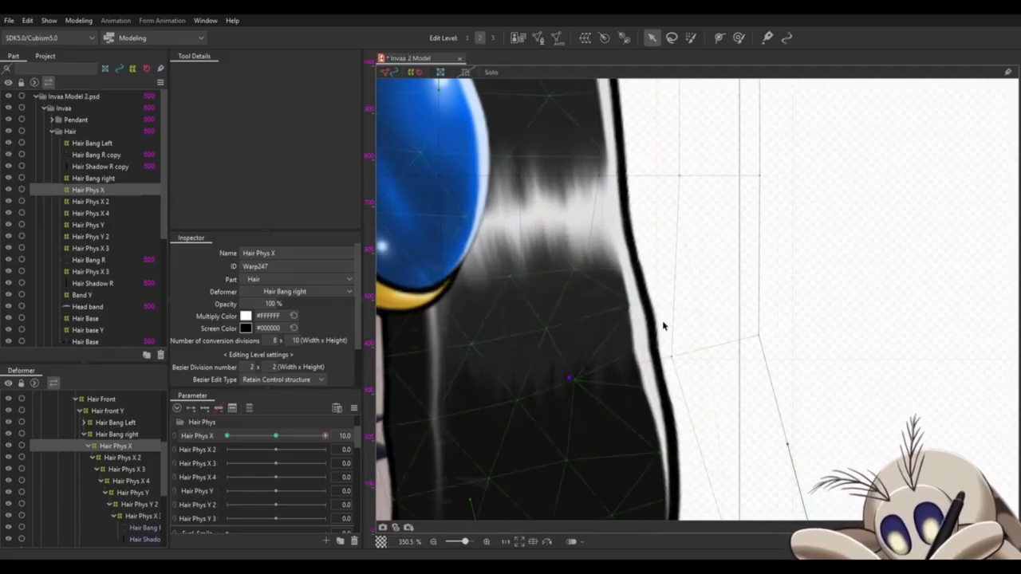
scroll(675, 303, down, 5)
scroll(684, 281, up, 4)
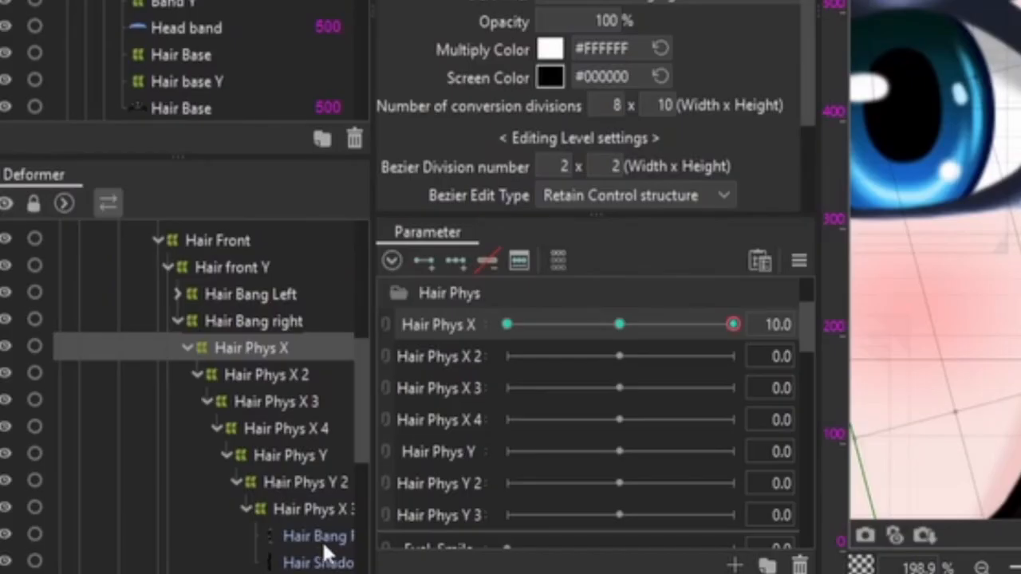
Smooth the outer edge of the Hair Bang R mesh beside the gem with the deform brush at Hair Phys X 10.
click(146, 527)
ctrl+click(327, 563)
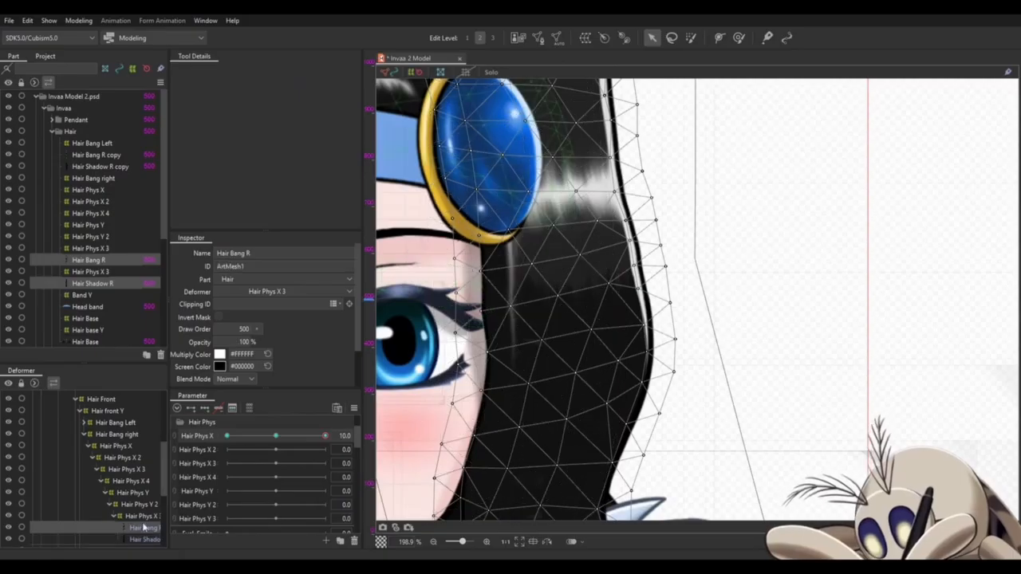
click(315, 536)
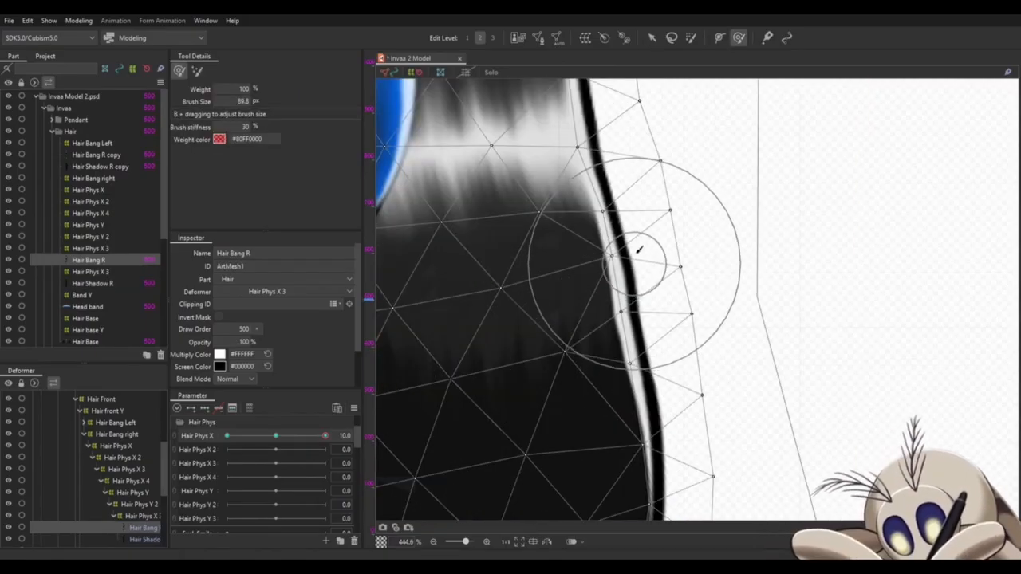
mouse_move(635, 243)
mouse_down()
mouse_move(626, 243)
mouse_move(677, 245)
mouse_move(678, 257)
mouse_up()
mouse_move(689, 153)
mouse_down()
mouse_move(659, 246)
mouse_move(659, 234)
mouse_up()
mouse_move(697, 192)
mouse_down()
mouse_move(702, 199)
mouse_move(664, 165)
mouse_move(657, 172)
mouse_up()
drag(678, 232, 674, 274)
scroll(674, 274, down, 1)
scroll(674, 274, down, 2)
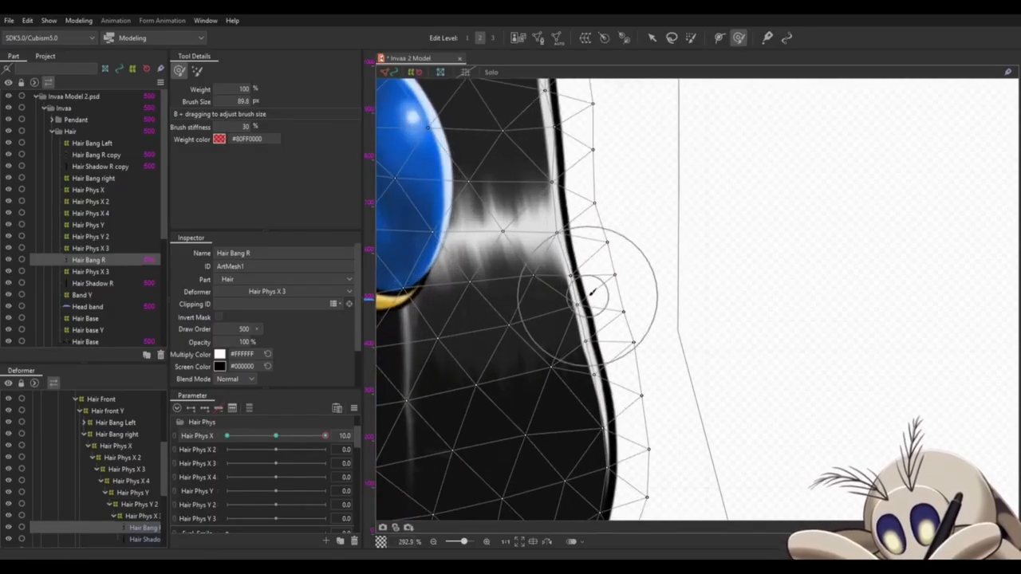
drag(619, 296, 630, 308)
Nudge individual outer-edge vertices of the Hair Bang R mesh inward to even out its outline at Hair Phys X 10.
key(v)
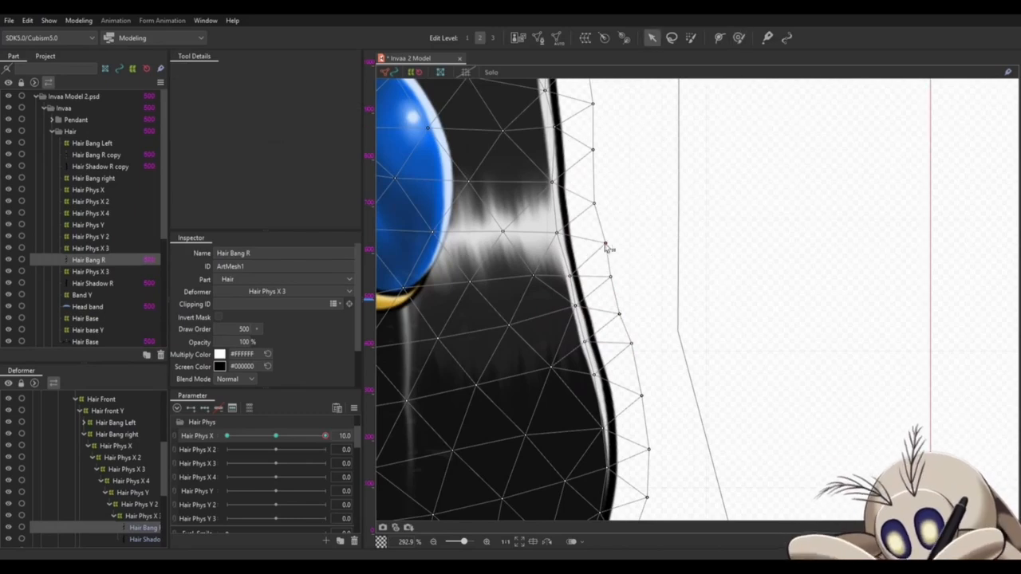
scroll(613, 269, up, 5)
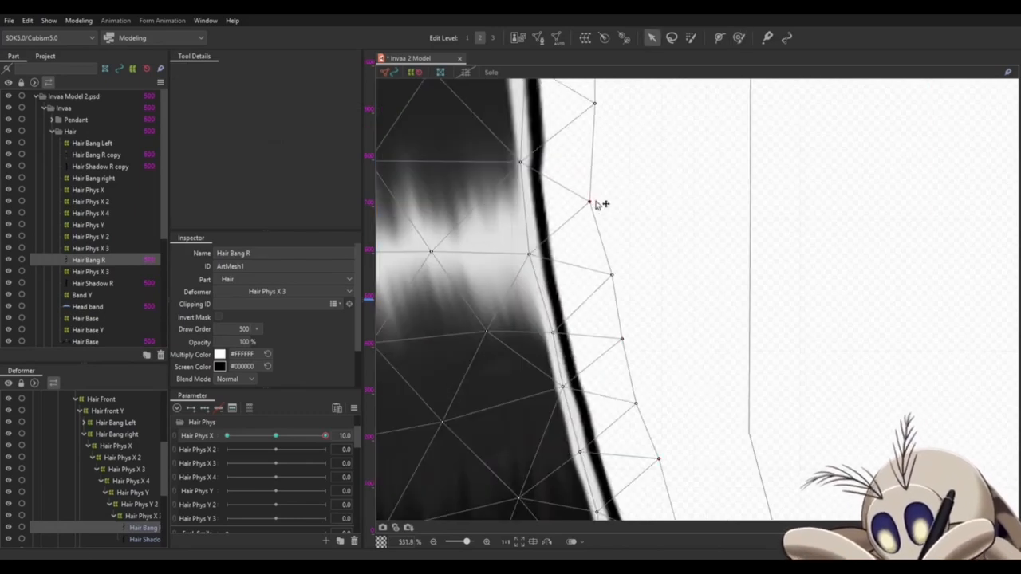
drag(604, 204, 614, 374)
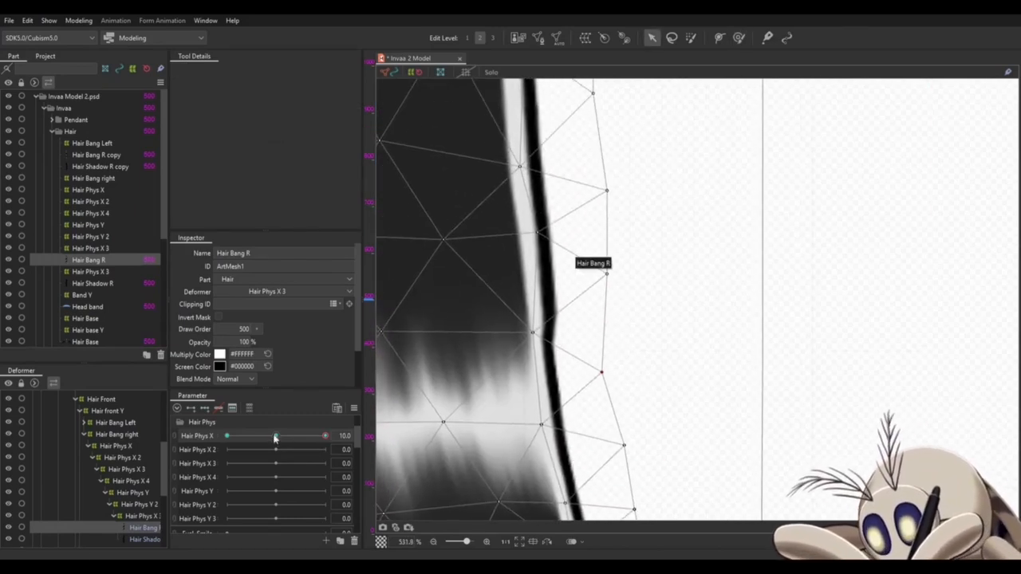
drag(606, 275, 599, 275)
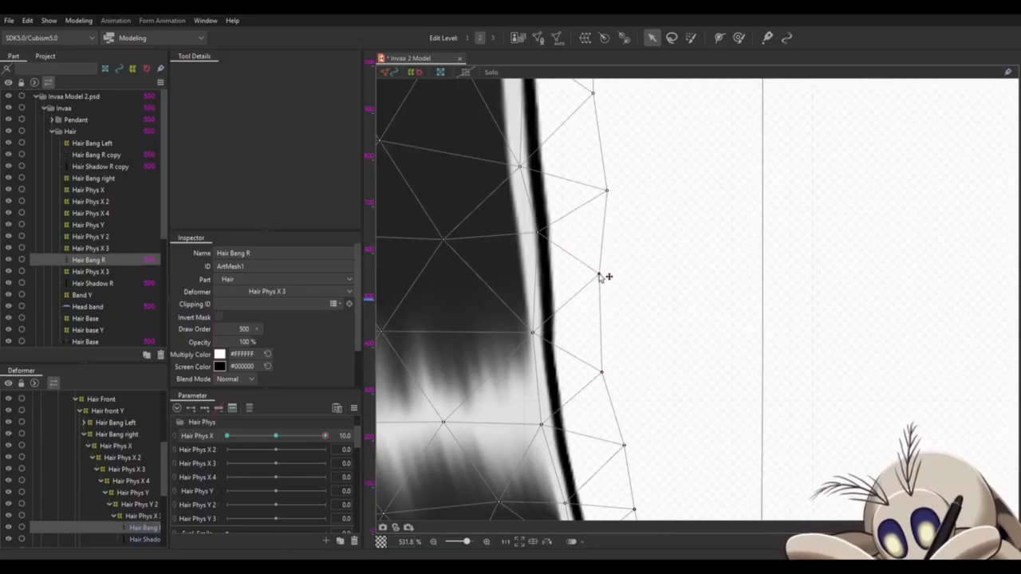
drag(607, 192, 601, 192)
Deselect the mesh, hide the warp deformer frames and sweep Hair Phys X from 0 to 10 to check the swing.
drag(325, 436, 278, 440)
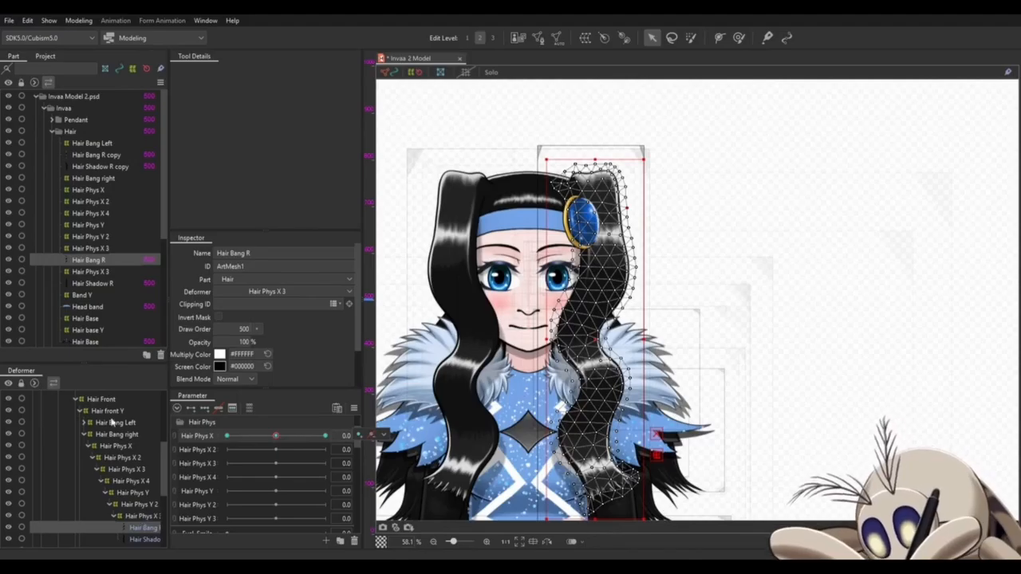
click(453, 115)
click(418, 72)
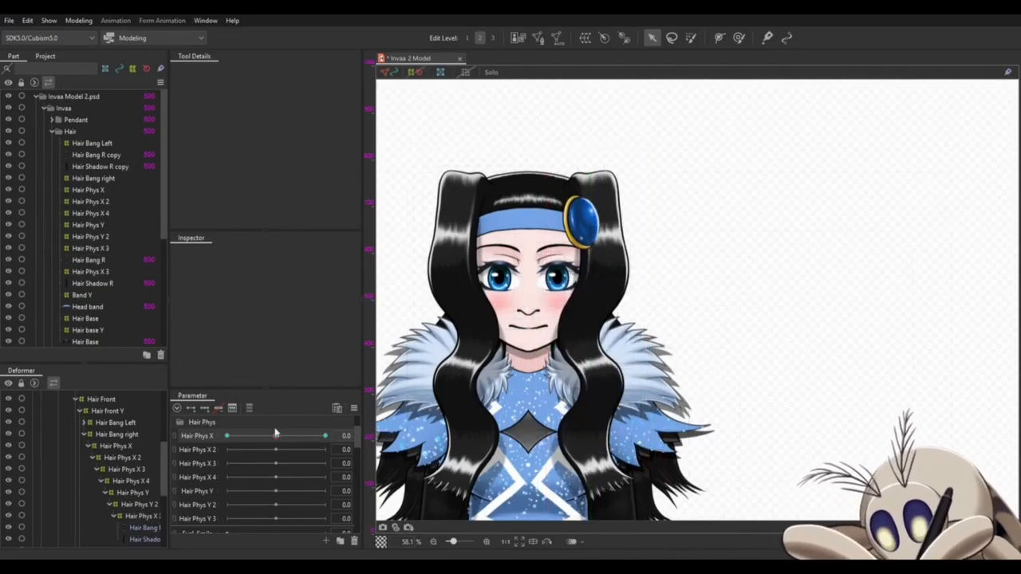
drag(274, 439, 338, 429)
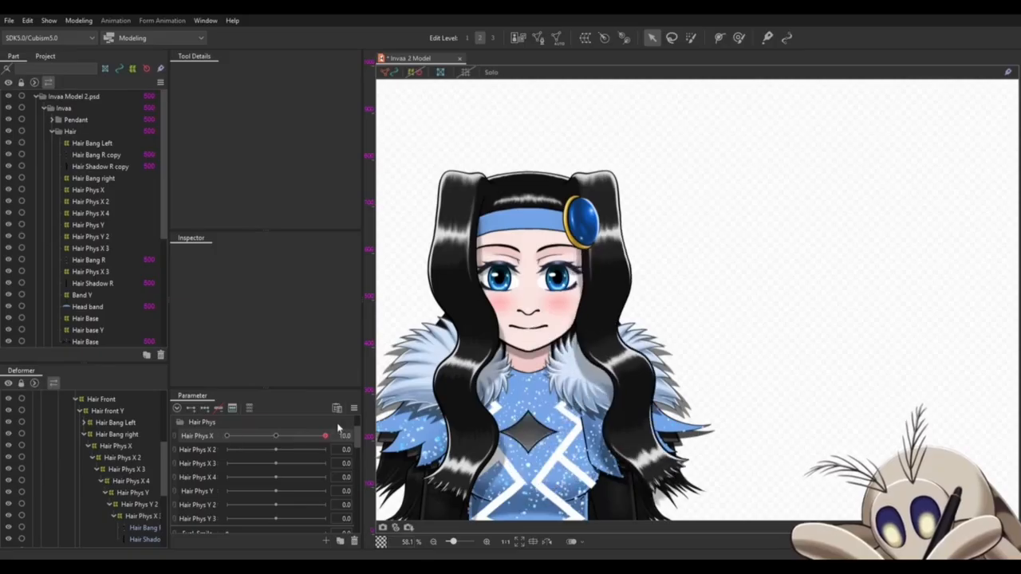
Sweep Hair Phys X and return it to 0, and add three Hair Phys X 2 keys to the matching warp deformer.
drag(275, 433, 263, 434)
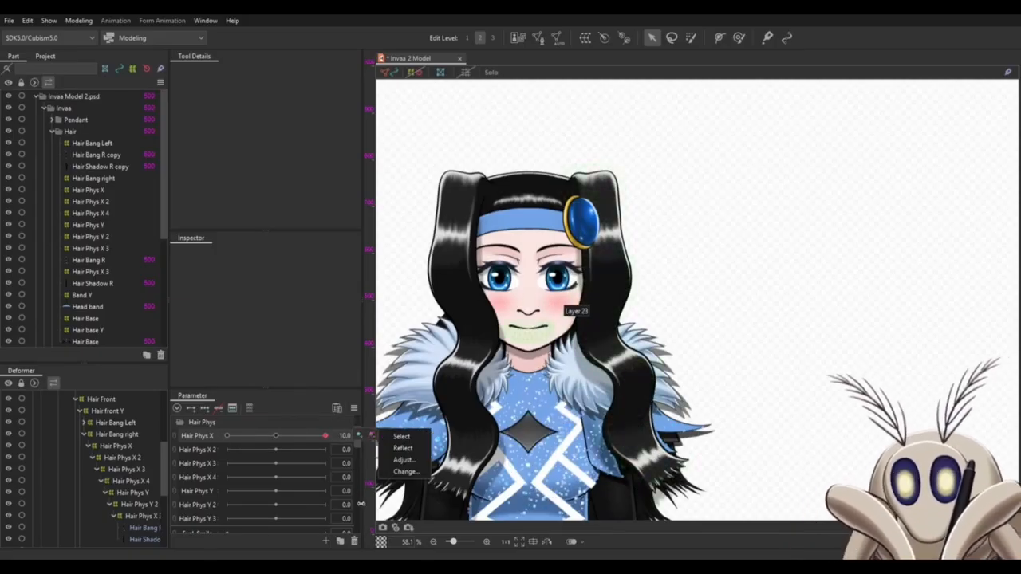
mouse_move(331, 437)
mouse_down()
mouse_move(314, 438)
mouse_move(358, 431)
mouse_move(319, 437)
mouse_up()
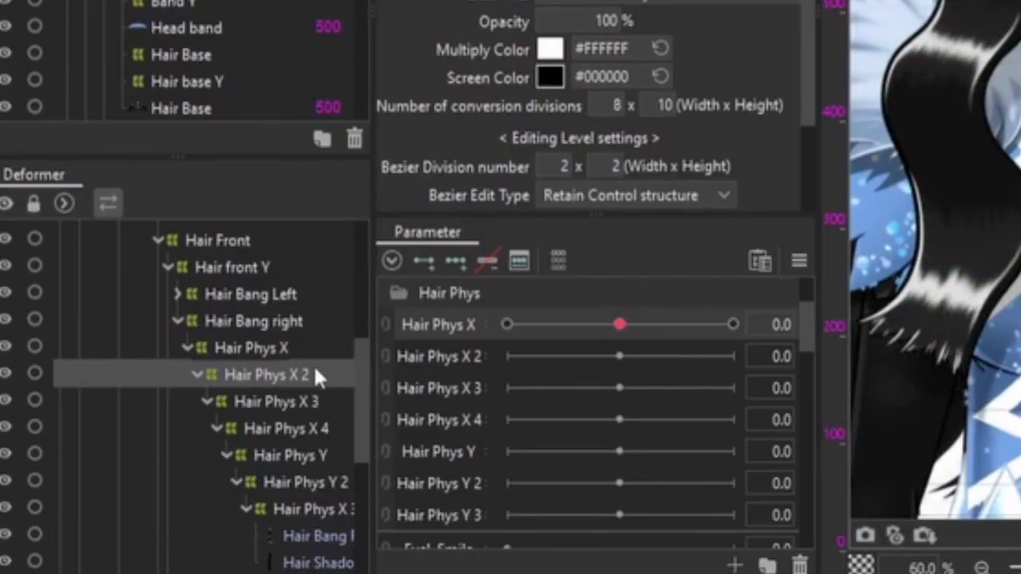
click(460, 351)
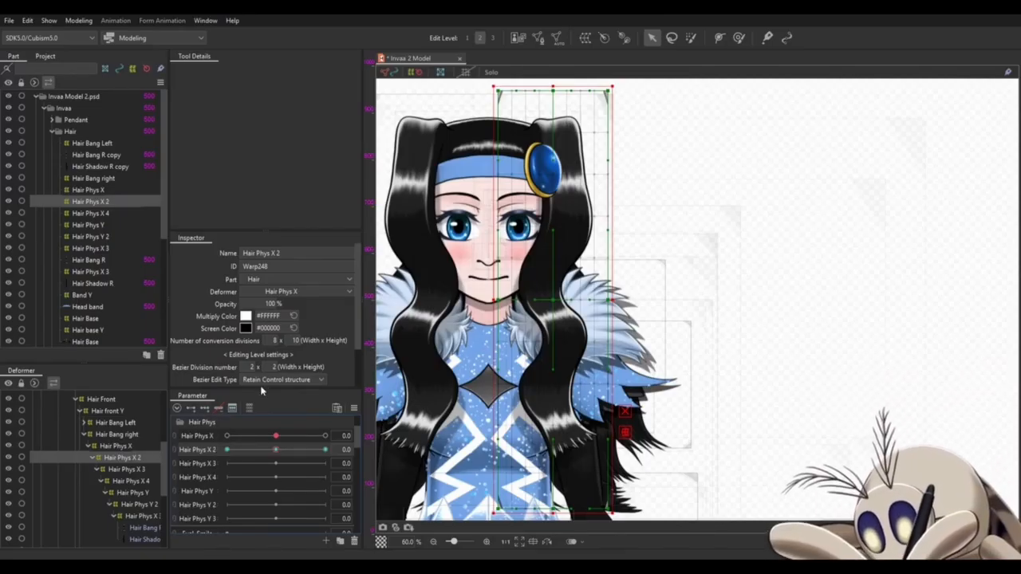
At Hair Phys X 2 10, rotate the lower half of the warp counterclockwise and shift it outward.
drag(679, 347, 675, 316)
scroll(680, 307, down, 3)
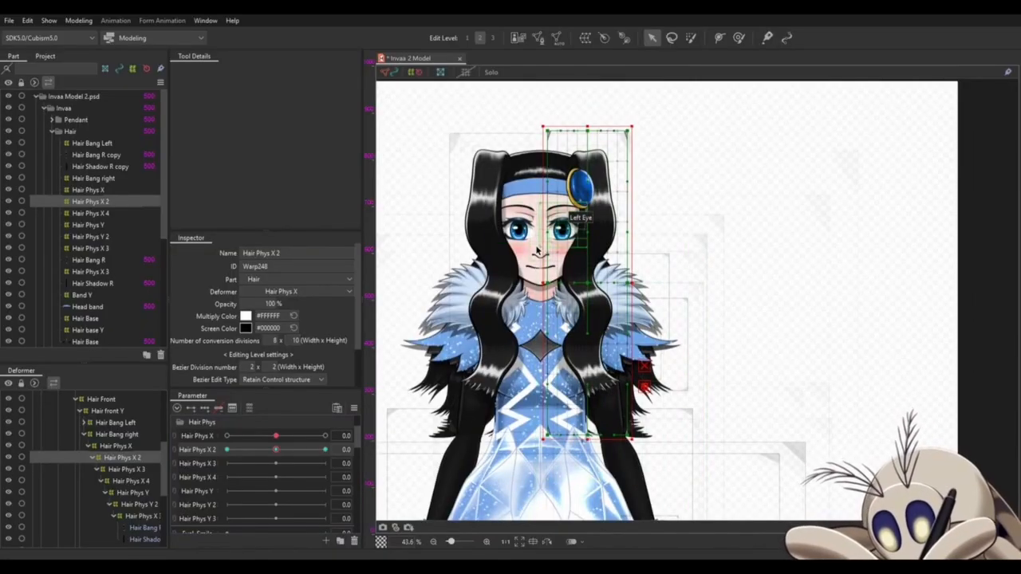
scroll(538, 251, up, 3)
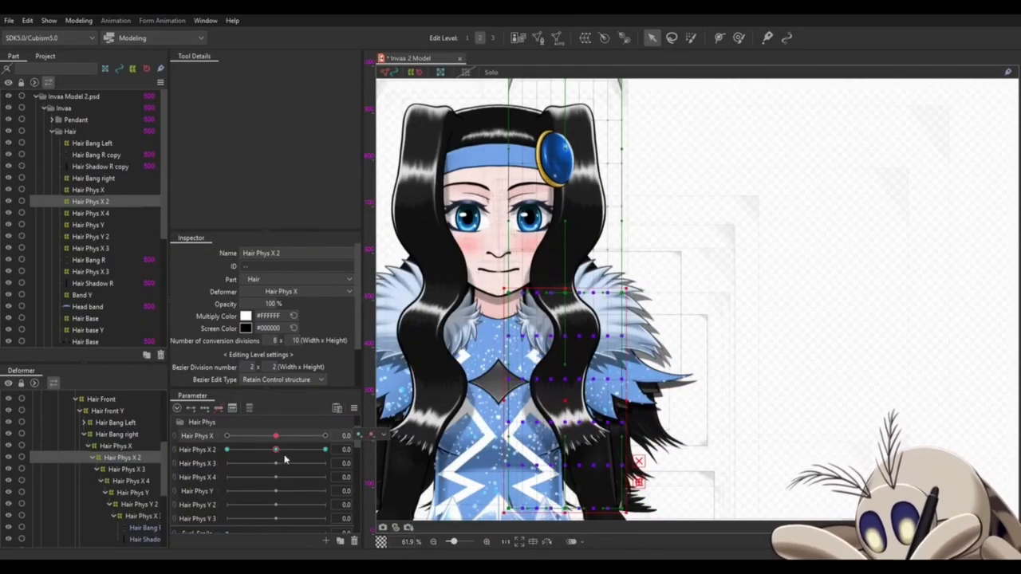
drag(280, 450, 325, 452)
drag(629, 285, 598, 272)
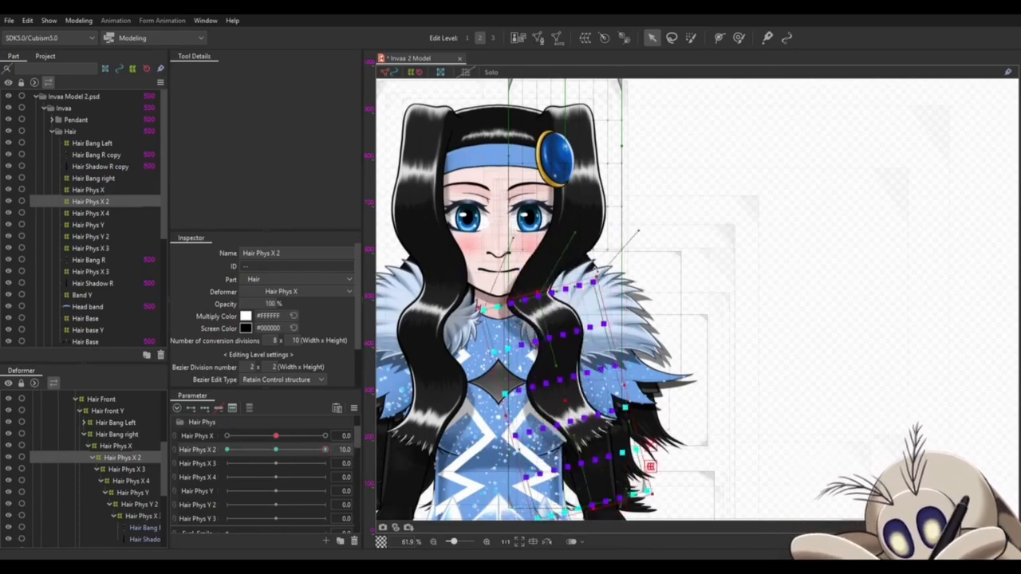
drag(566, 400, 598, 403)
At Hair Phys X 2 -10, rotate the lower half of the warp clockwise and shift it inward toward the body.
click(227, 449)
drag(630, 284, 658, 306)
drag(568, 400, 537, 401)
Return to Hair Phys X 2 10, nudge the lower warp section slightly upward and scrub the parameter to check it.
click(326, 449)
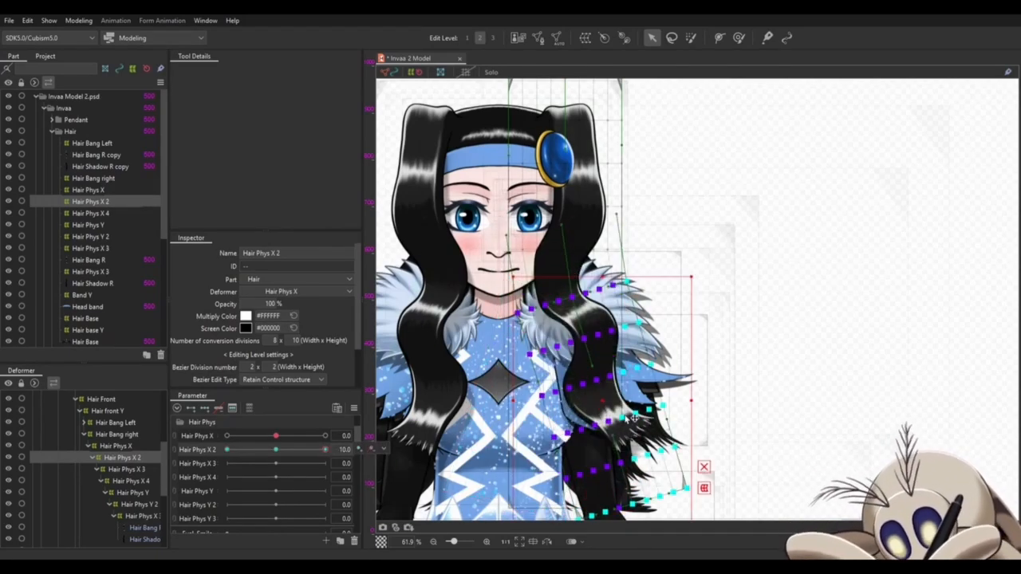
drag(599, 401, 602, 394)
mouse_move(324, 452)
mouse_down()
mouse_move(225, 444)
mouse_move(344, 449)
mouse_move(240, 450)
mouse_move(330, 450)
mouse_up()
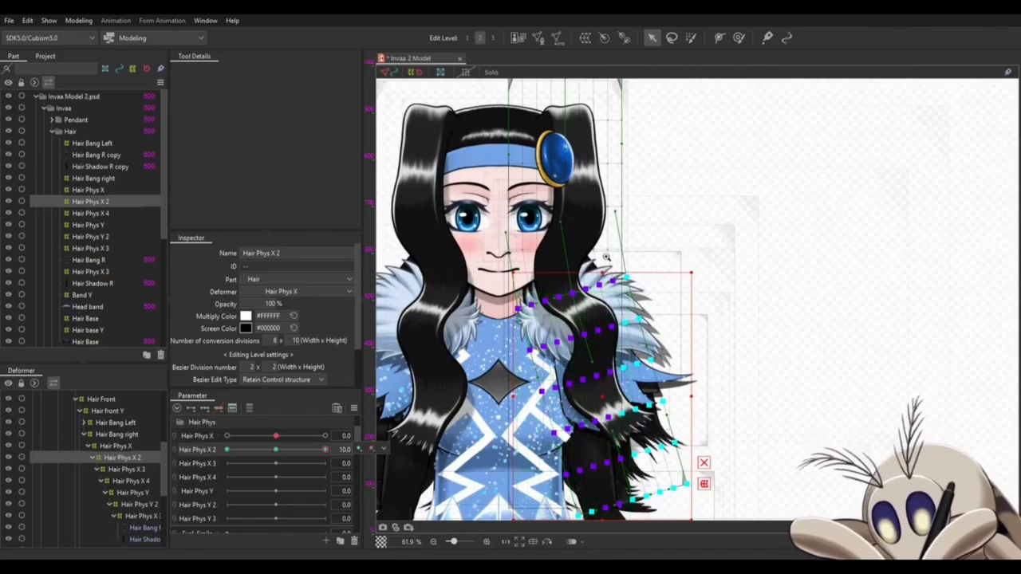
Raise the warp control points on the bang's inner side near the jaw at Hair Phys X 2 10 to smooth the curve.
scroll(645, 254, up, 4)
scroll(601, 268, up, 5)
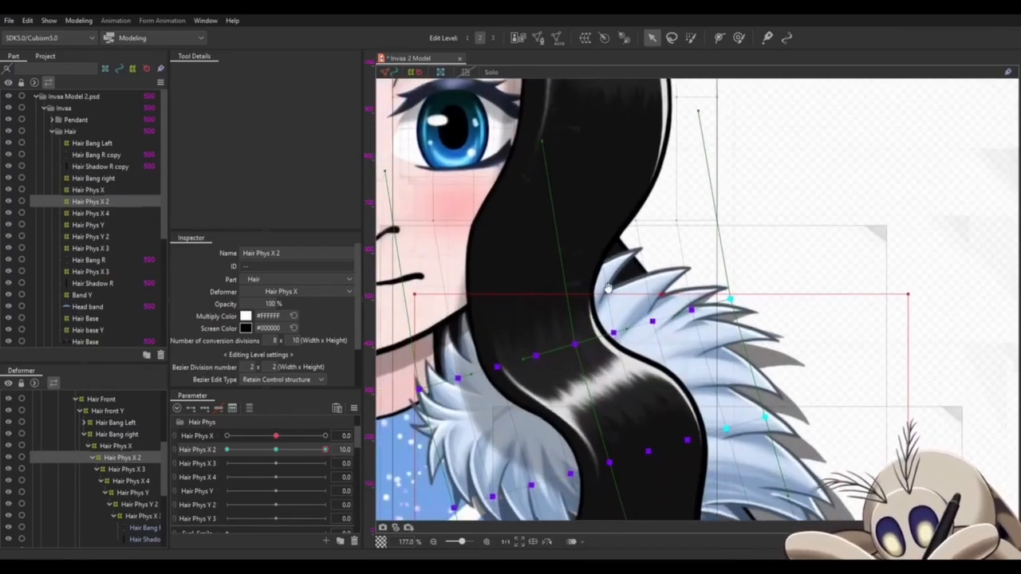
drag(575, 303, 659, 297)
click(488, 401)
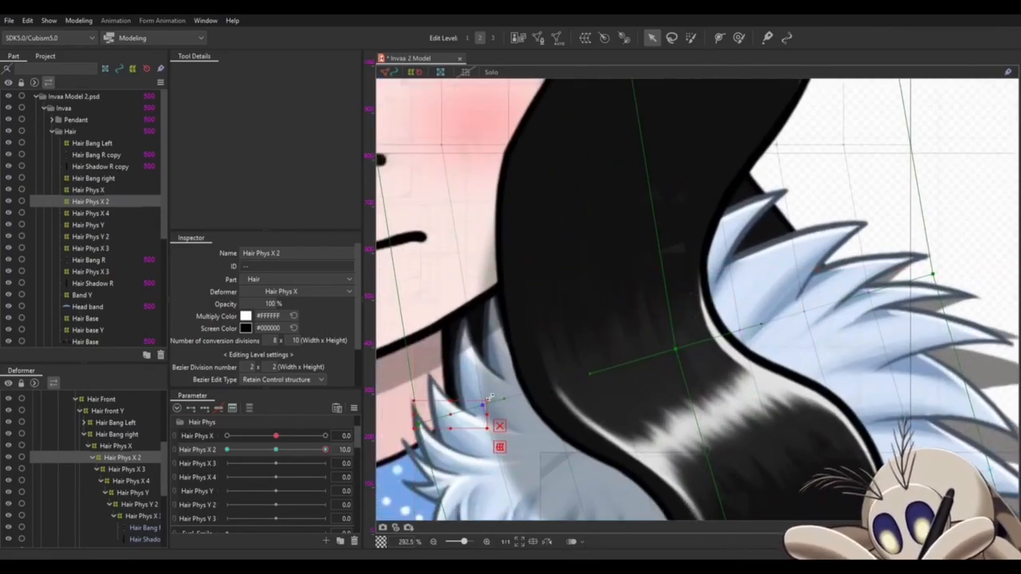
drag(450, 415, 435, 362)
click(580, 383)
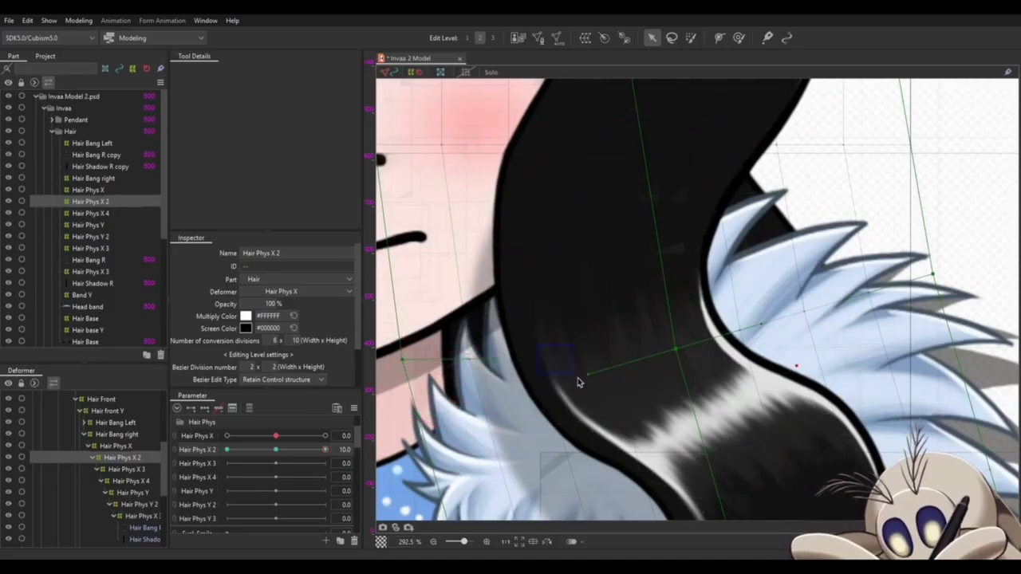
drag(547, 388, 544, 342)
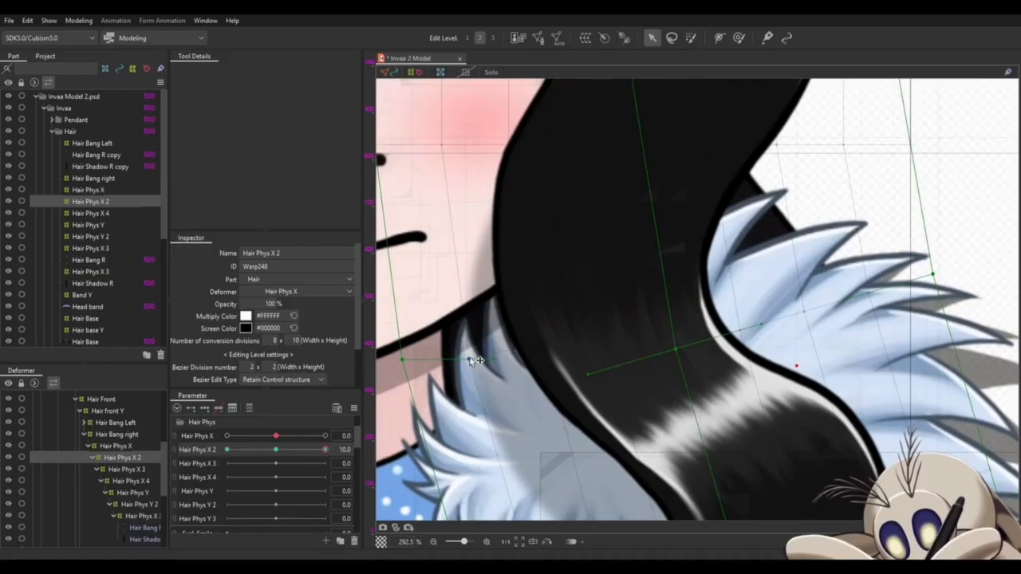
Fine-tune the inner warp control points below the chin at Hair Phys X 2 10 and deselect the deformer.
drag(388, 336, 481, 383)
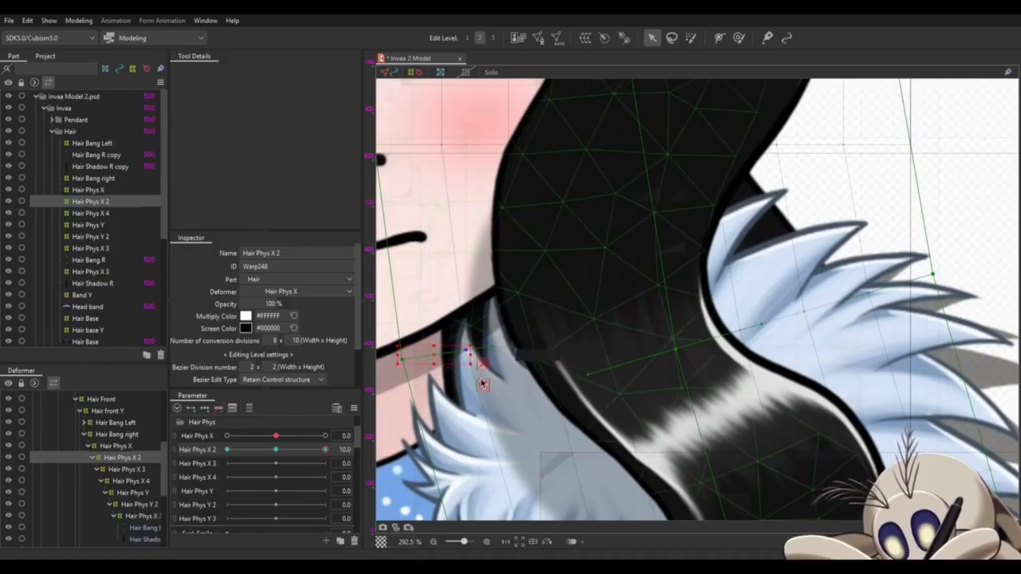
drag(481, 341, 680, 330)
click(775, 276)
drag(590, 358, 592, 327)
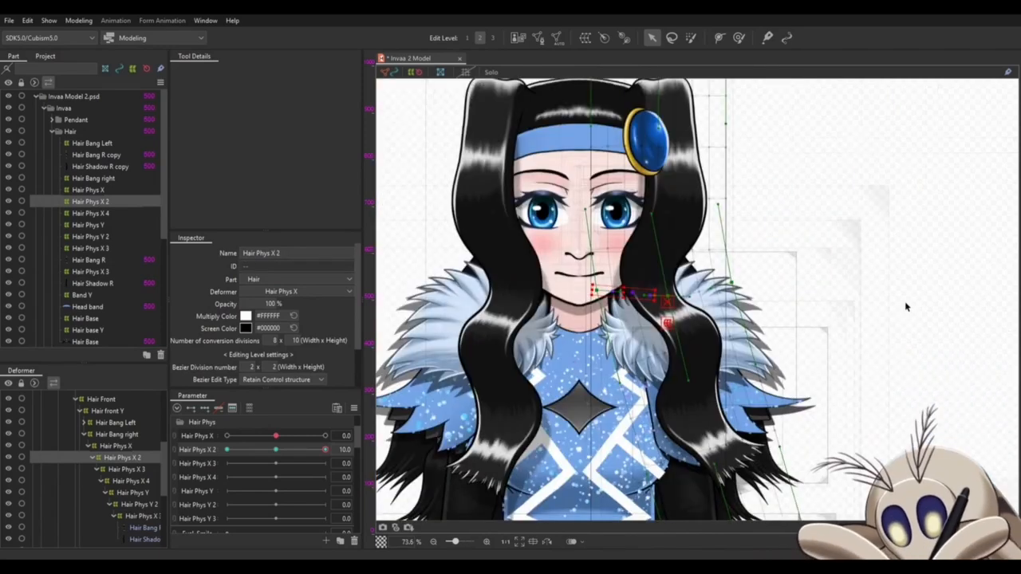
click(906, 306)
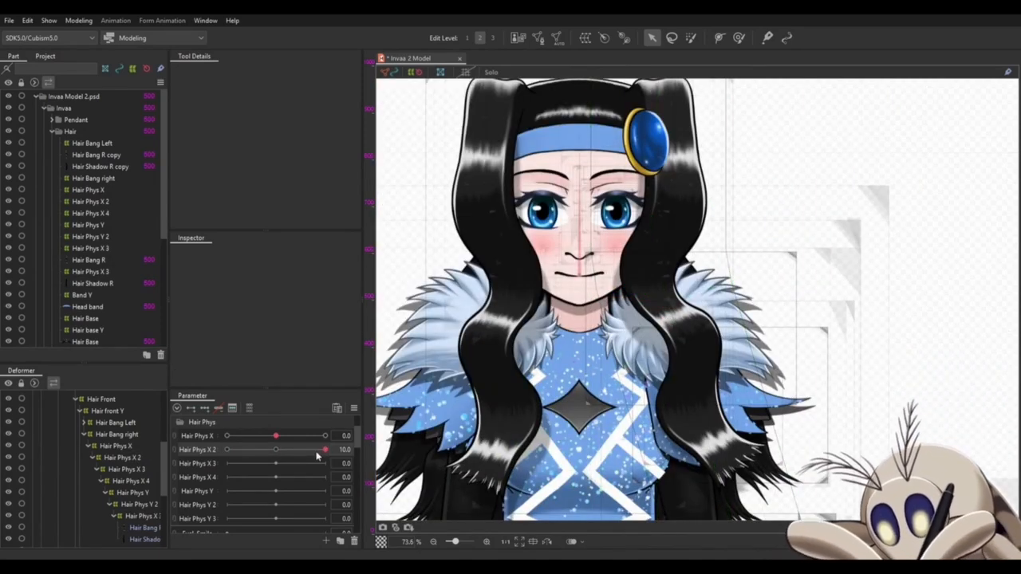
Sweep Hair Phys X and Hair Phys X 2 between their extremes to check the combined swing, and reset both to 0.
drag(318, 453, 345, 449)
drag(278, 435, 353, 453)
click(226, 449)
drag(228, 435, 224, 435)
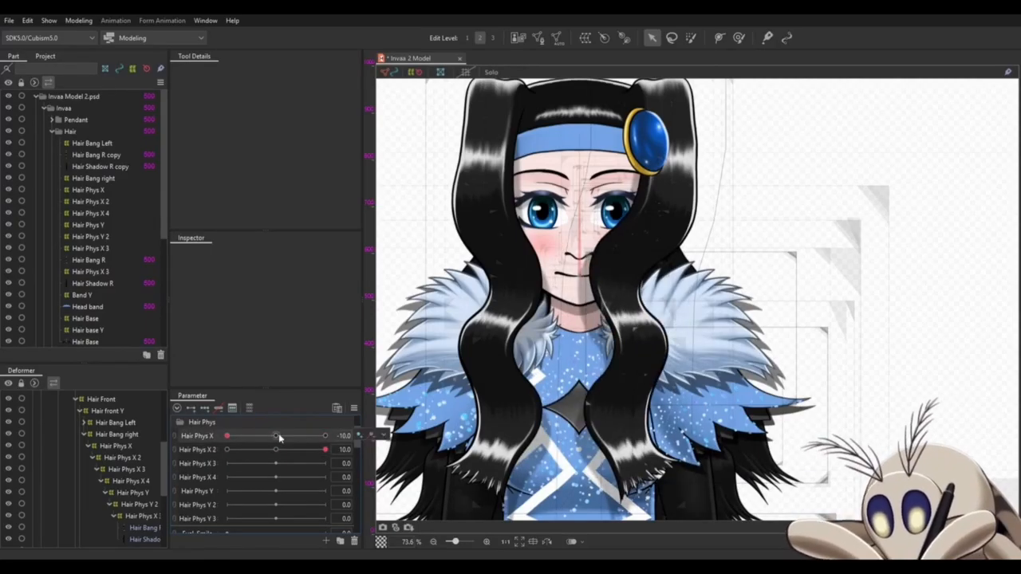
click(277, 436)
click(276, 449)
Key the Hair Phys X 3 warp with three keys, and at -10 rotate its lower rows clockwise and shift them inward.
click(130, 470)
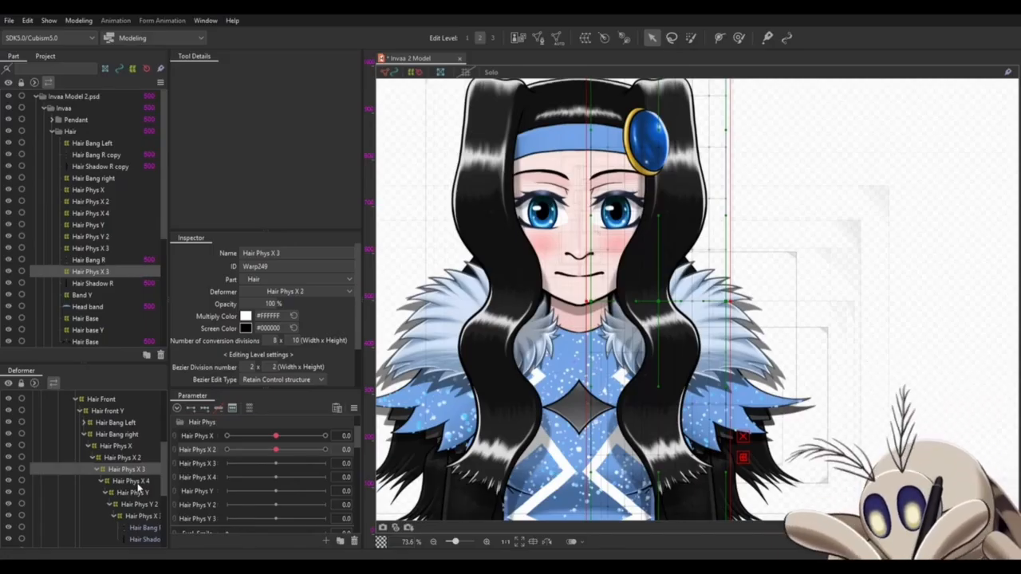
drag(708, 361, 657, 262)
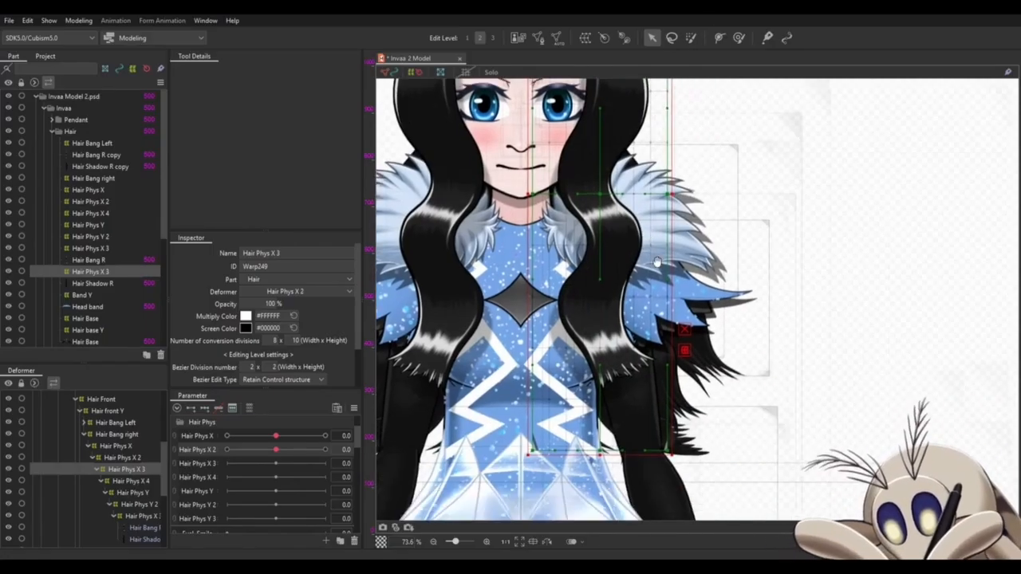
scroll(689, 283, up, 2)
drag(466, 190, 729, 517)
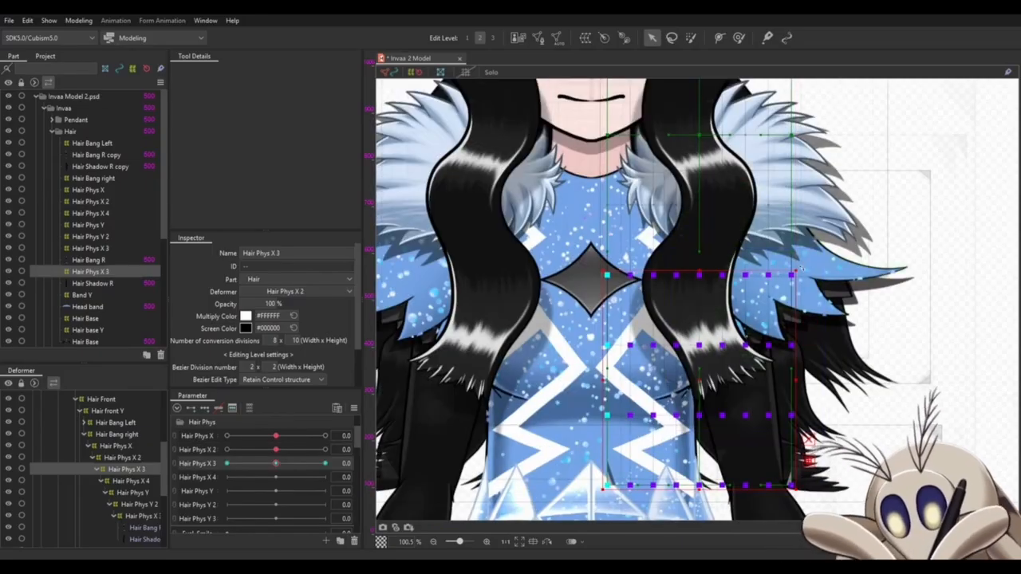
drag(800, 266, 834, 310)
key(ctrl+z)
drag(702, 380, 658, 380)
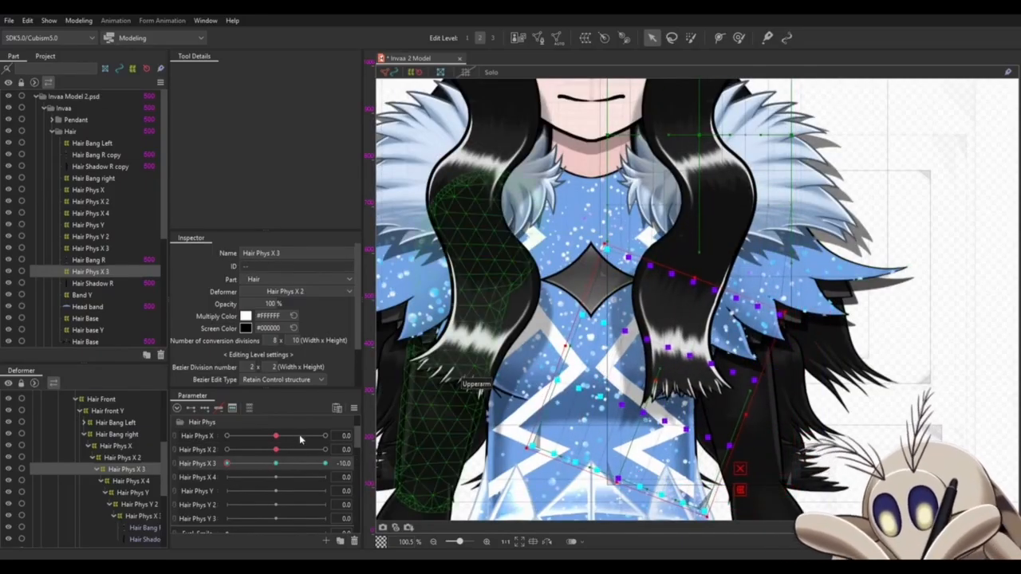
At Hair Phys X 3 10, rotate the lower warp rows counterclockwise and shift them outward.
drag(301, 449, 325, 463)
drag(800, 307, 789, 267)
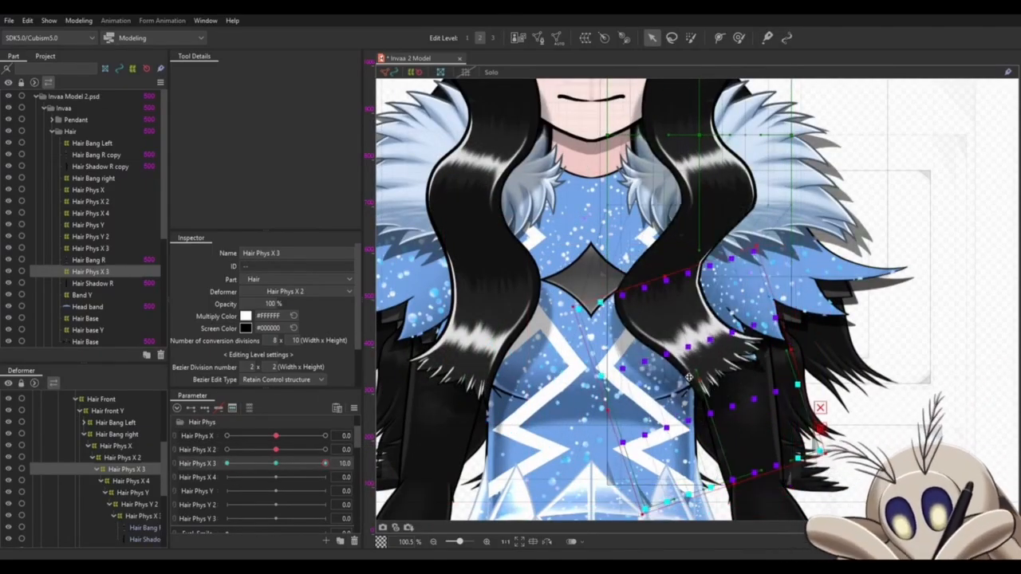
drag(702, 381, 730, 381)
mouse_move(276, 449)
mouse_down()
mouse_move(244, 461)
mouse_move(276, 449)
mouse_up()
drag(730, 381, 745, 380)
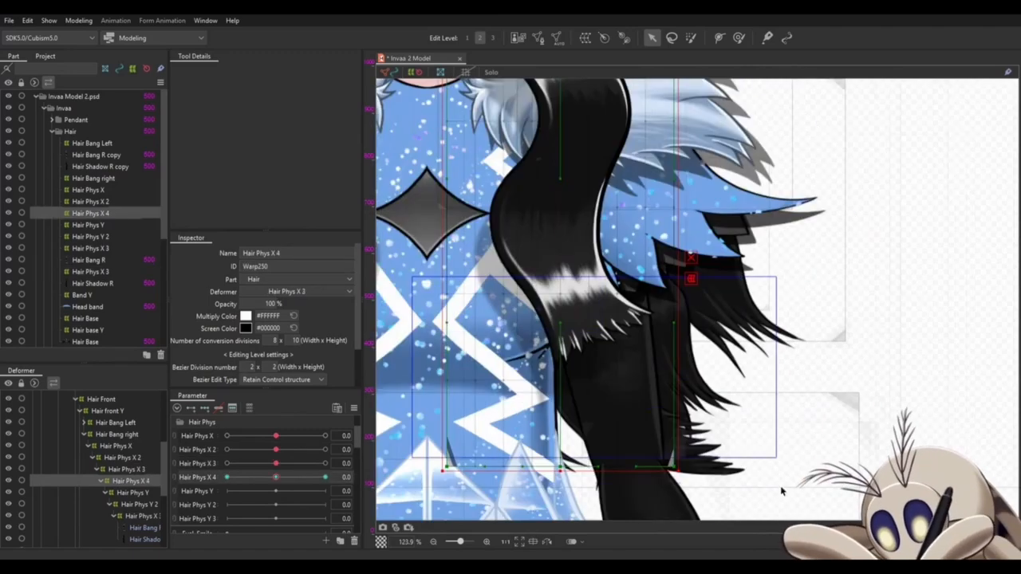
At Hair Phys X 4 10, rotate the bottom rows of the Hair Phys X 4 warp counterclockwise and shift them outward.
drag(276, 477, 326, 476)
drag(423, 347, 702, 496)
drag(688, 369, 662, 330)
drag(560, 420, 595, 415)
At Hair Phys X 4 -10, rotate the bottom warp rows clockwise and shift them inward.
drag(326, 477, 227, 477)
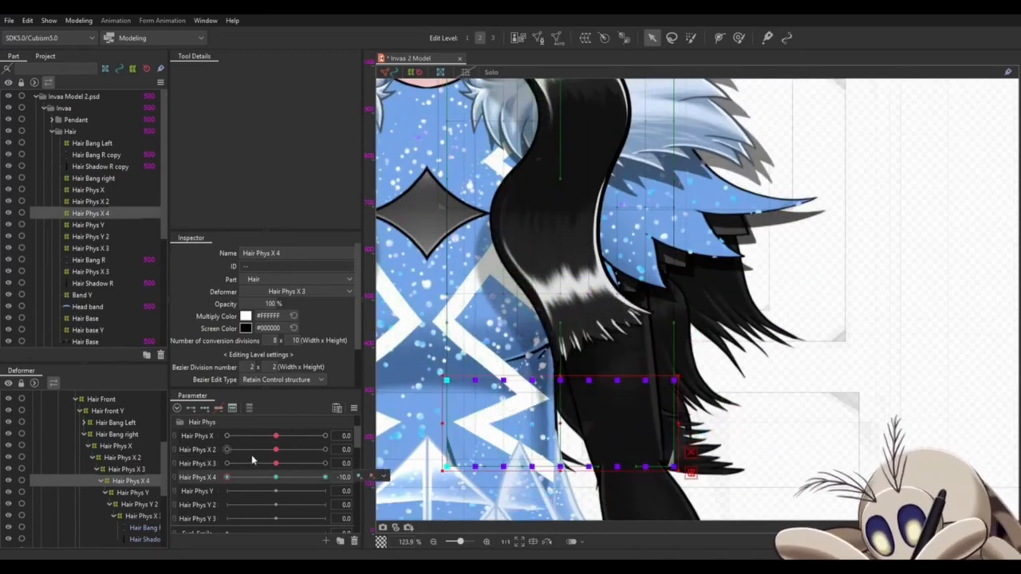
drag(687, 369, 699, 423)
drag(559, 420, 515, 413)
Refine the warp control points around the hair tips at both Hair Phys X 4 extremes, undoing the last row adjustments at 10.
scroll(614, 316, up, 7)
click(141, 481)
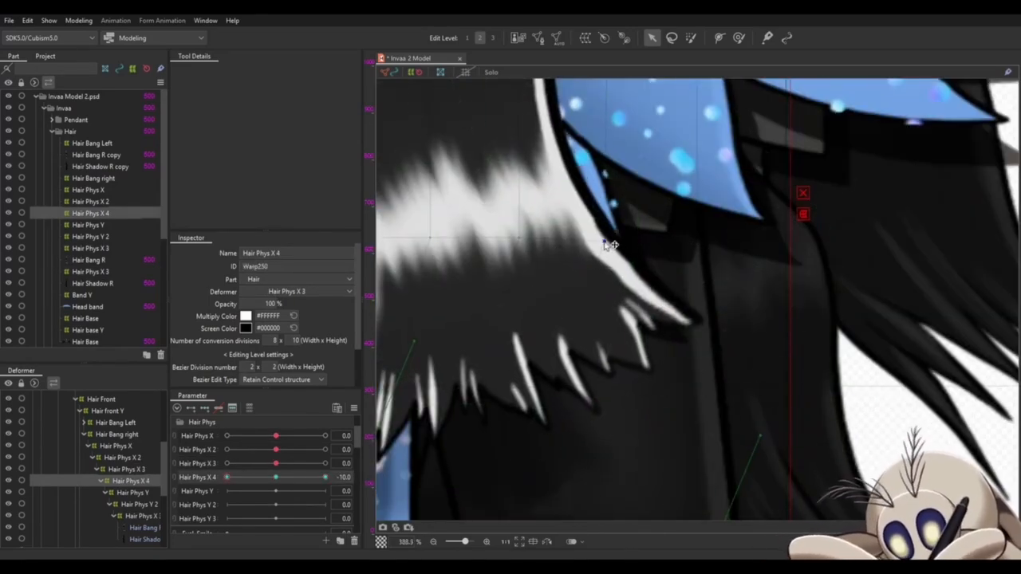
scroll(722, 220, down, 8)
scroll(696, 295, up, 4)
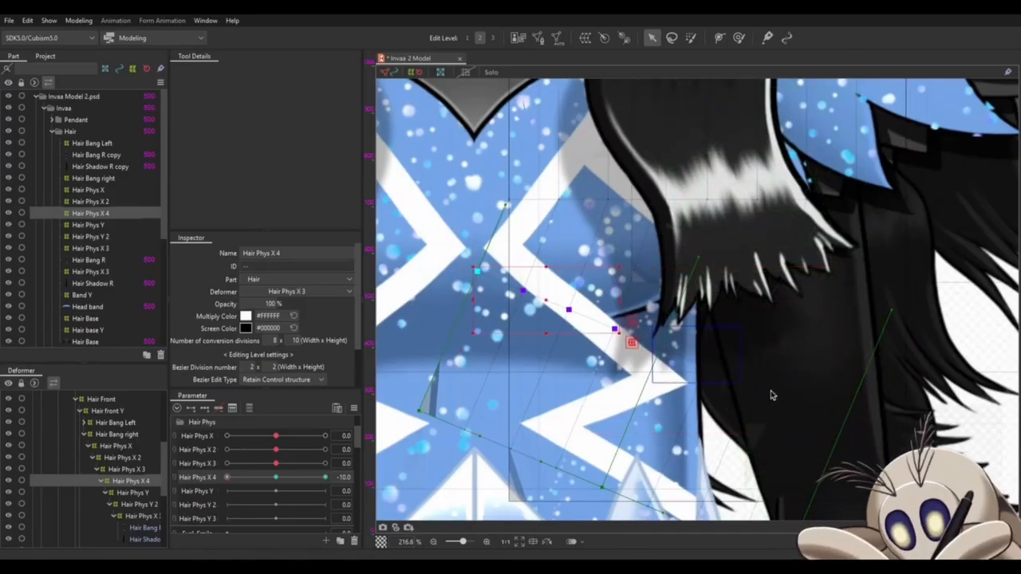
click(742, 276)
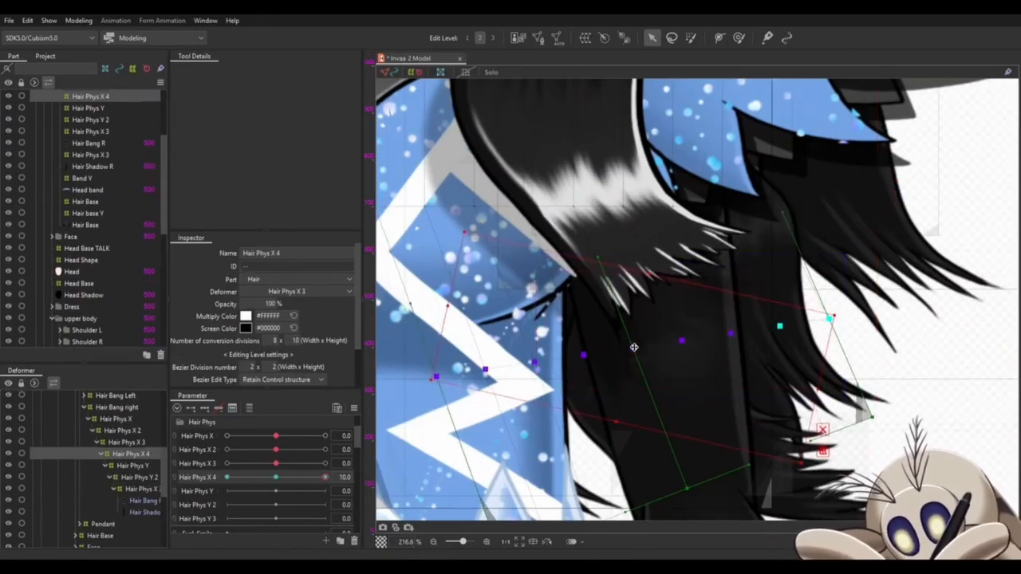
key(ctrl+z)
key(ctrl+z)
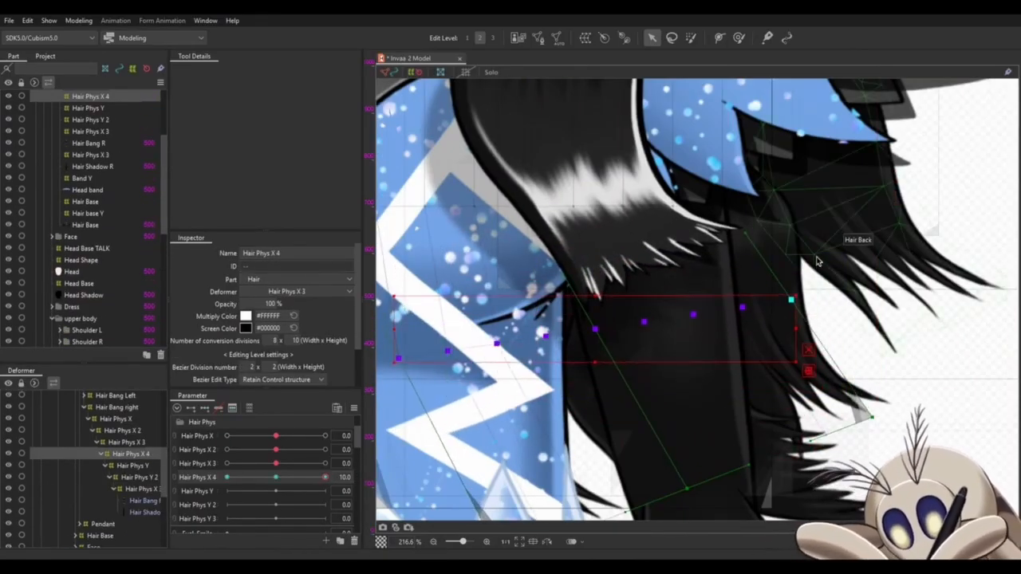
Deselect the warp and scrub Hair Phys X 4 to check the motion of the bang's tips.
scroll(839, 267, down, 14)
scroll(877, 264, up, 6)
scroll(899, 260, down, 1)
drag(956, 210, 830, 270)
click(878, 271)
mouse_move(325, 476)
mouse_down()
mouse_move(357, 478)
mouse_move(180, 473)
mouse_move(344, 476)
mouse_up()
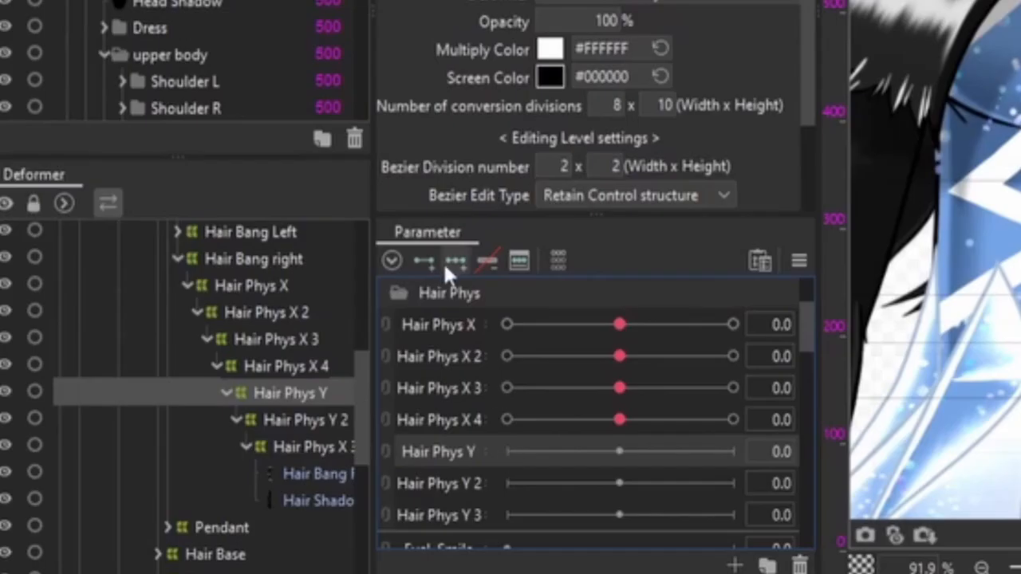
Add three Hair Phys Y keys to its warp deformer, and at 10 shorten, widen outward and slightly tilt the rows below the headband.
click(455, 262)
drag(758, 160, 693, 299)
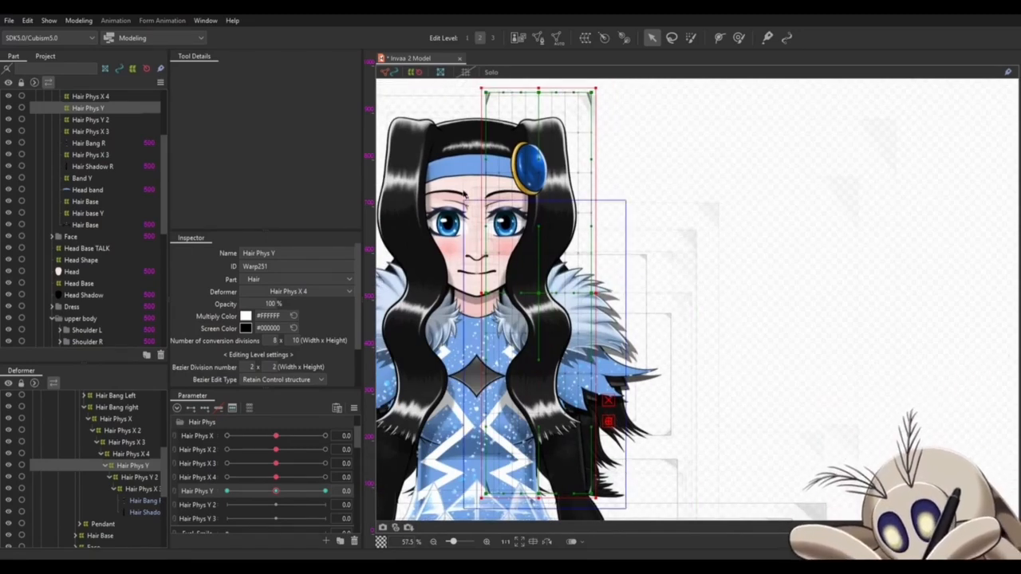
drag(463, 192, 464, 158)
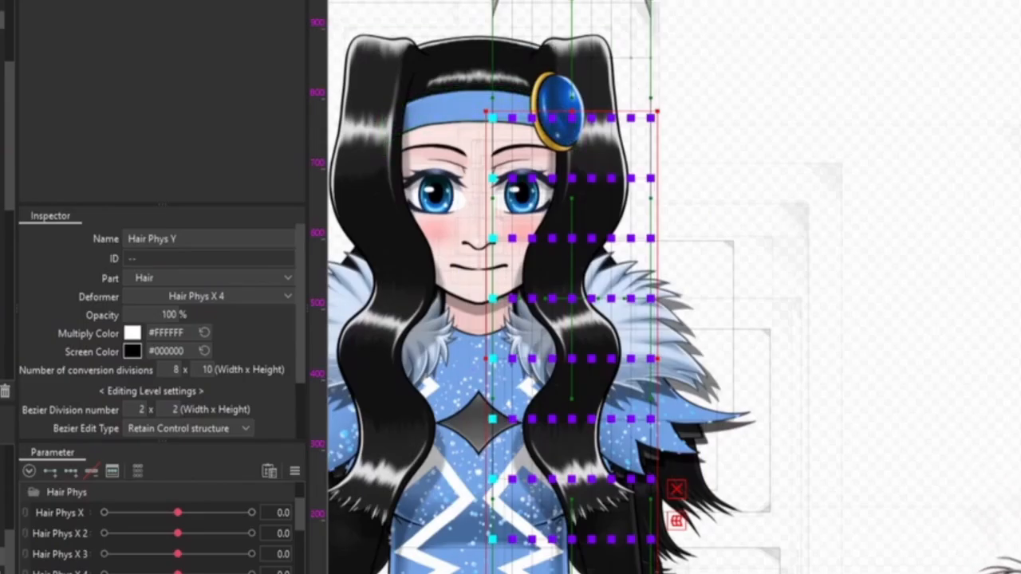
drag(572, 573, 572, 544)
drag(661, 326, 691, 327)
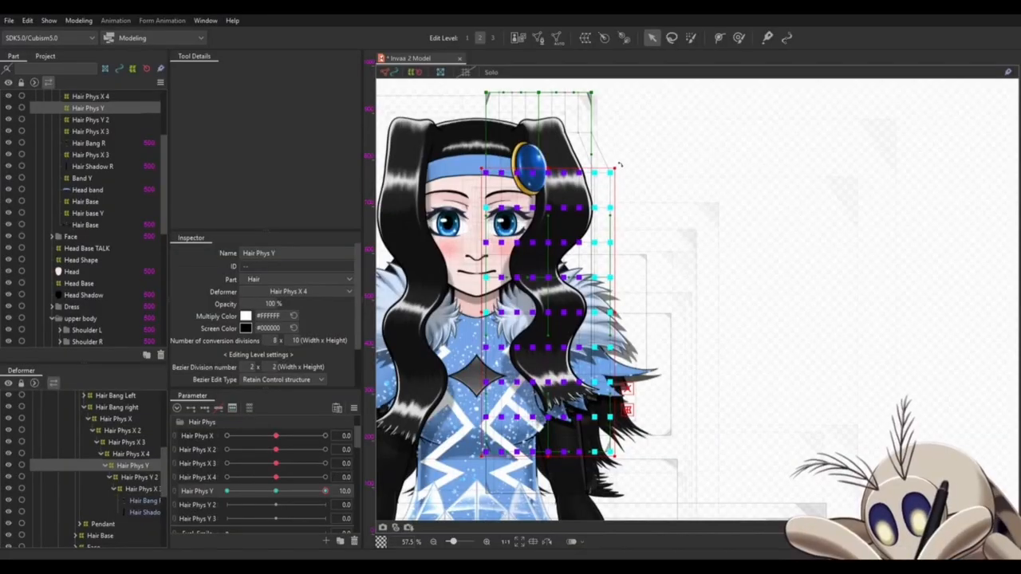
drag(620, 165, 618, 160)
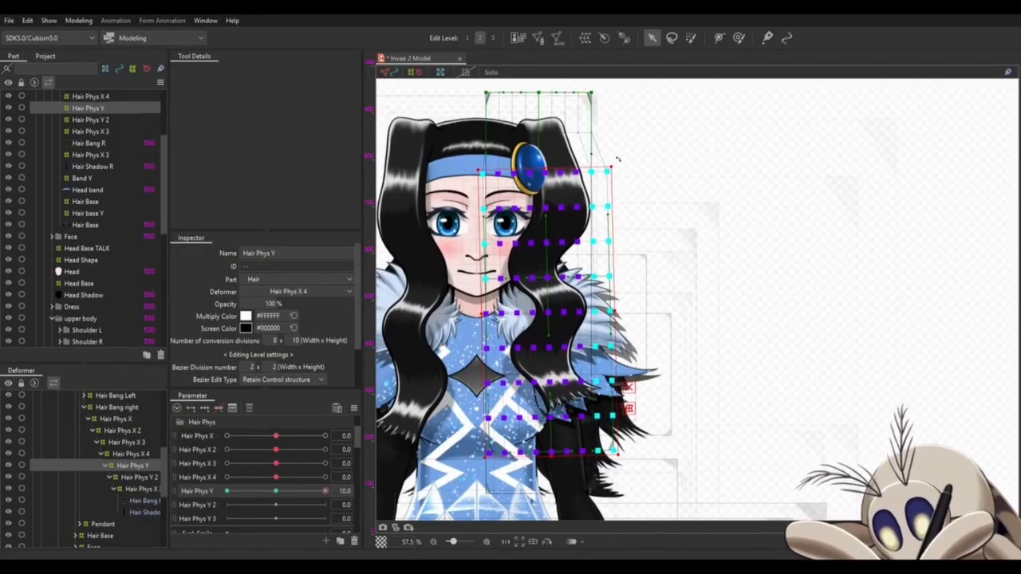
mouse_move(326, 491)
mouse_down()
mouse_move(259, 490)
mouse_move(336, 485)
mouse_move(232, 504)
mouse_move(334, 480)
mouse_up()
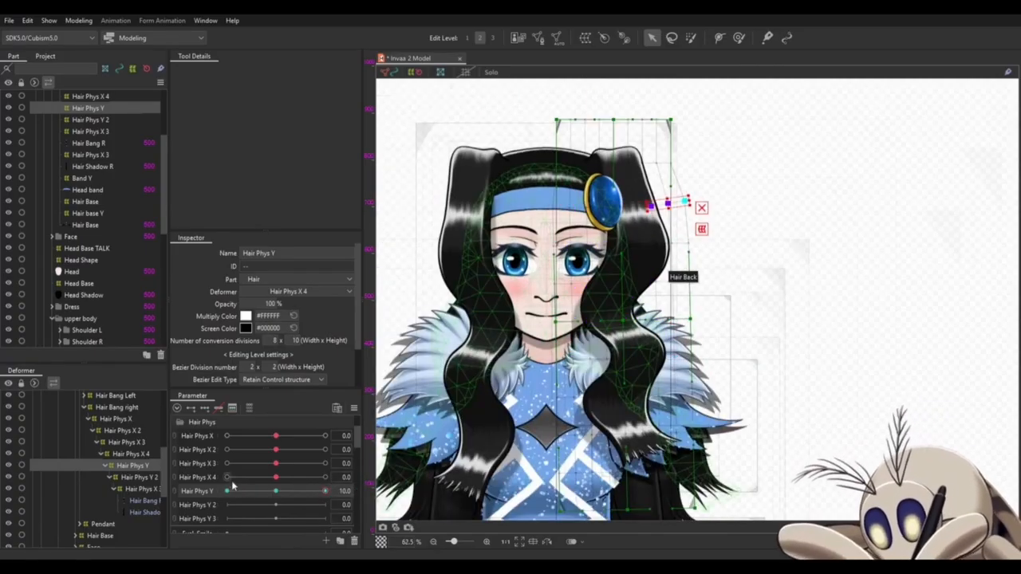
At Hair Phys Y -10, stretch the warp rows below the headband downward to lengthen the bang.
click(276, 492)
scroll(729, 327, down, 2)
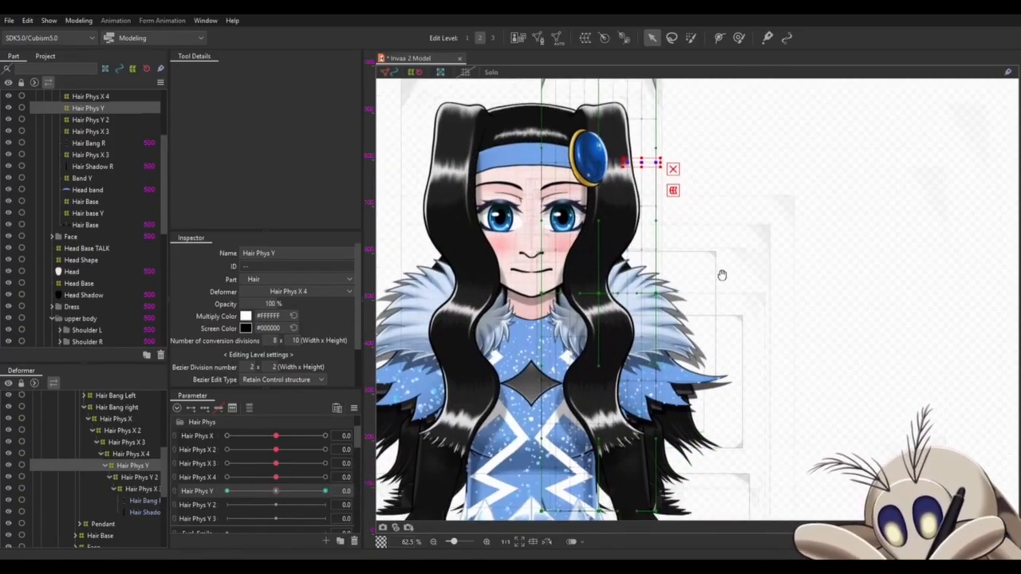
drag(691, 516, 515, 120)
drag(276, 491, 186, 482)
drag(604, 510, 590, 484)
mouse_move(577, 477)
mouse_down()
mouse_move(575, 510)
mouse_move(575, 489)
mouse_up()
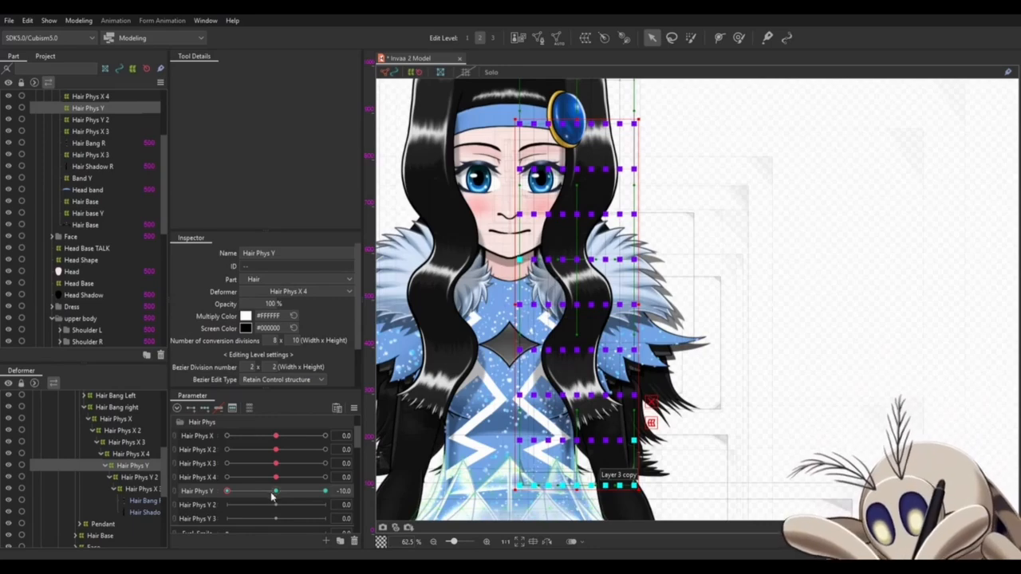
At Hair Phys Y -10, slightly narrow, tilt and shift the warp rows below the headband inward, then return the parameter to 0.
drag(272, 493, 227, 504)
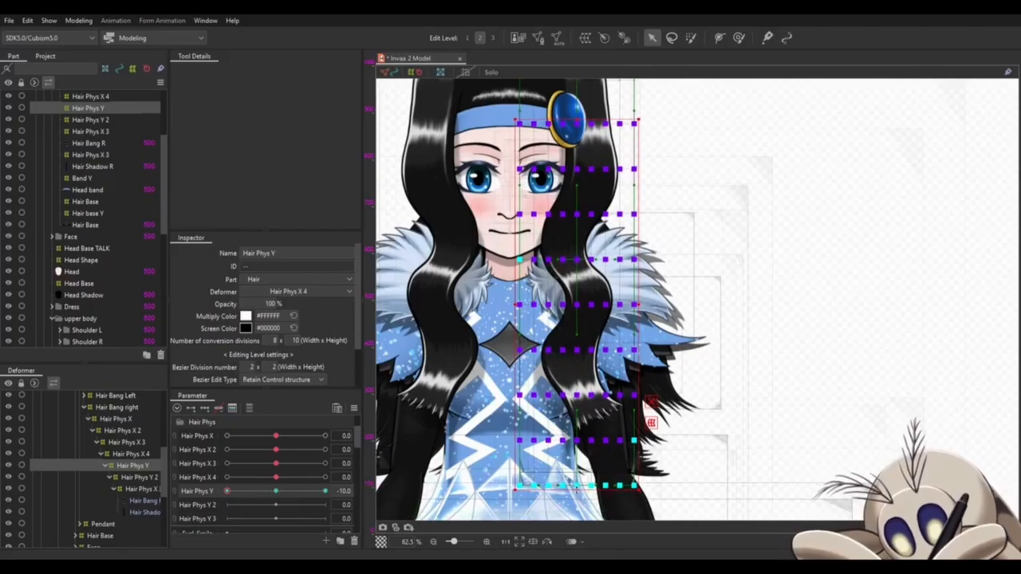
drag(577, 489, 576, 485)
drag(638, 304, 631, 303)
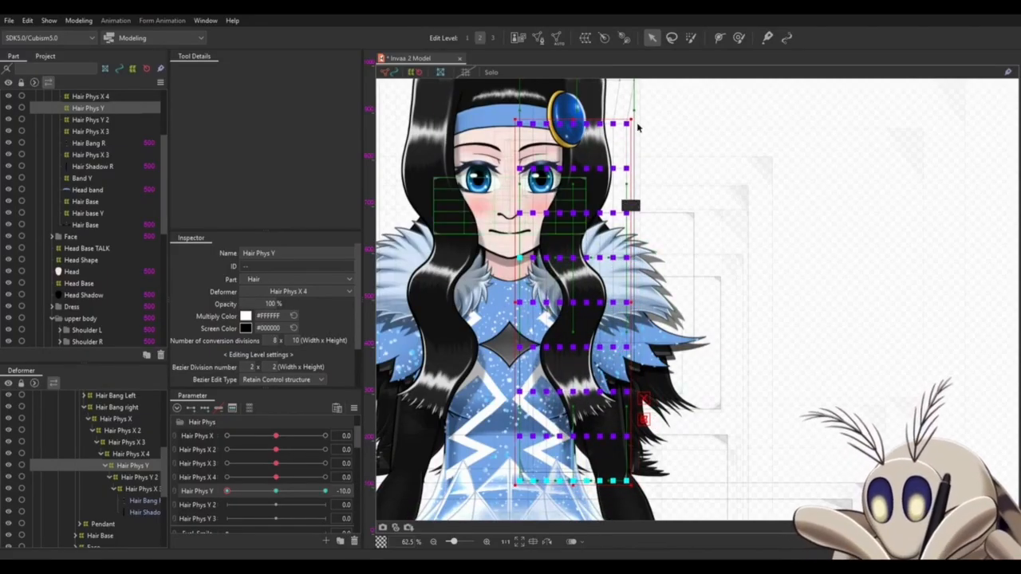
drag(633, 116, 645, 123)
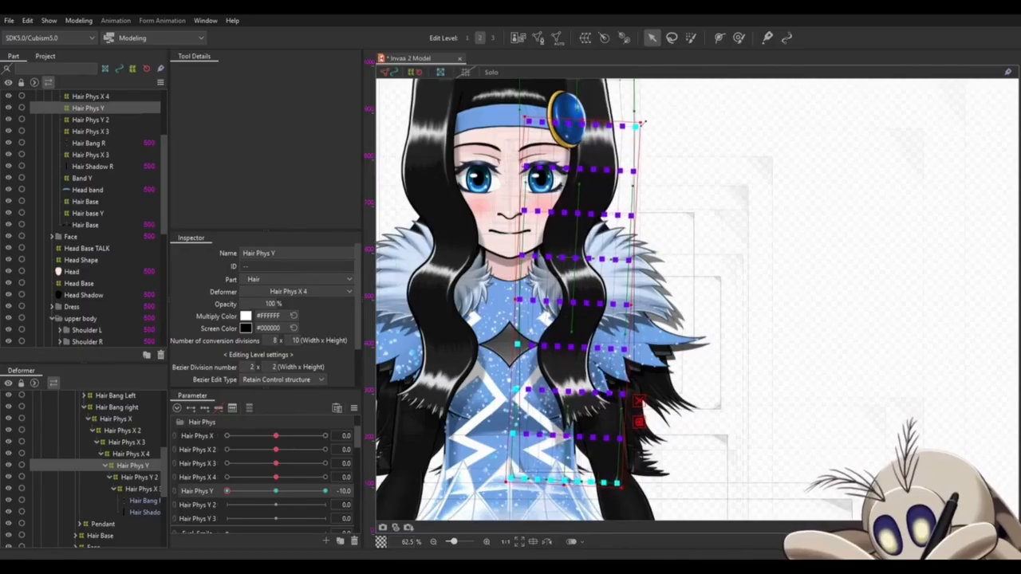
drag(572, 302, 568, 302)
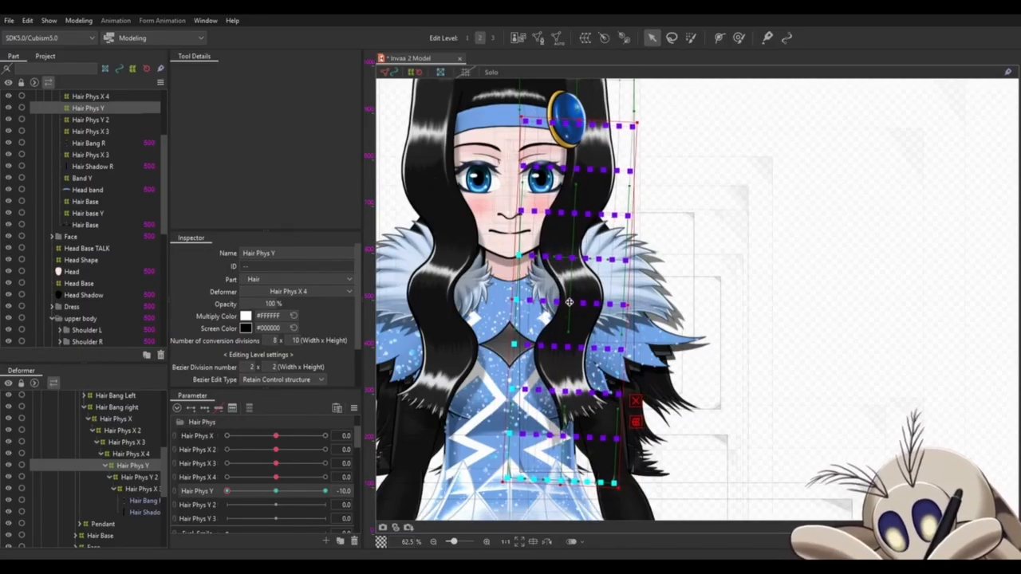
mouse_move(229, 494)
mouse_down()
mouse_move(288, 492)
mouse_move(226, 490)
mouse_up()
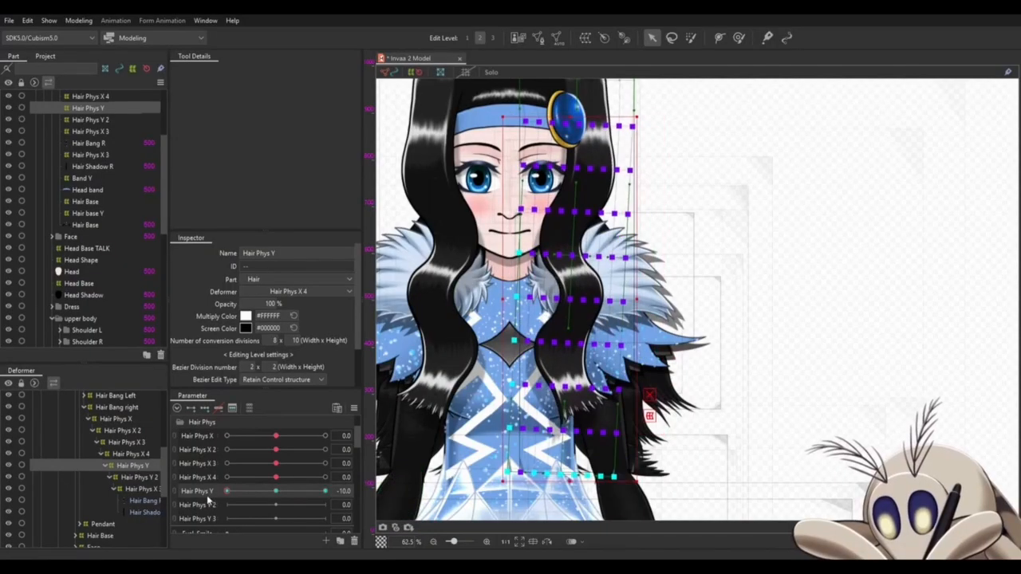
drag(227, 491, 275, 491)
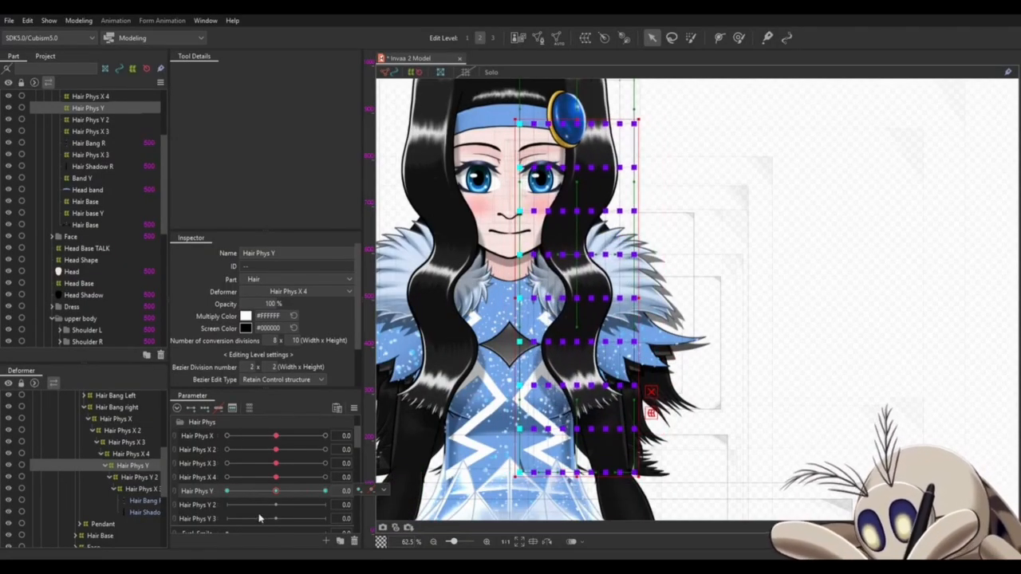
Add three Hair Phys Y 2 keys to its warp deformer and set the parameter to 10.
click(137, 477)
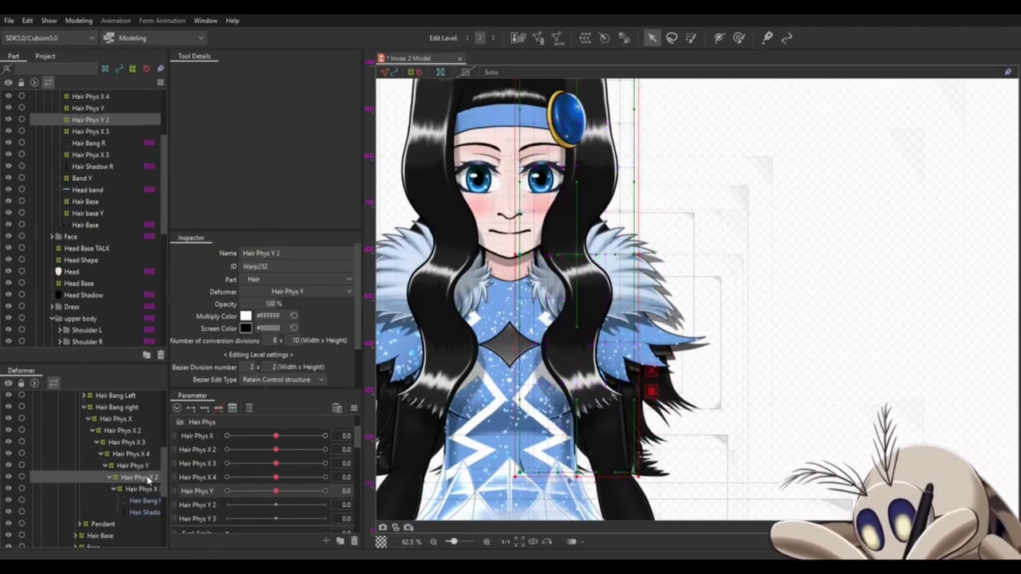
click(206, 507)
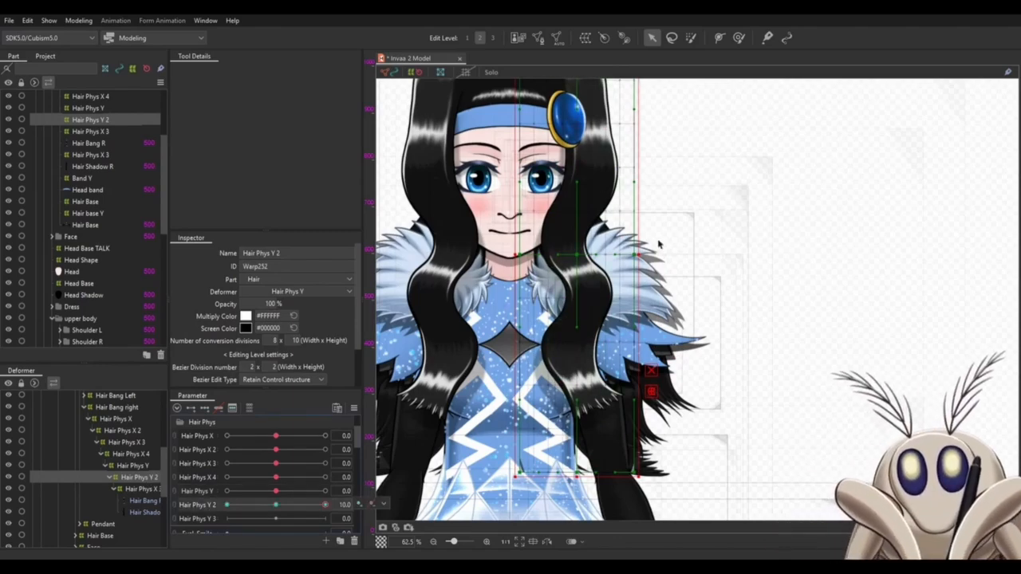
scroll(653, 255, down, 3)
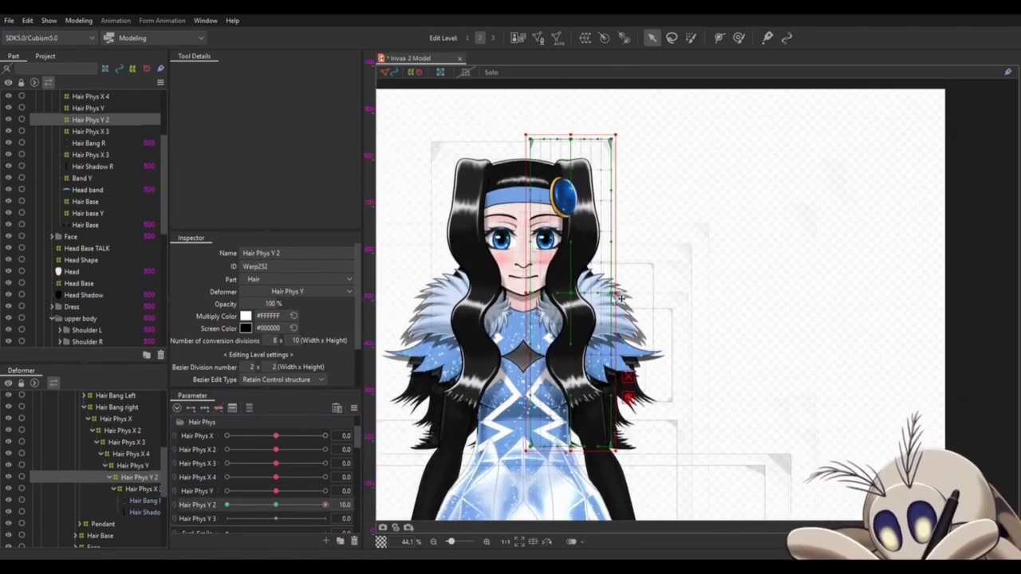
Set the Hair Phys Y 2 warp's Bezier Edit Type to Smooth1 and pull its outer middle control point outward and up.
drag(620, 297, 642, 269)
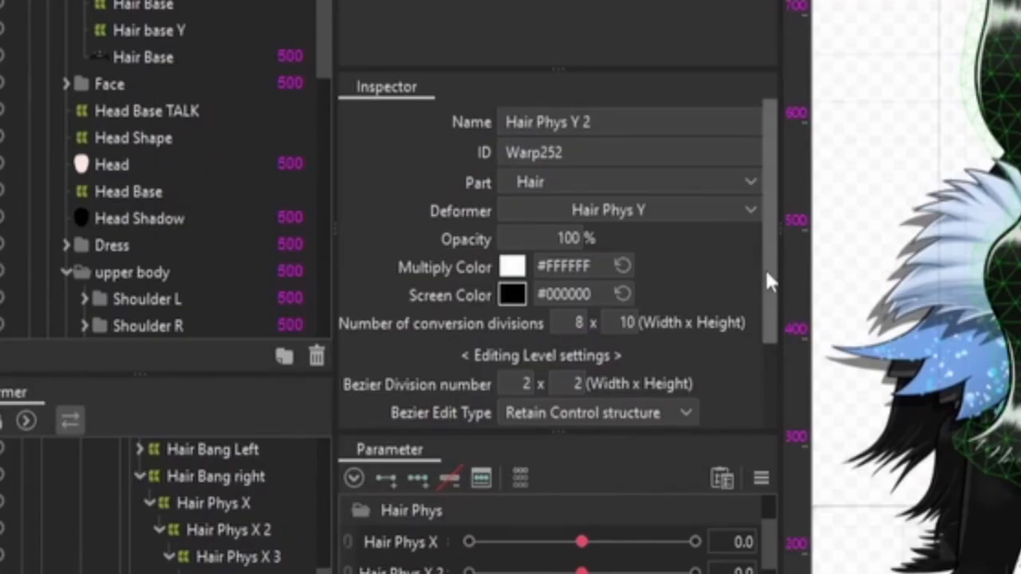
drag(767, 281, 762, 373)
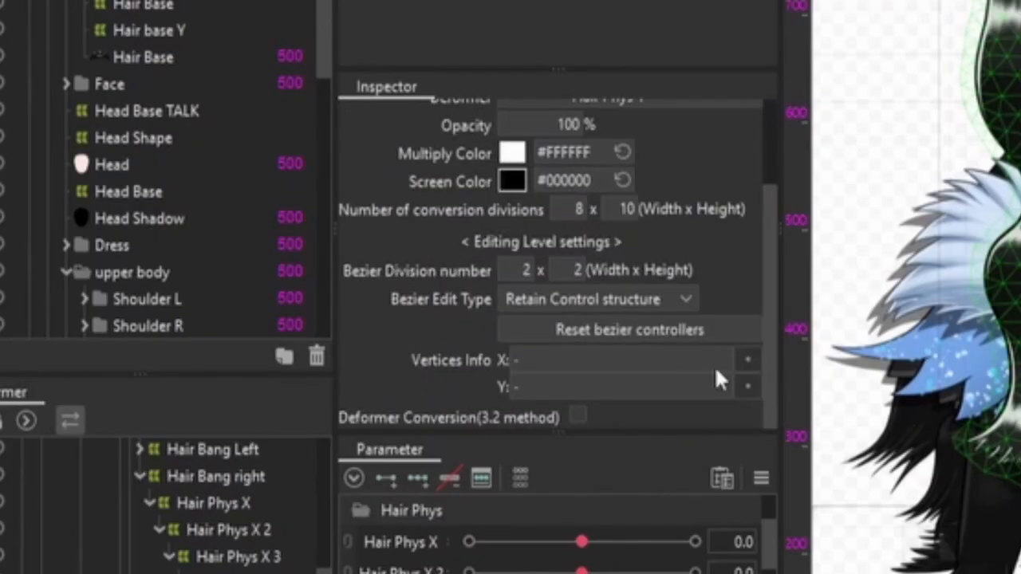
click(548, 298)
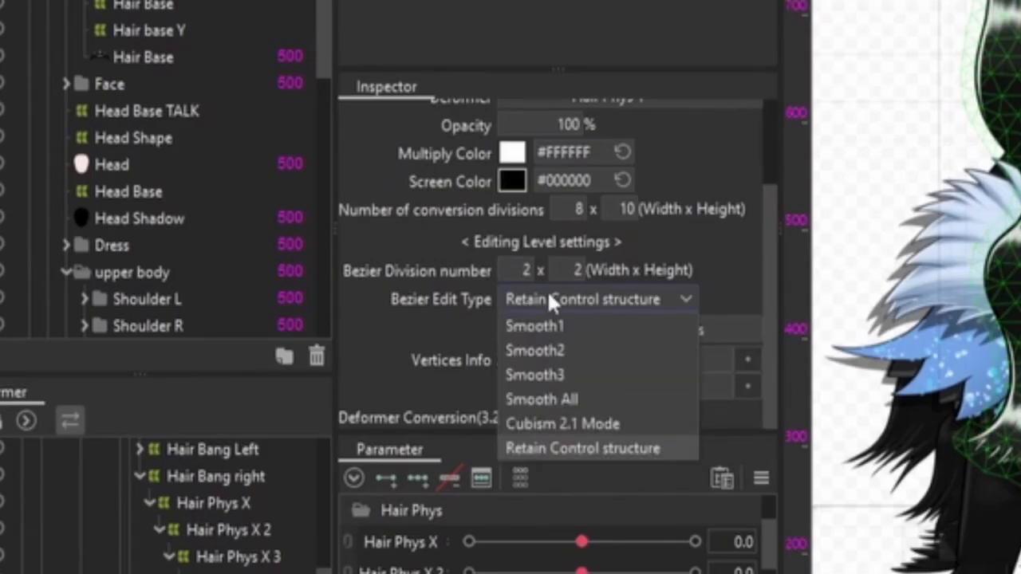
click(559, 327)
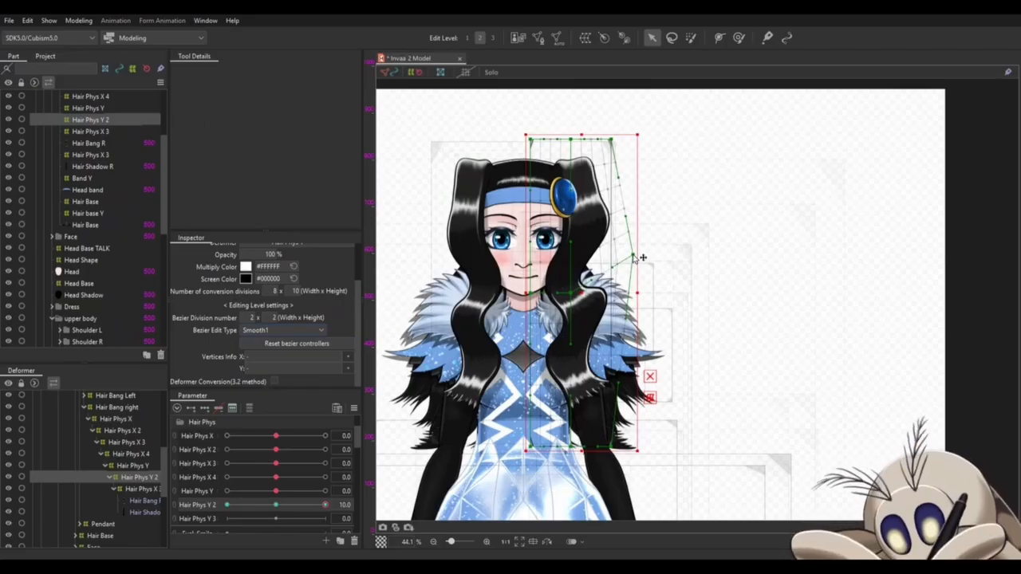
drag(637, 257, 633, 264)
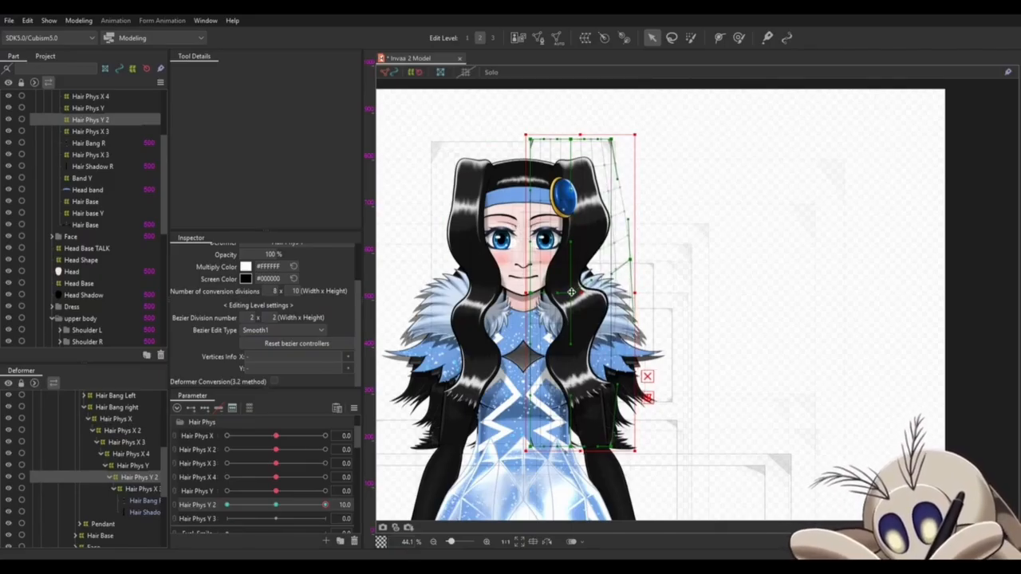
drag(571, 292, 572, 291)
key(ctrl+z)
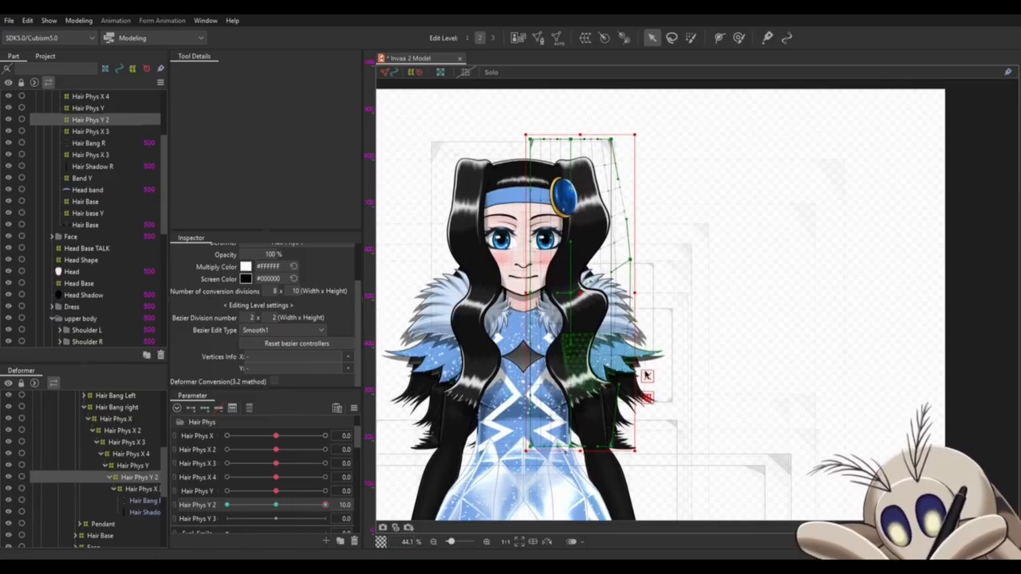
scroll(575, 278, up, 5)
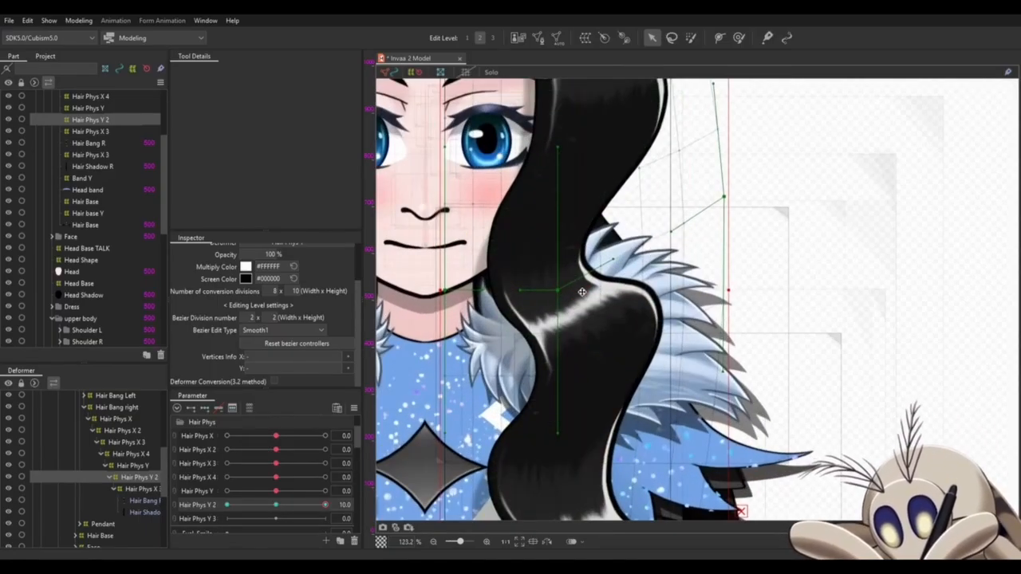
drag(583, 292, 579, 284)
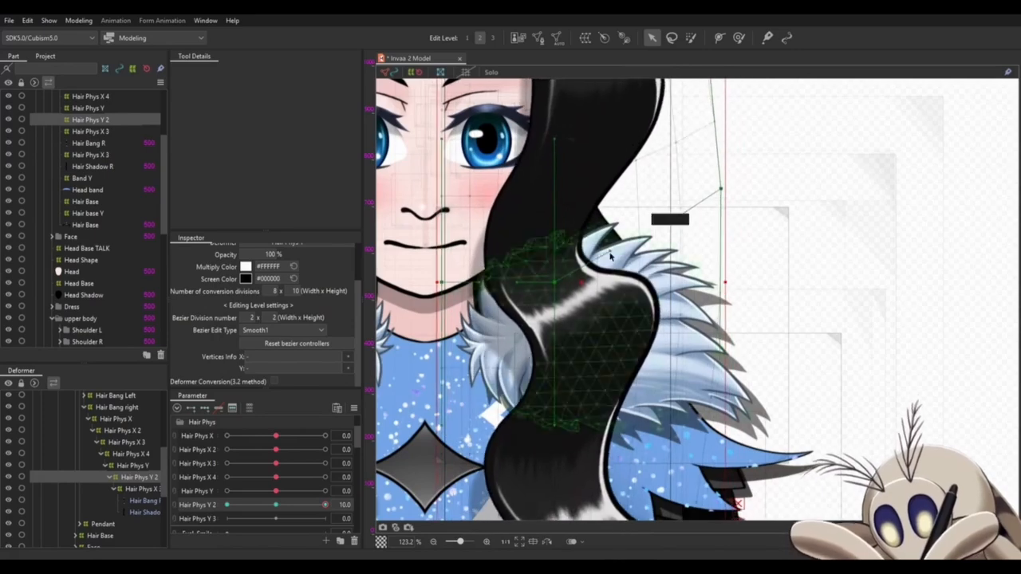
key(ctrl+z)
key(Up)
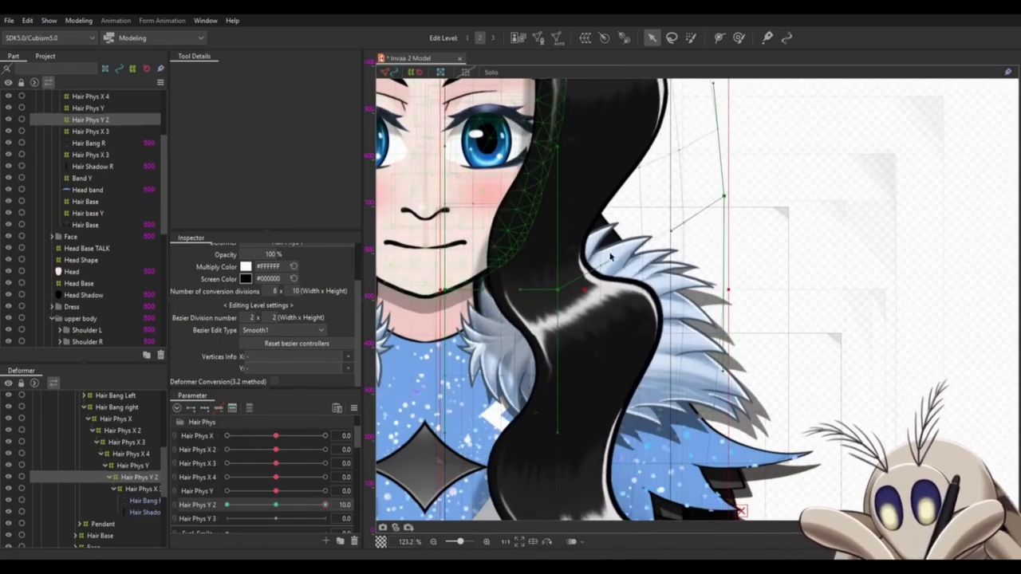
At Hair Phys Y 2 10, raise the warp's central Bezier control point slightly to lift the bang's middle wave.
drag(583, 302, 546, 231)
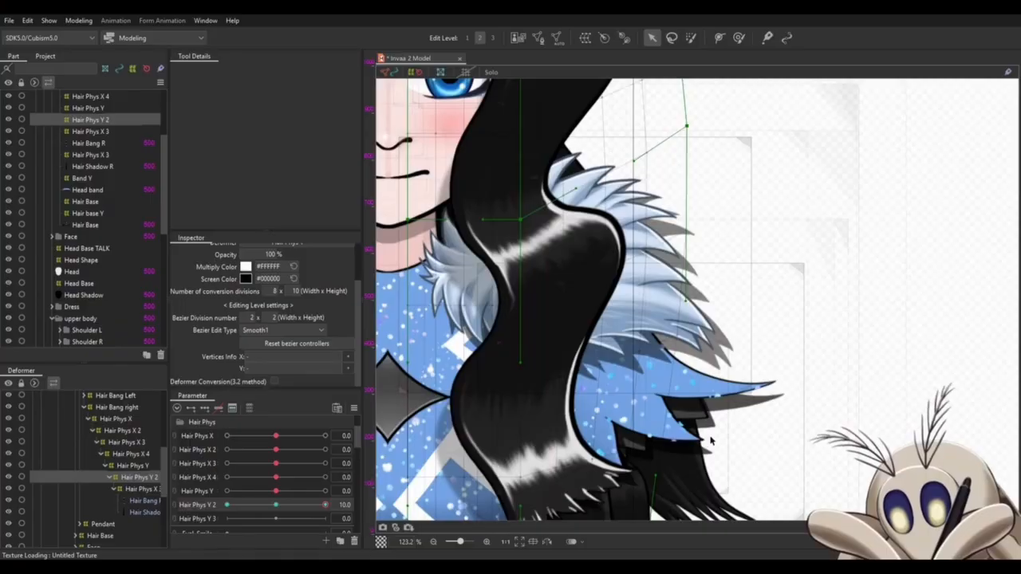
drag(556, 280, 623, 425)
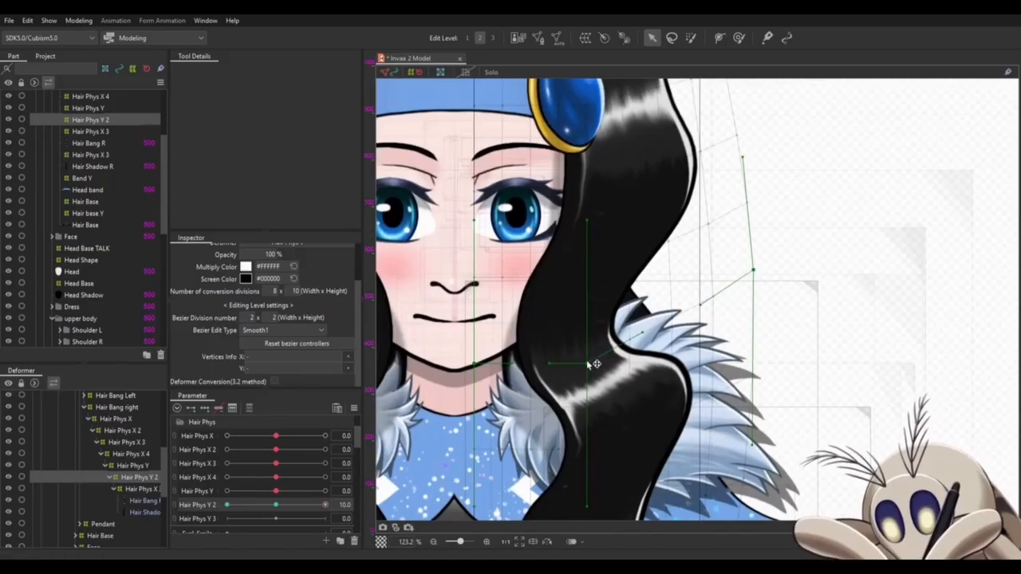
drag(595, 364, 587, 338)
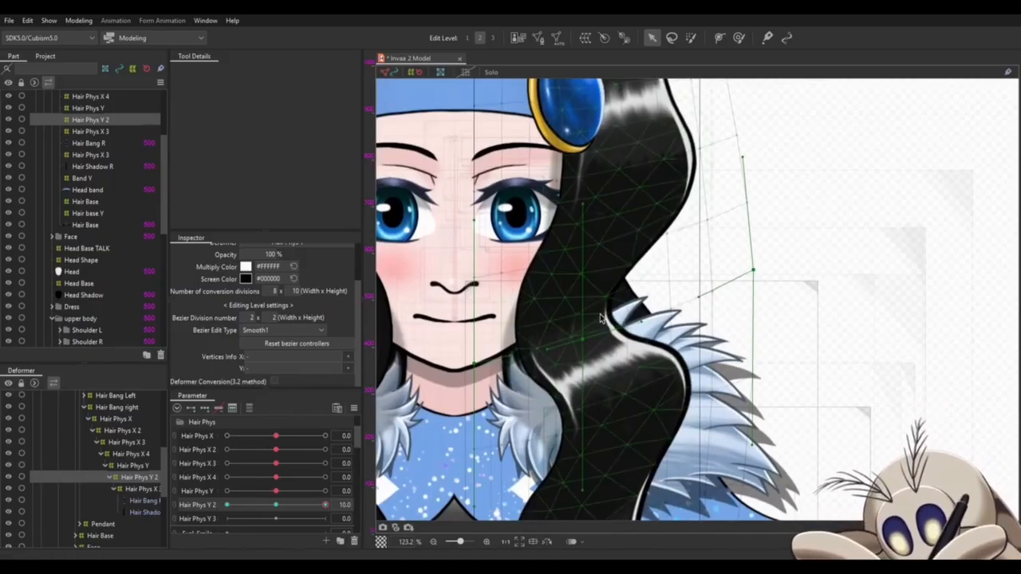
drag(729, 276, 687, 325)
drag(543, 386, 543, 383)
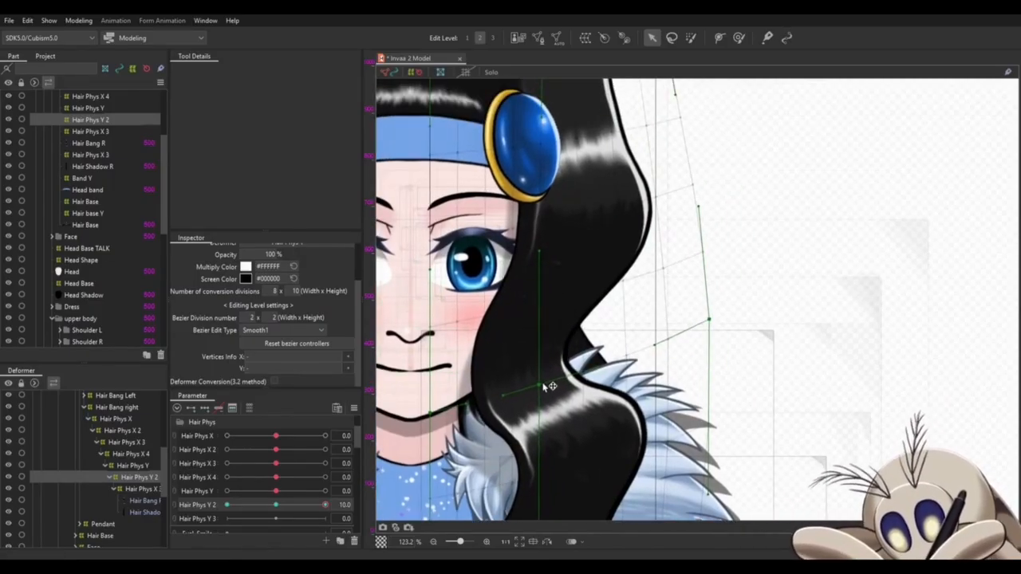
At Hair Phys Y 2 10, move the lower outer corner of the warp outward and up and fine-tune its bottom control points.
scroll(725, 252, down, 5)
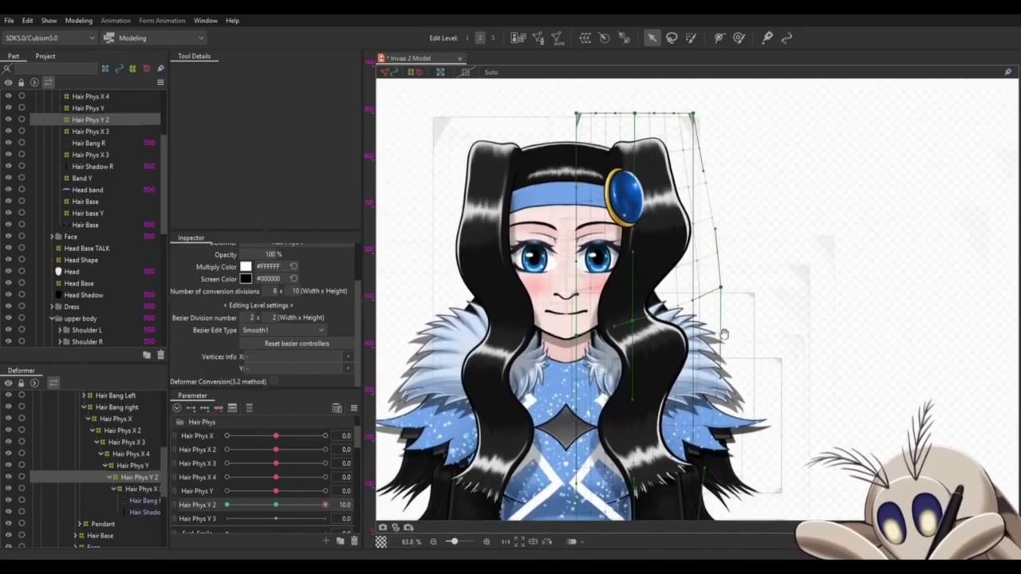
drag(724, 335, 695, 245)
drag(665, 468, 707, 402)
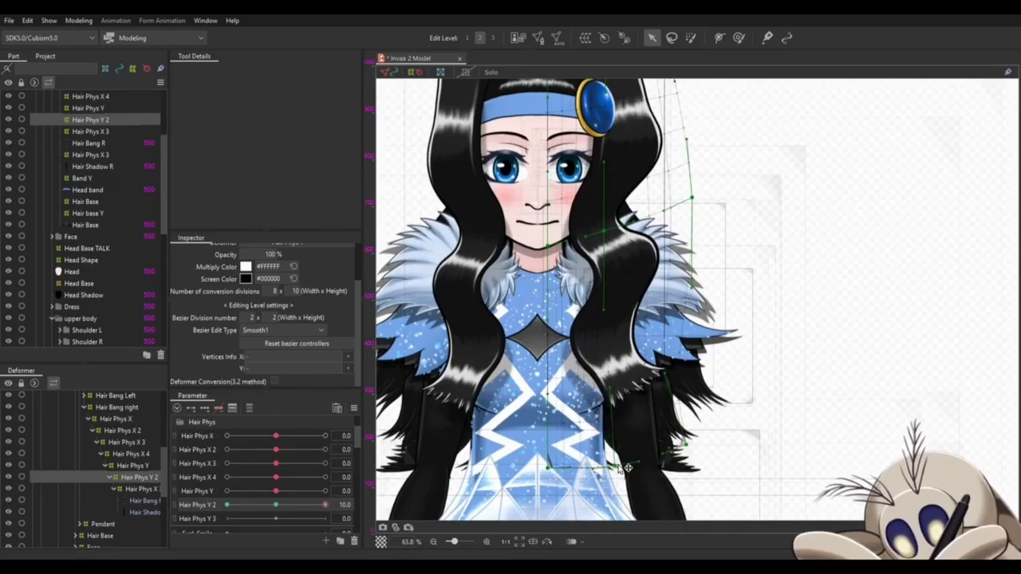
drag(550, 469, 552, 471)
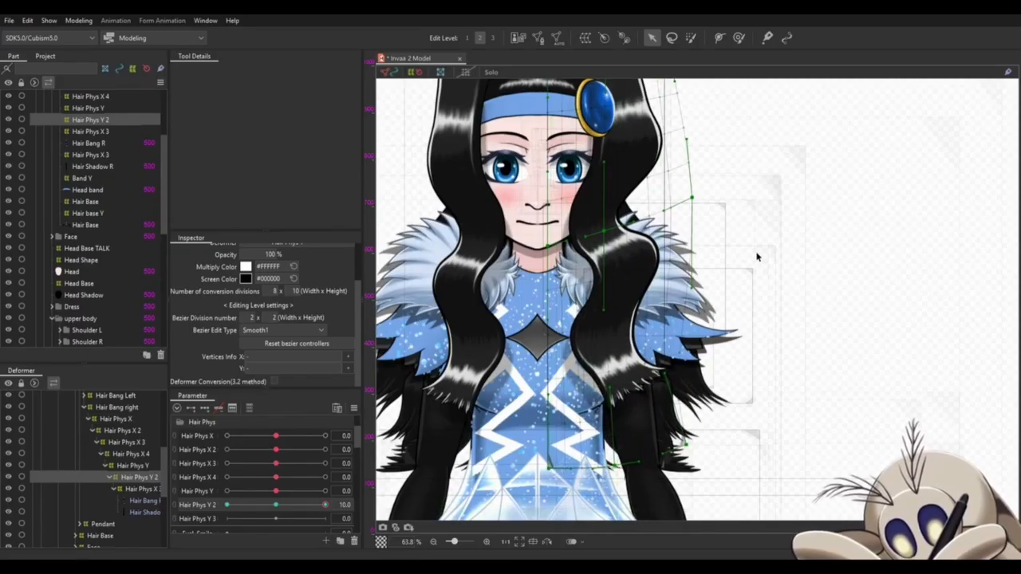
drag(750, 273, 722, 337)
scroll(724, 327, down, 2)
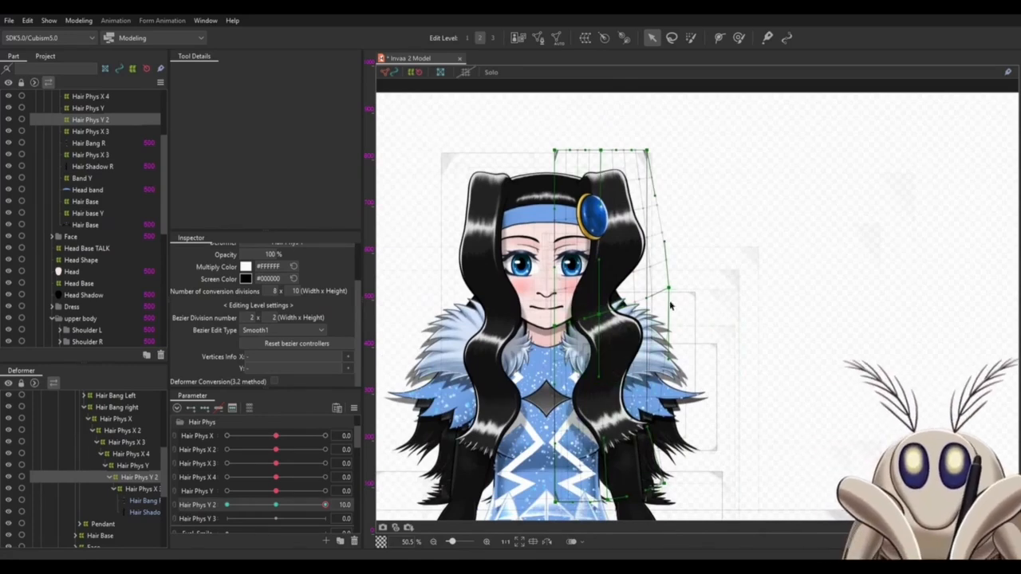
Test Hair Phys Y 2 together with Hair Phys Y, and move the warp's outer middle control point slightly inward at Hair Phys Y 2 10.
drag(325, 504, 353, 490)
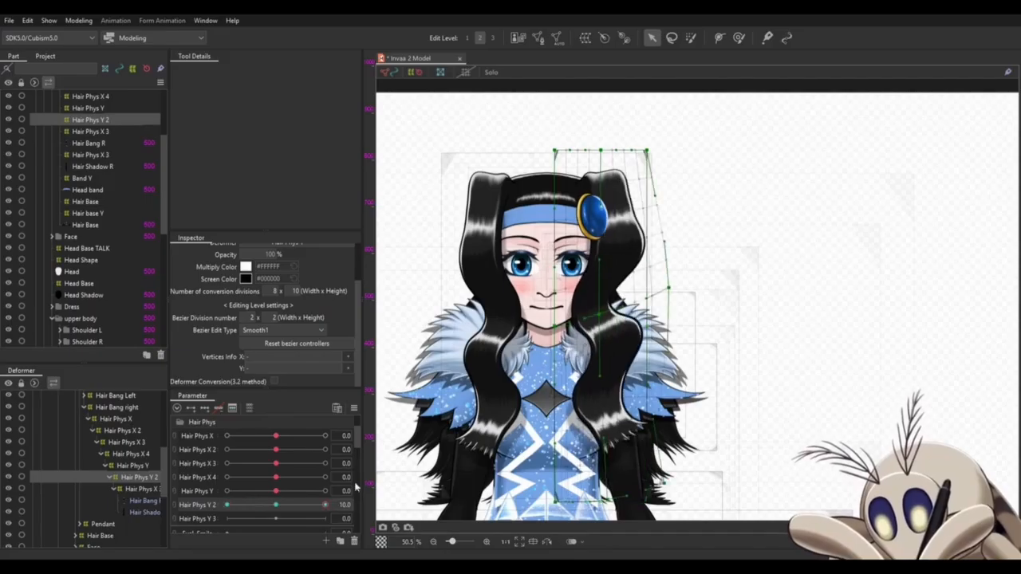
drag(278, 492, 347, 486)
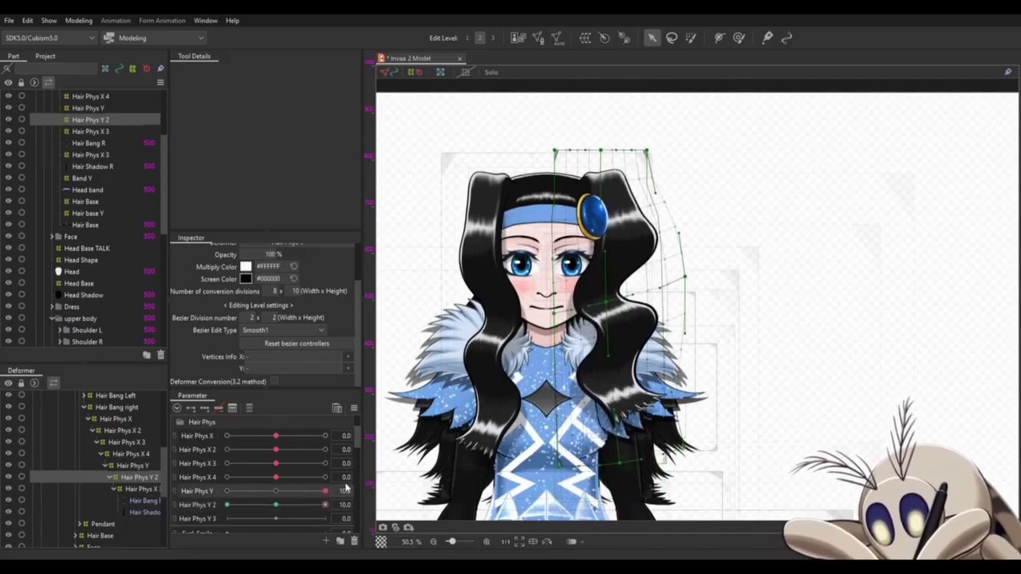
click(276, 492)
drag(669, 288, 661, 293)
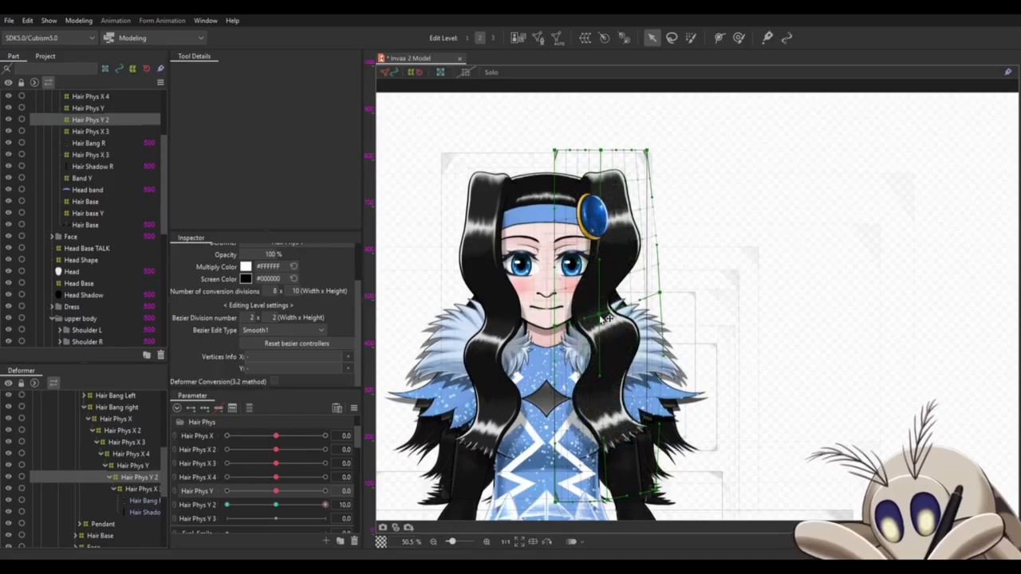
drag(276, 491, 348, 490)
click(276, 491)
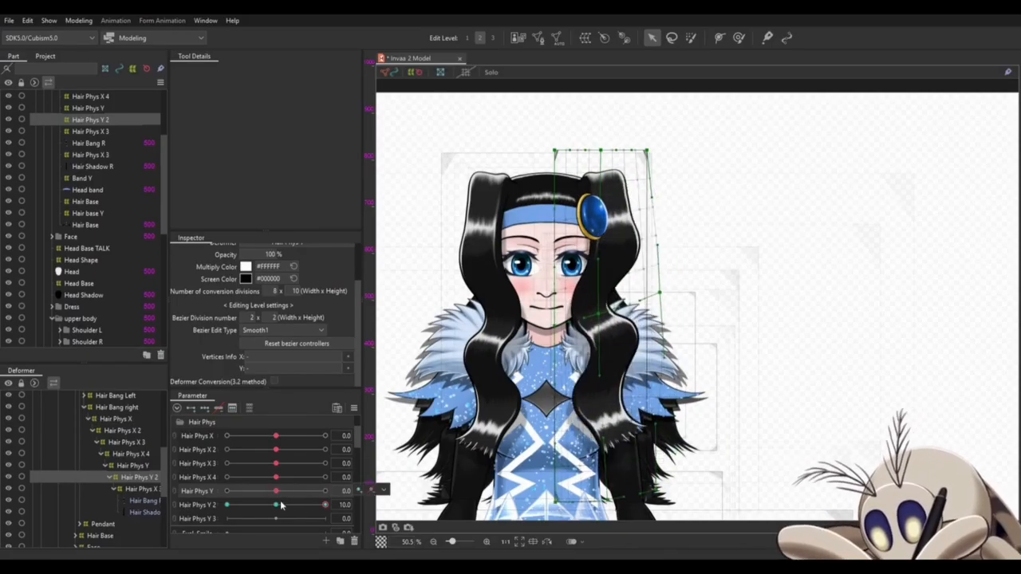
At Hair Phys Y 2 -10, pull the warp's middle, bottom and outer control points inward and down, then check the motion and return to 0.
click(277, 505)
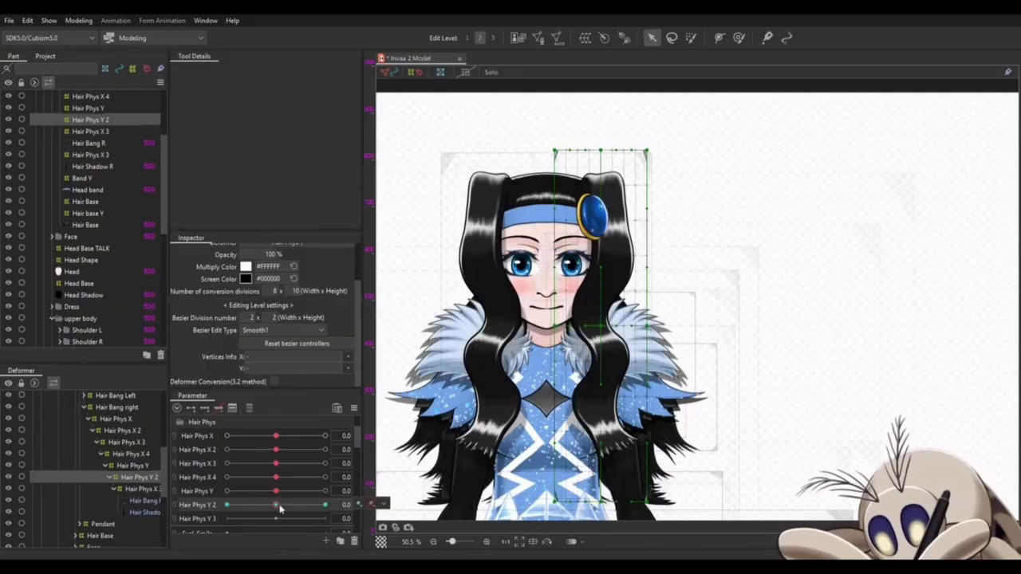
drag(705, 351, 695, 276)
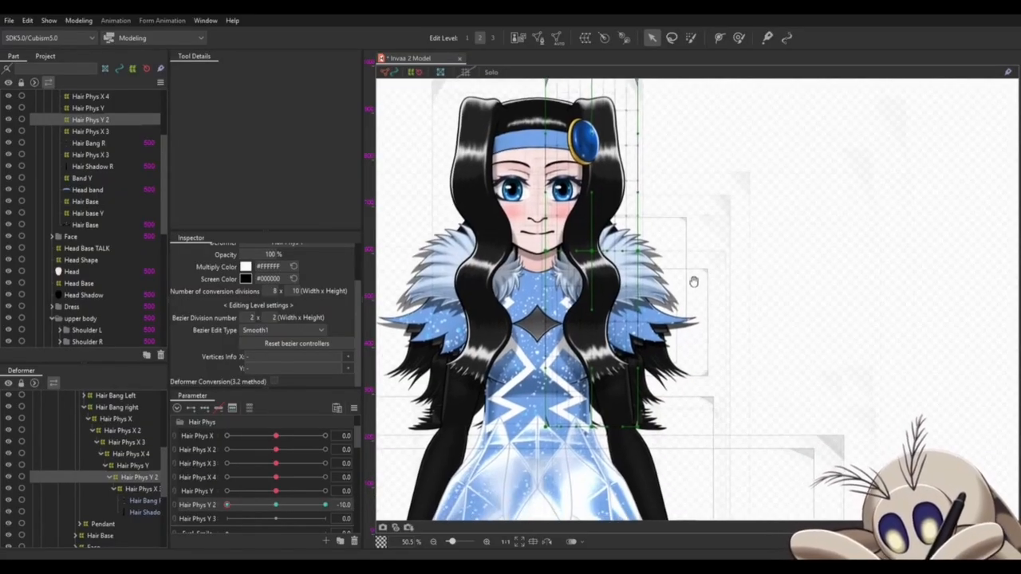
drag(591, 426, 588, 437)
drag(637, 251, 589, 255)
drag(638, 427, 632, 435)
drag(609, 107, 576, 216)
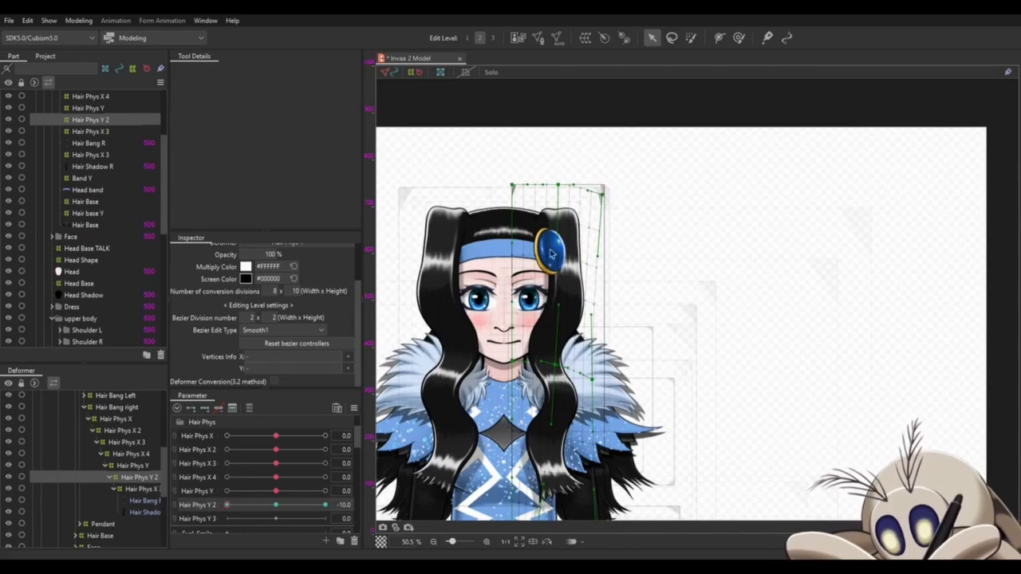
drag(226, 504, 372, 490)
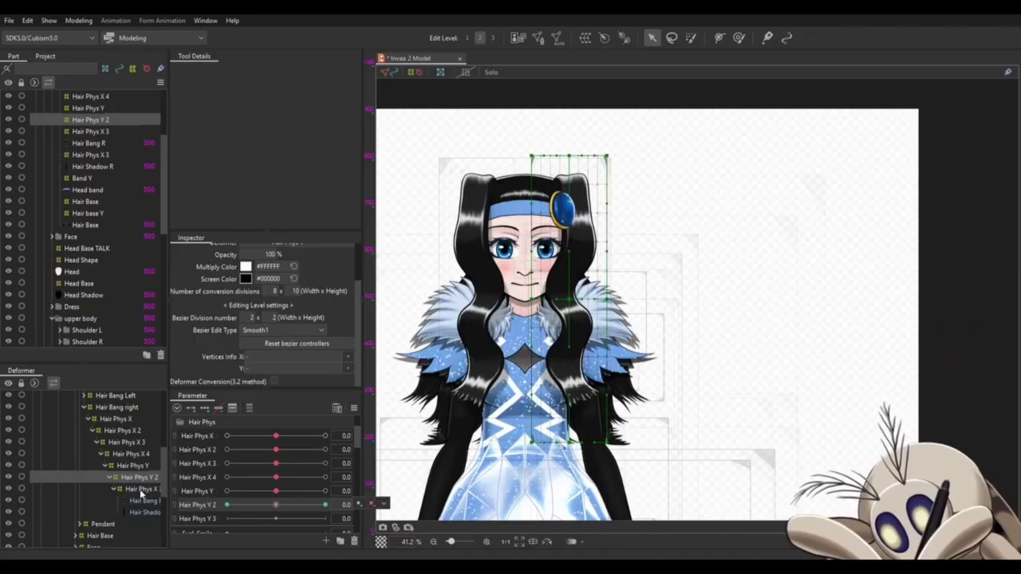
Key the warp nested under Hair Phys Y 2 to Hair Phys Y 3 and shape its outer edge at the parameter's positive end.
click(141, 490)
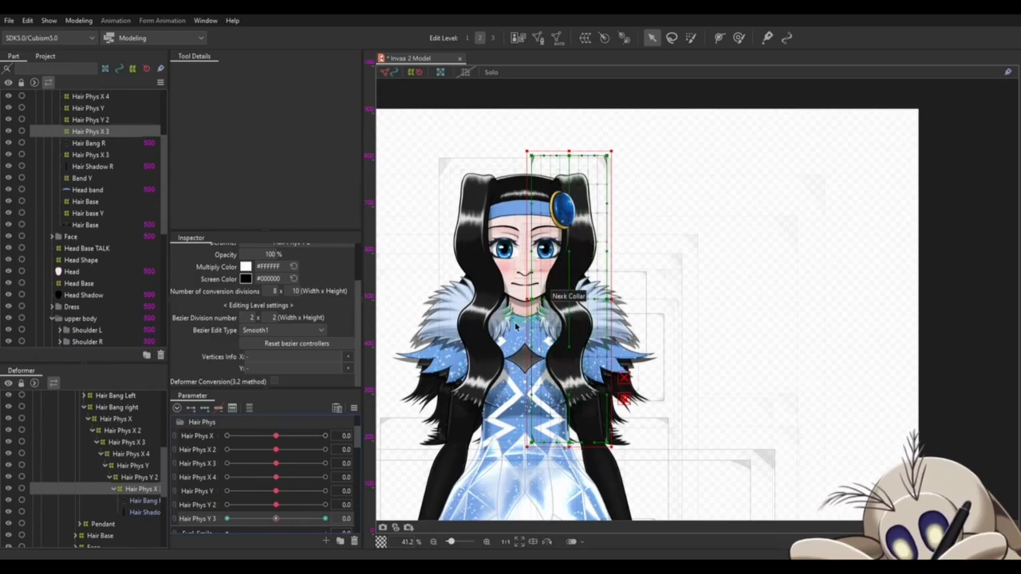
drag(627, 346, 630, 346)
scroll(605, 308, up, 5)
drag(606, 308, 634, 159)
drag(276, 518, 483, 510)
scroll(483, 510, down, 5)
At the negative end of Hair Phys Y 3, adjust the warp's control points and test the resulting motion.
drag(326, 519, 227, 519)
scroll(650, 108, up, 8)
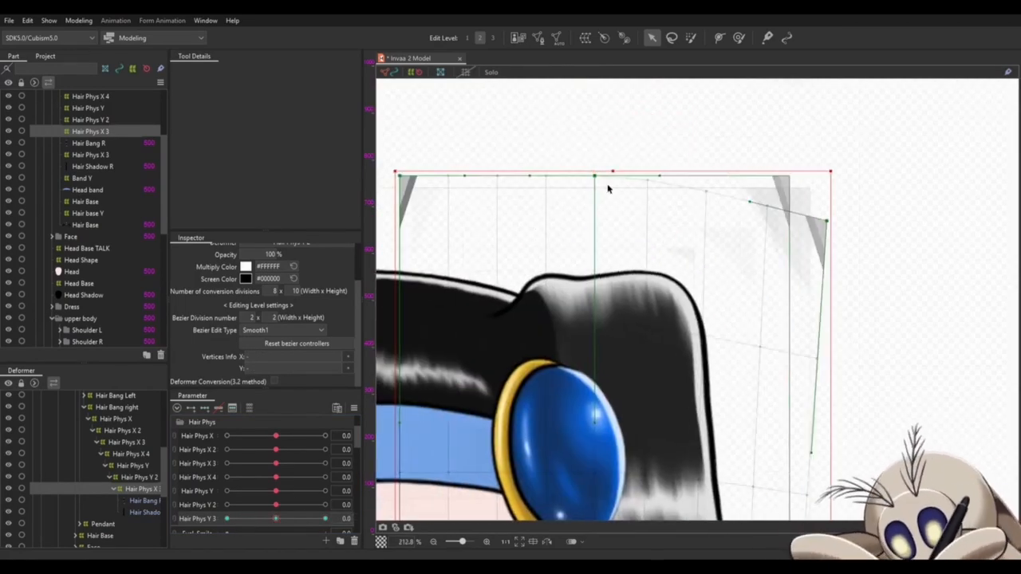
scroll(608, 189, down, 6)
scroll(689, 96, up, 6)
drag(684, 206, 688, 206)
mouse_move(408, 206)
mouse_down()
mouse_move(426, 192)
mouse_move(413, 204)
mouse_up()
drag(688, 206, 702, 178)
drag(546, 207, 556, 209)
scroll(665, 134, down, 6)
drag(276, 519, 236, 531)
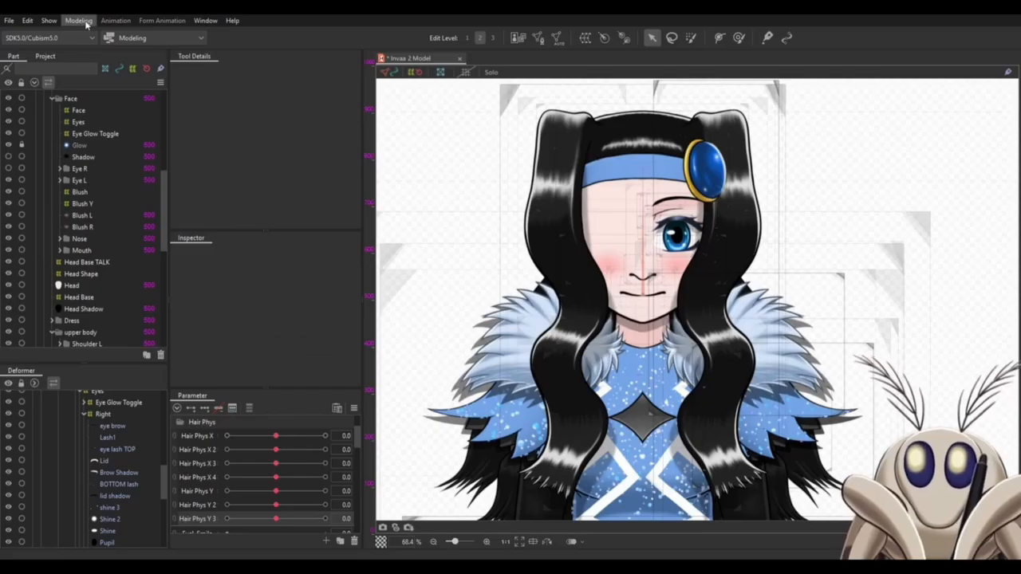
Open the model's Physics Settings and try the model's existing motion in the preview.
click(79, 20)
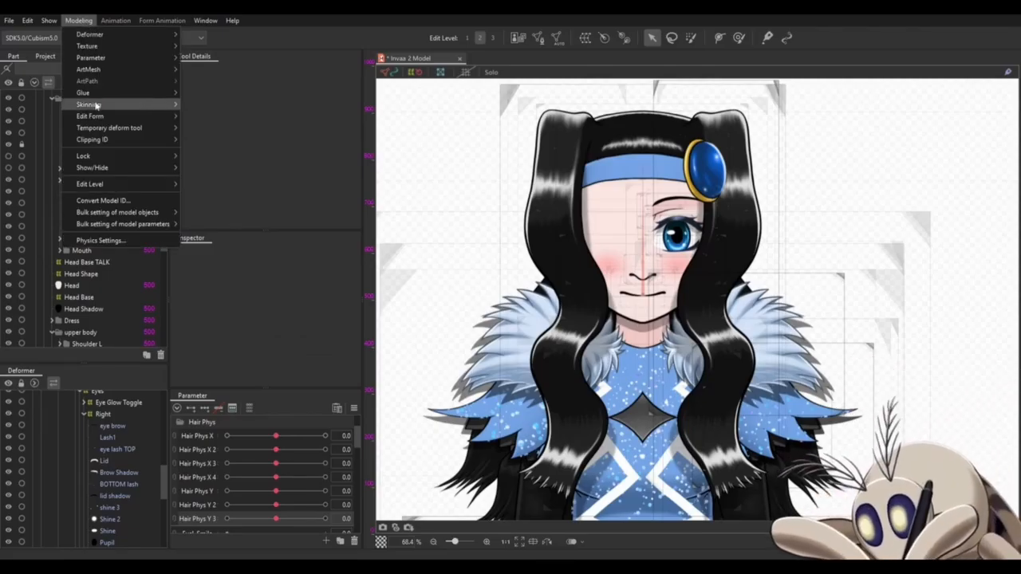
mouse_move(100, 185)
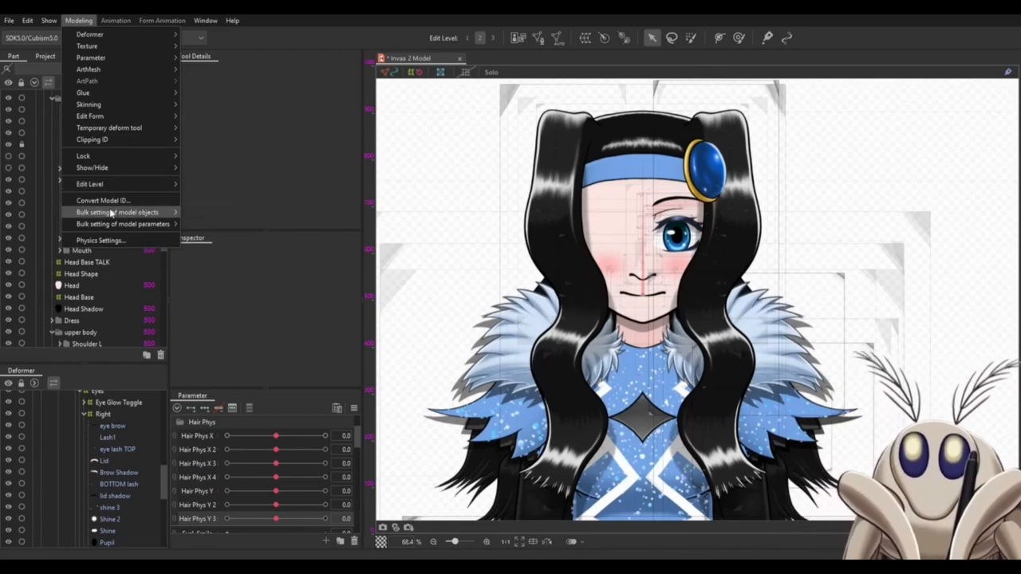
mouse_move(115, 225)
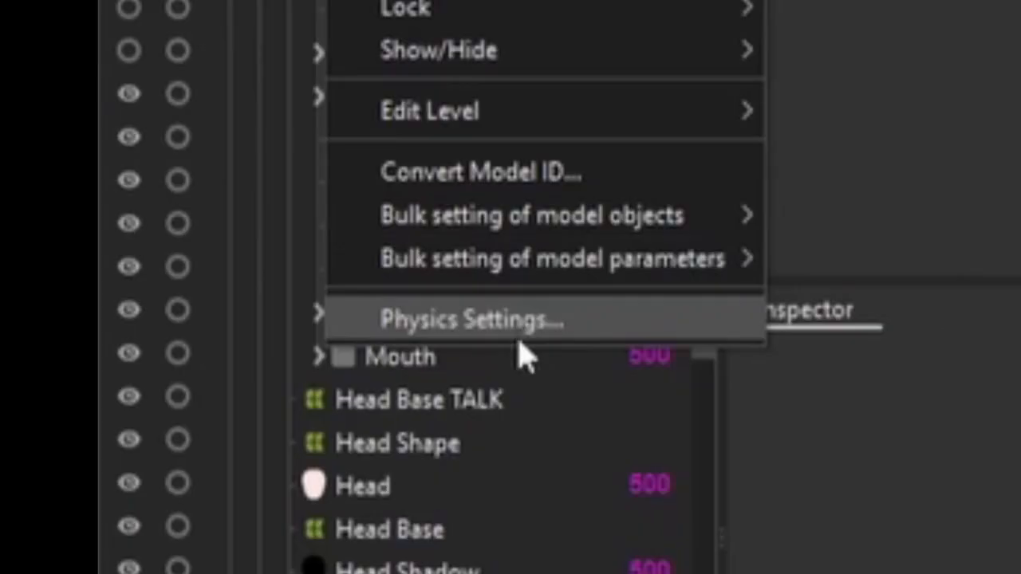
click(517, 336)
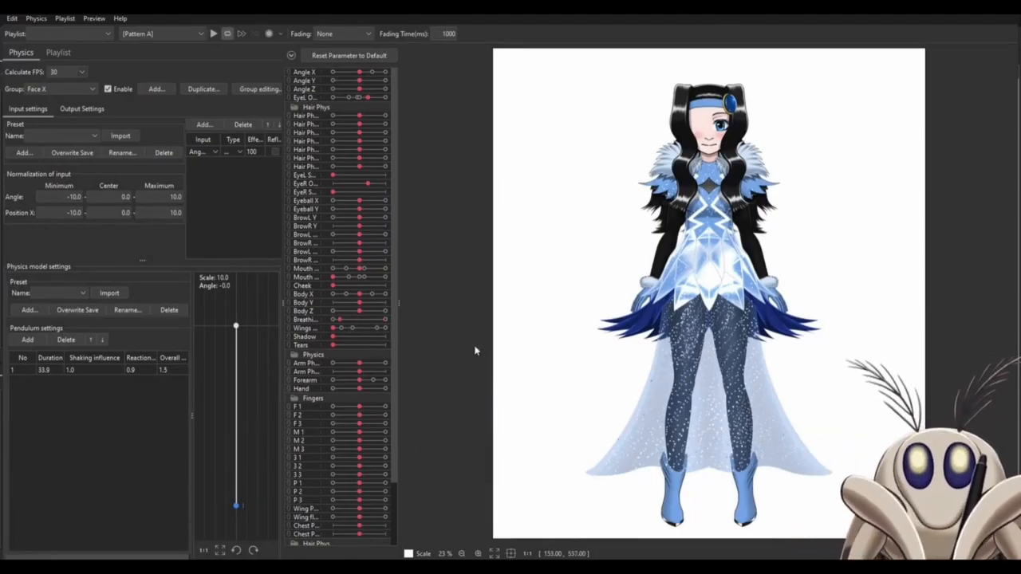
drag(624, 177, 847, 175)
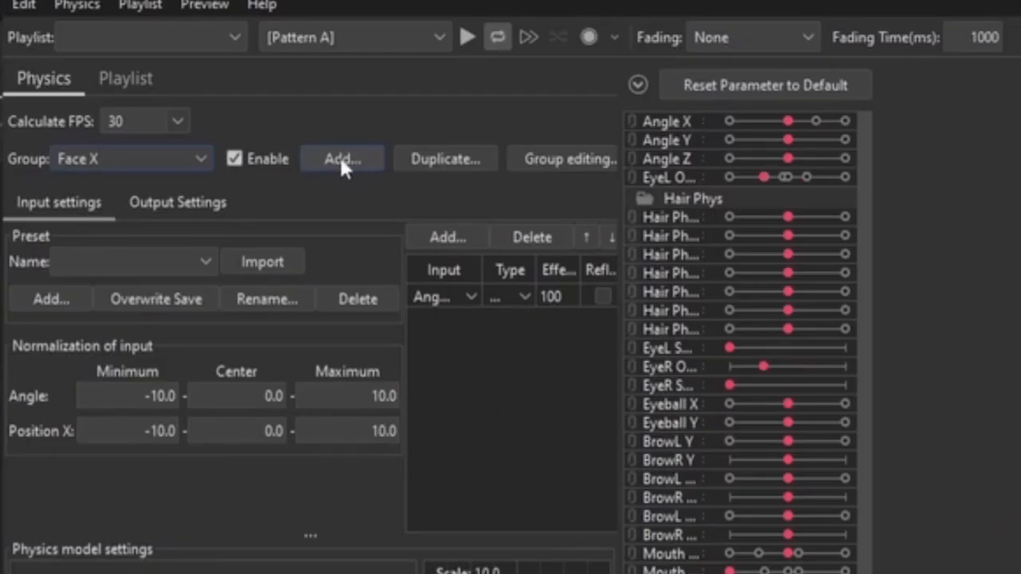
Add a new physics group named Hair Phys X.
click(339, 157)
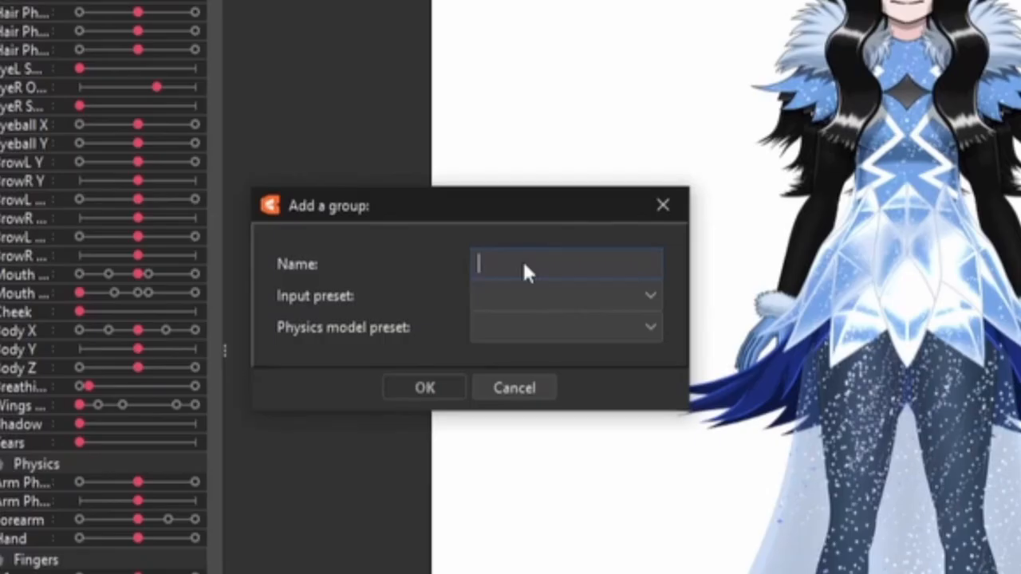
text(Hai)
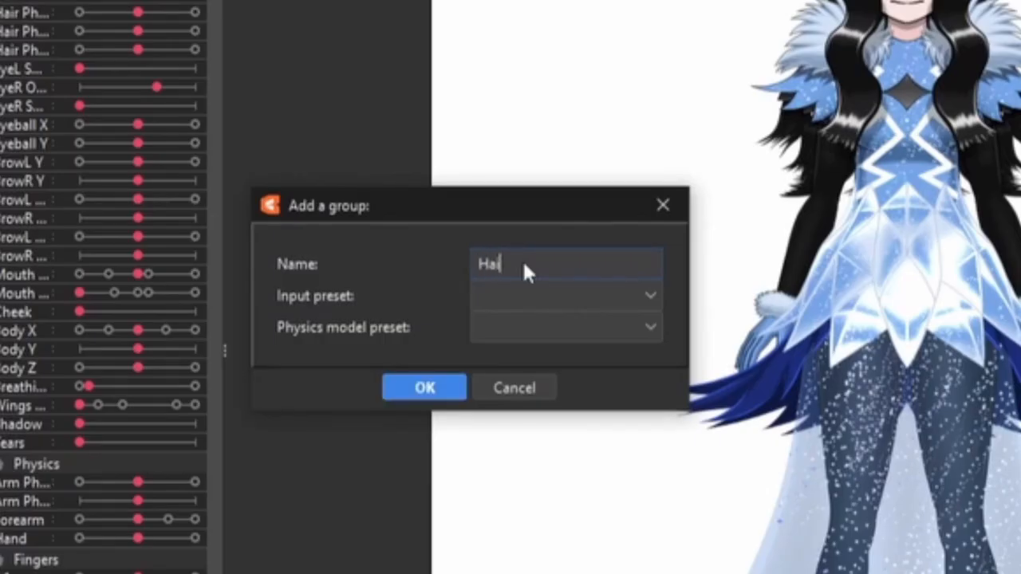
text(r Phys X)
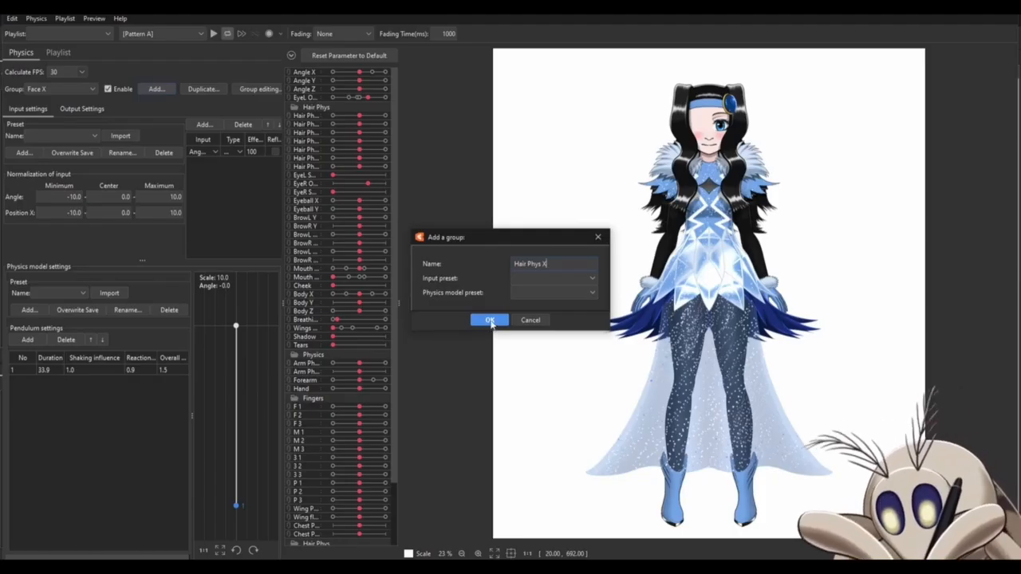
click(489, 320)
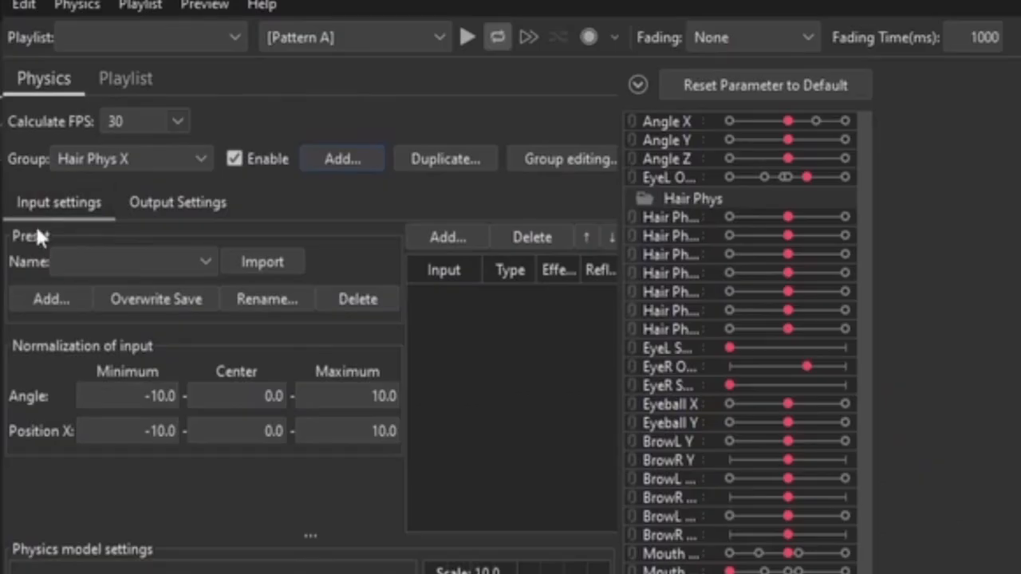
Add Angle X, Angle Z, Body X and Body Z as input parameters of the Hair Phys X group without an input preset.
click(163, 268)
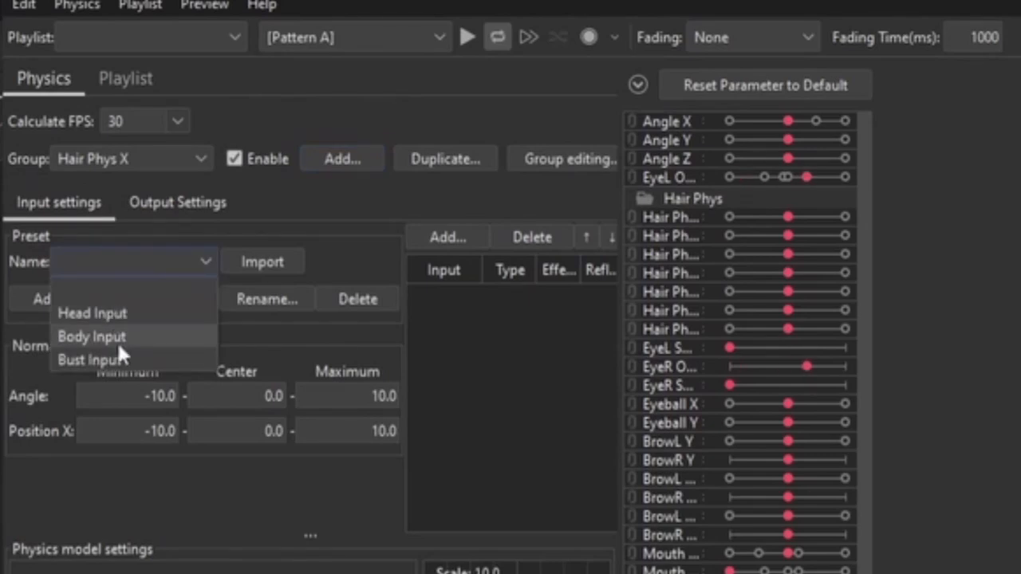
click(125, 480)
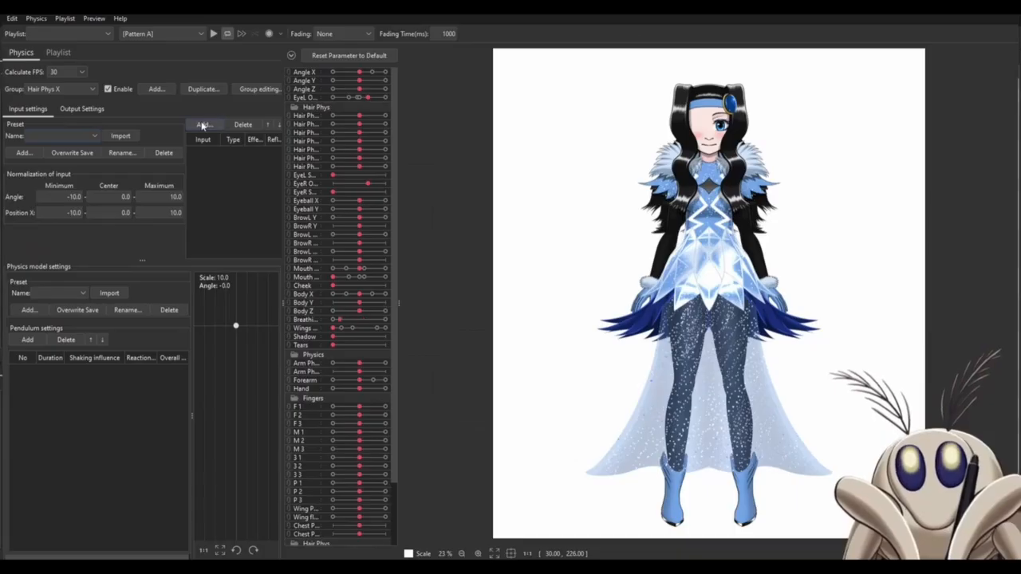
click(442, 237)
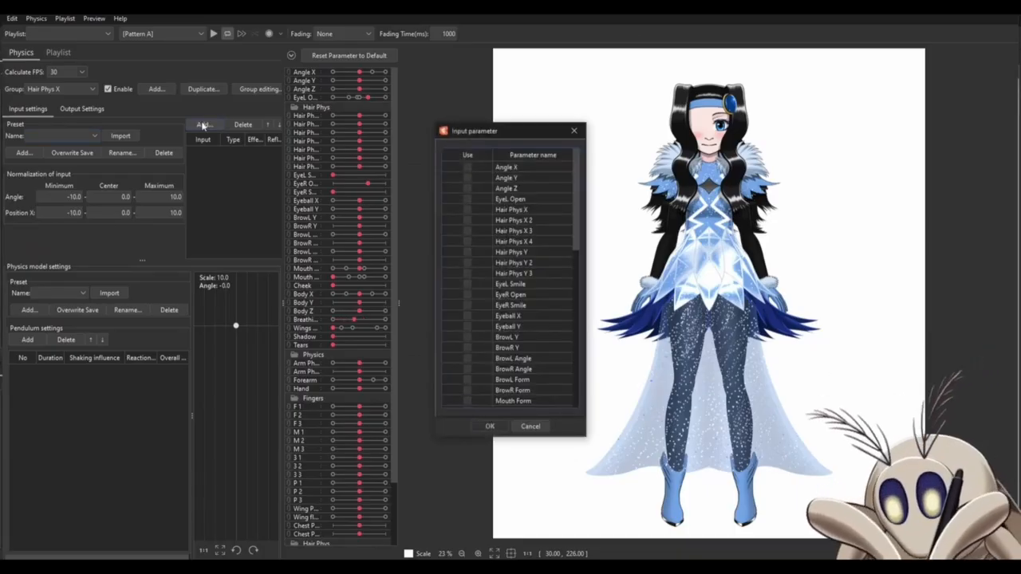
scroll(520, 323, down, 15)
scroll(522, 327, up, 14)
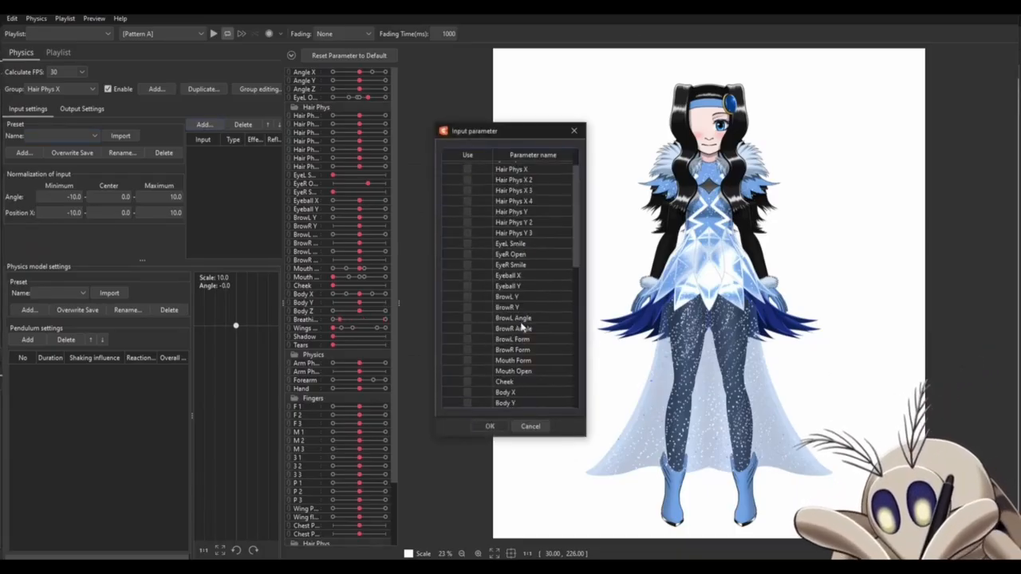
scroll(522, 327, up, 2)
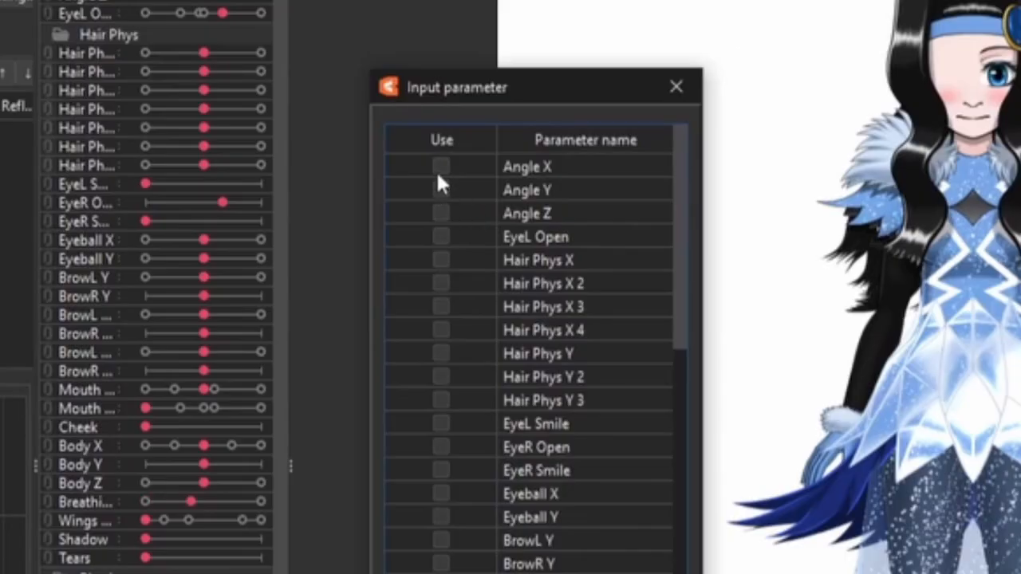
click(439, 166)
click(439, 213)
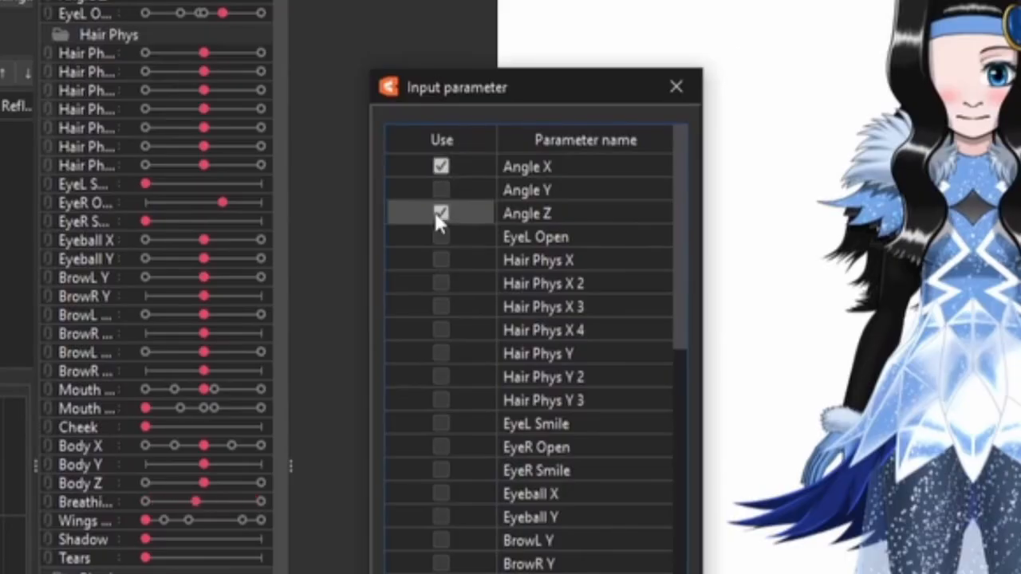
scroll(435, 224, down, 3)
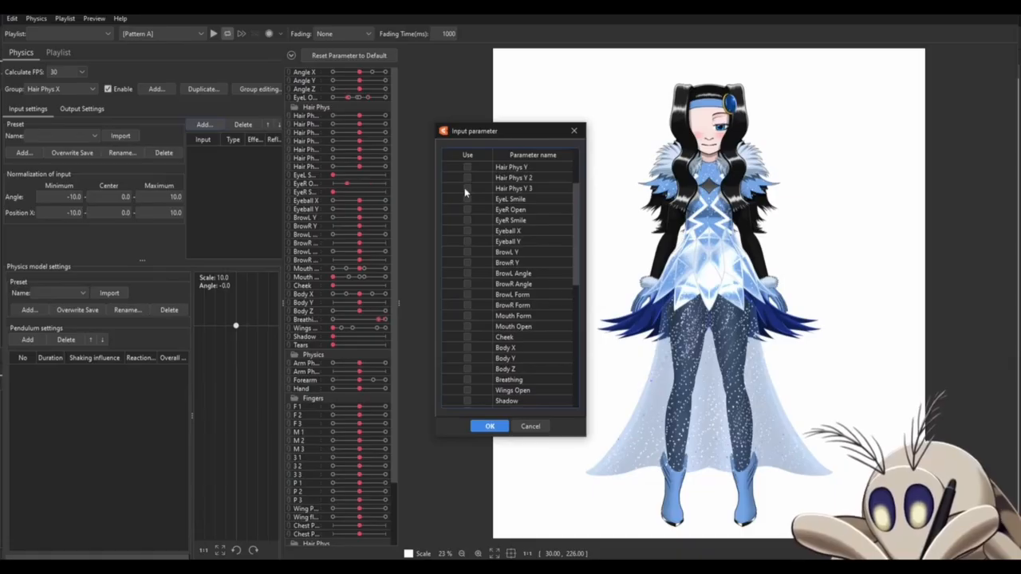
scroll(497, 319, down, 2)
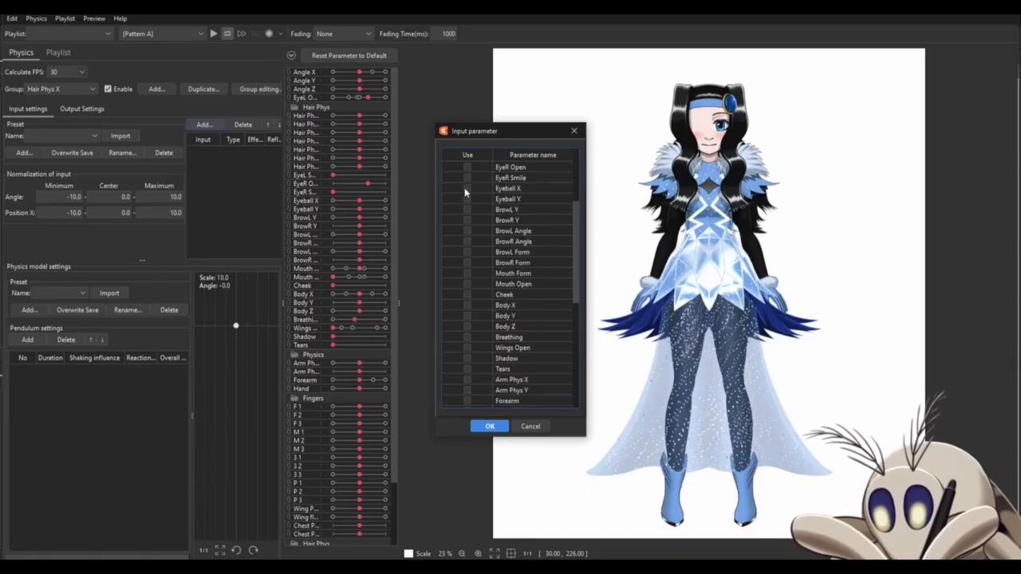
click(467, 306)
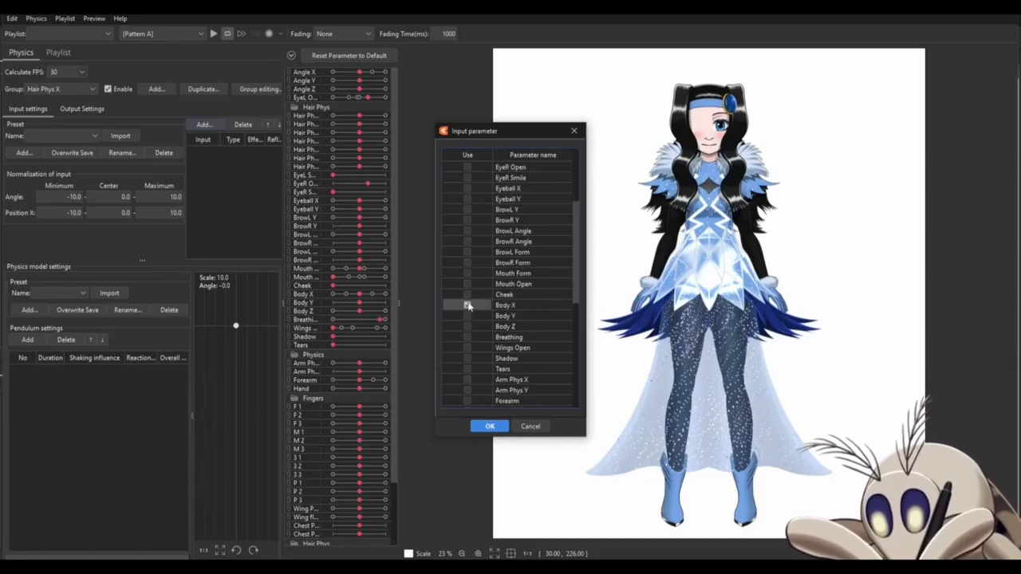
click(488, 426)
Set the input influence to 70 for Angle X, 60 for Angle Z, 30 for Body X and 40 for Body Z.
drag(223, 140, 228, 142)
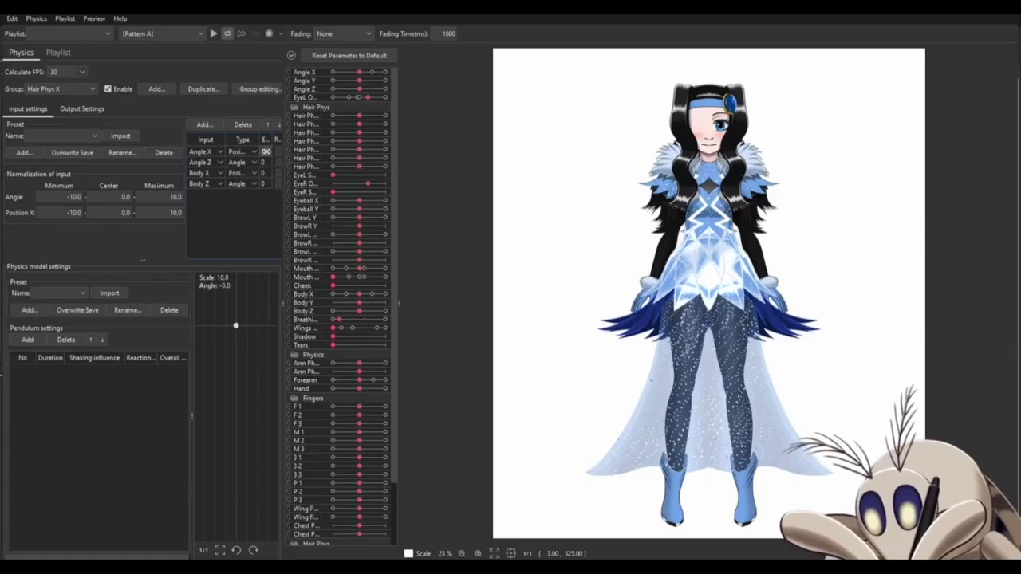
click(203, 173)
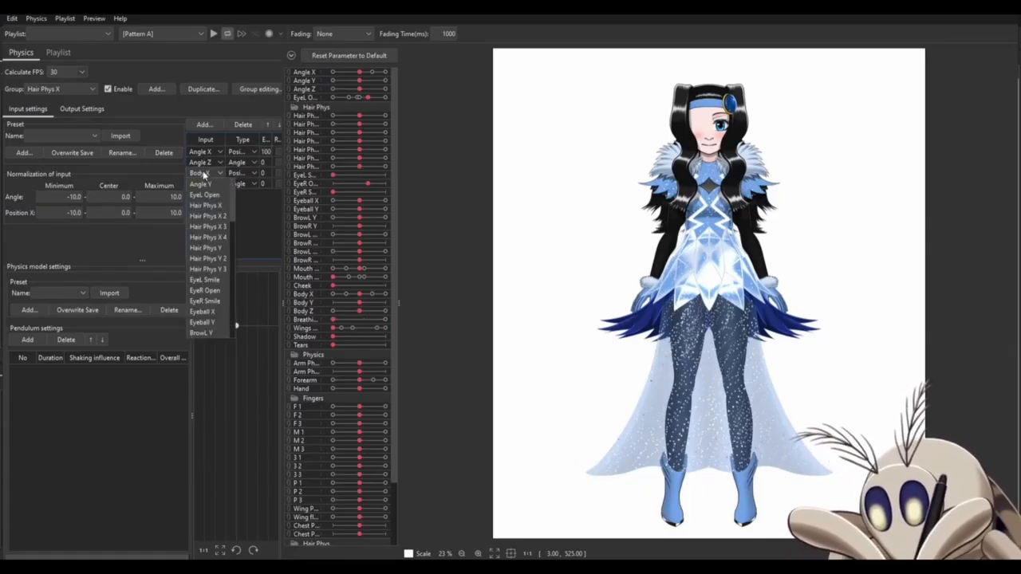
click(204, 173)
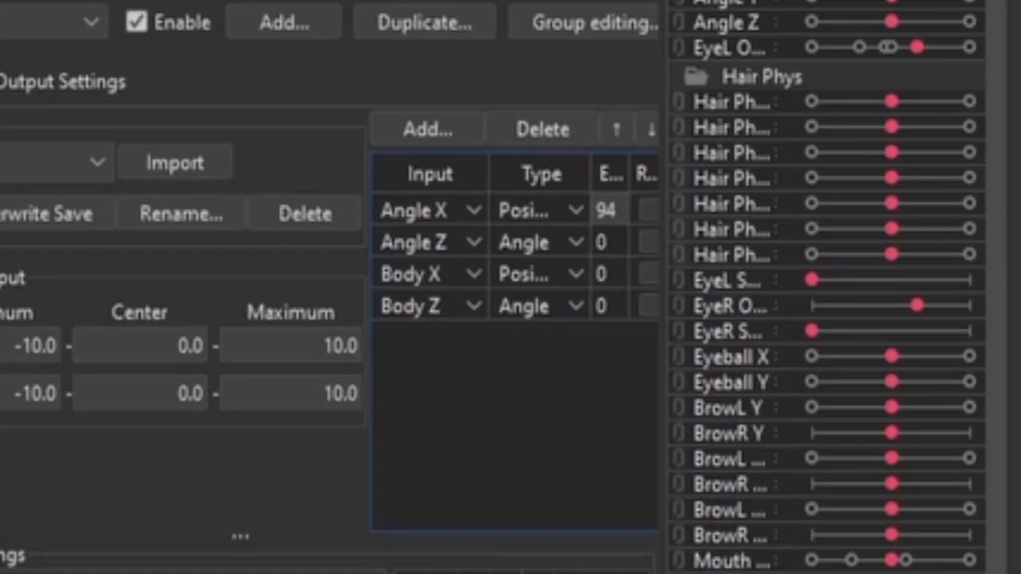
drag(606, 210, 596, 211)
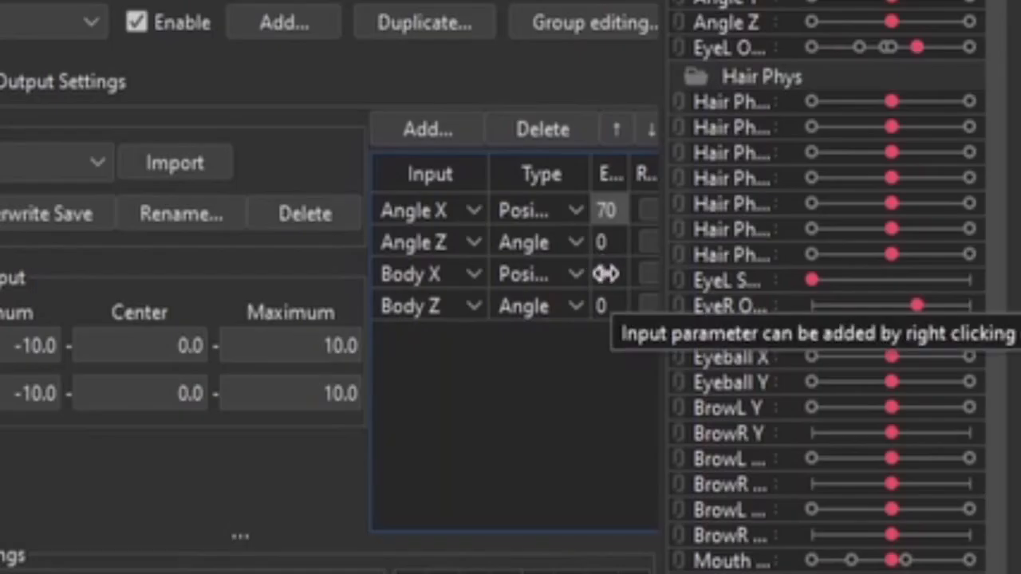
drag(602, 271, 650, 271)
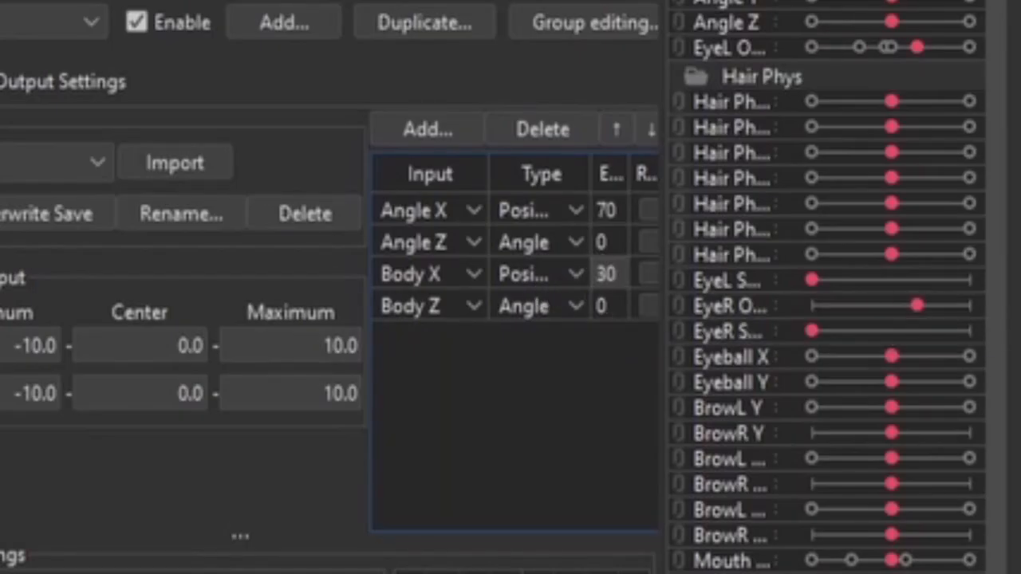
click(414, 248)
drag(599, 242, 695, 241)
drag(602, 305, 603, 305)
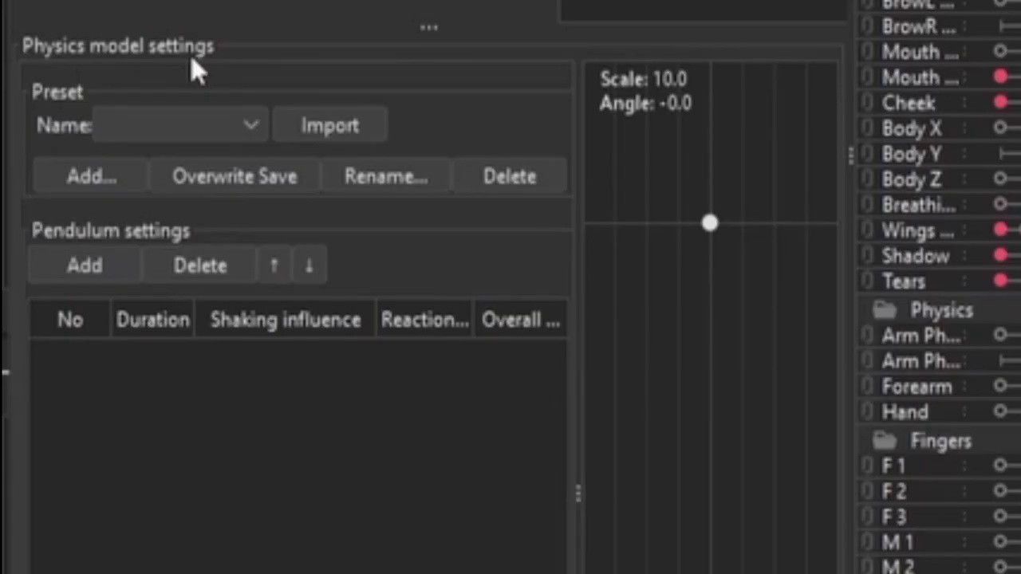
Import the Hair (Triple Pendulum) physics model preset into the Hair Phys X group.
click(250, 127)
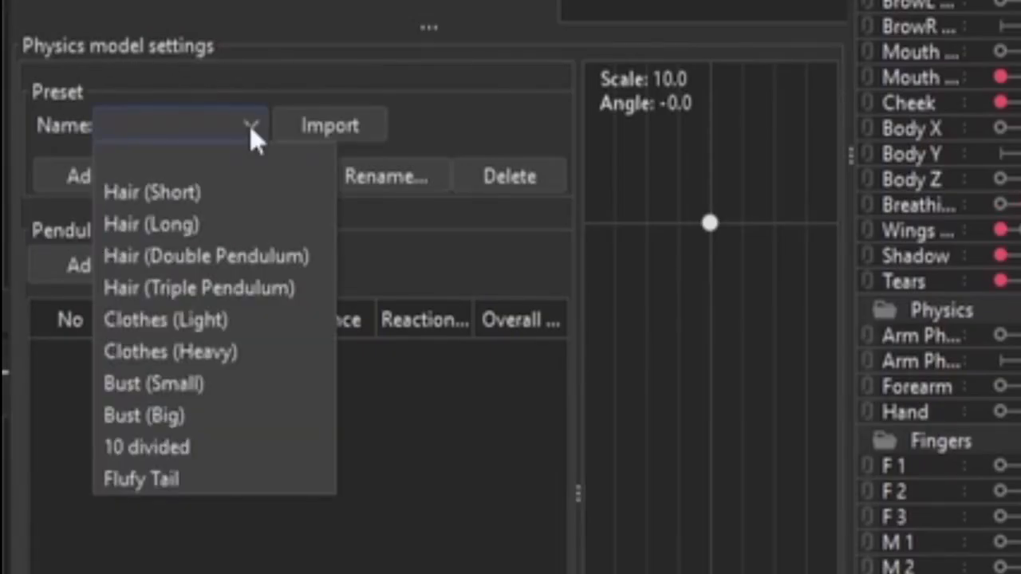
click(165, 287)
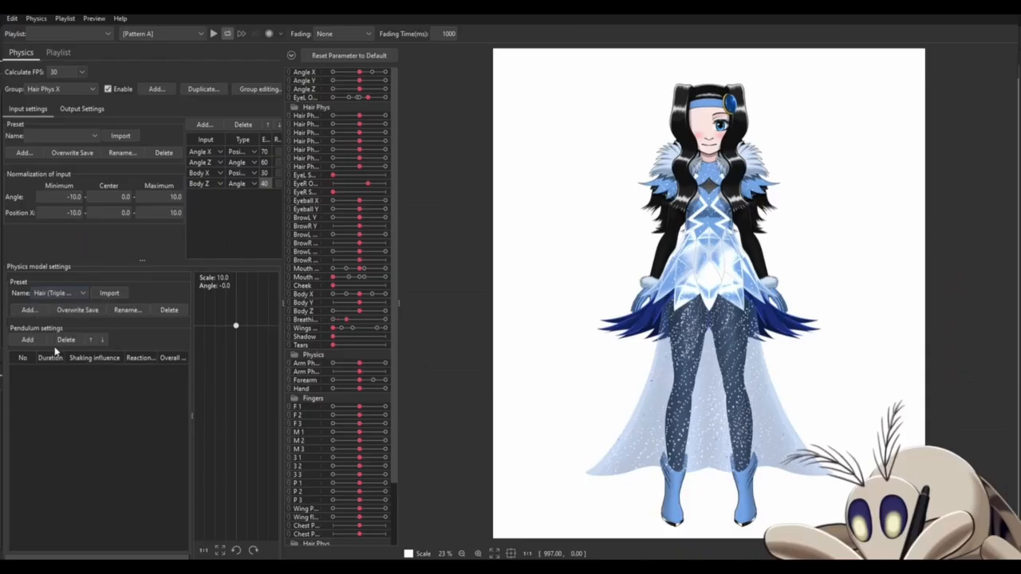
click(106, 294)
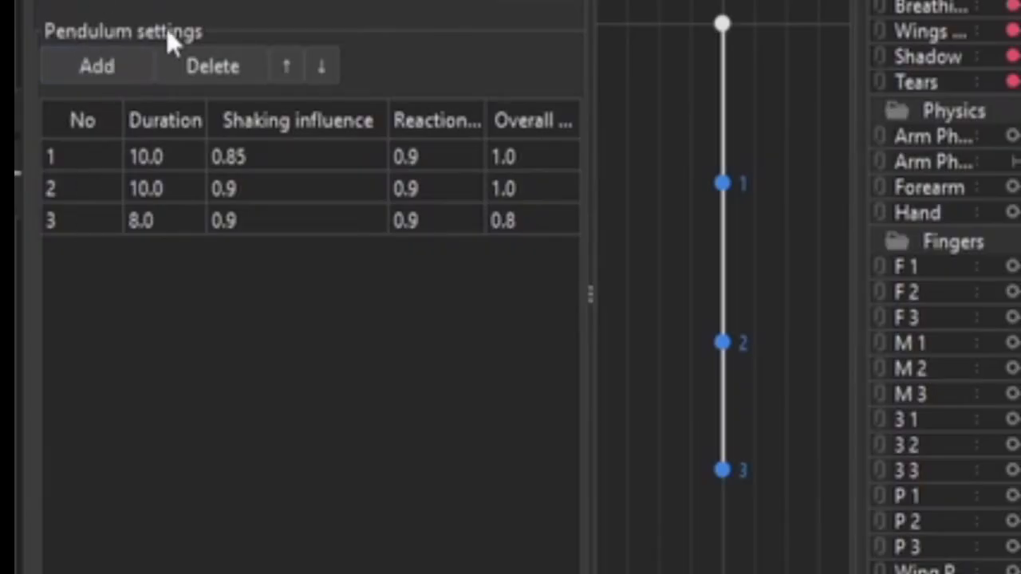
Add a fourth pendulum with duration 8.0, shaking influence 0.9, reaction 0.9 and overall acceleration 0.8, and test its swing in the preview.
click(101, 64)
double_click(147, 252)
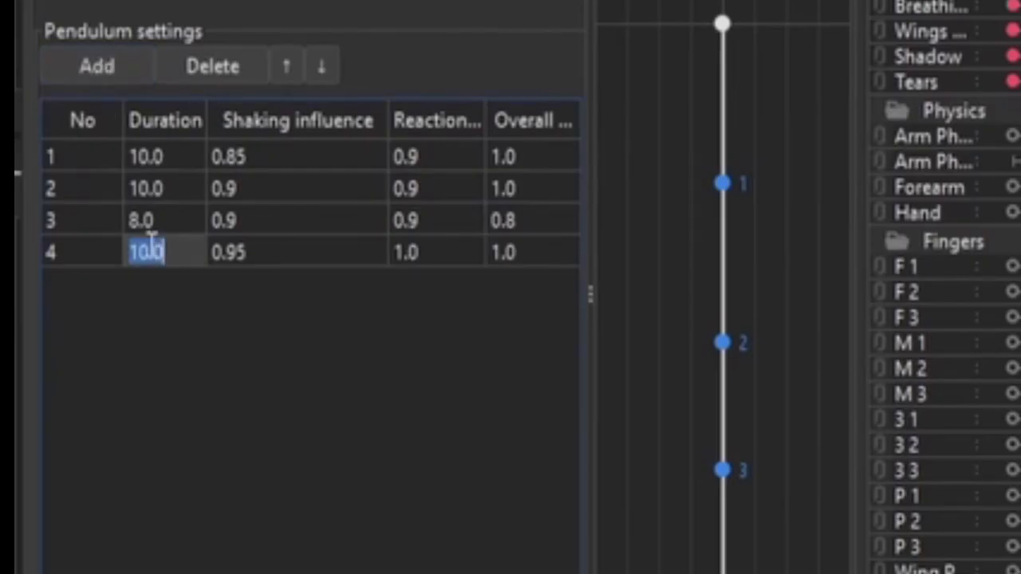
text(8.0	0.9	0.9	0.8)
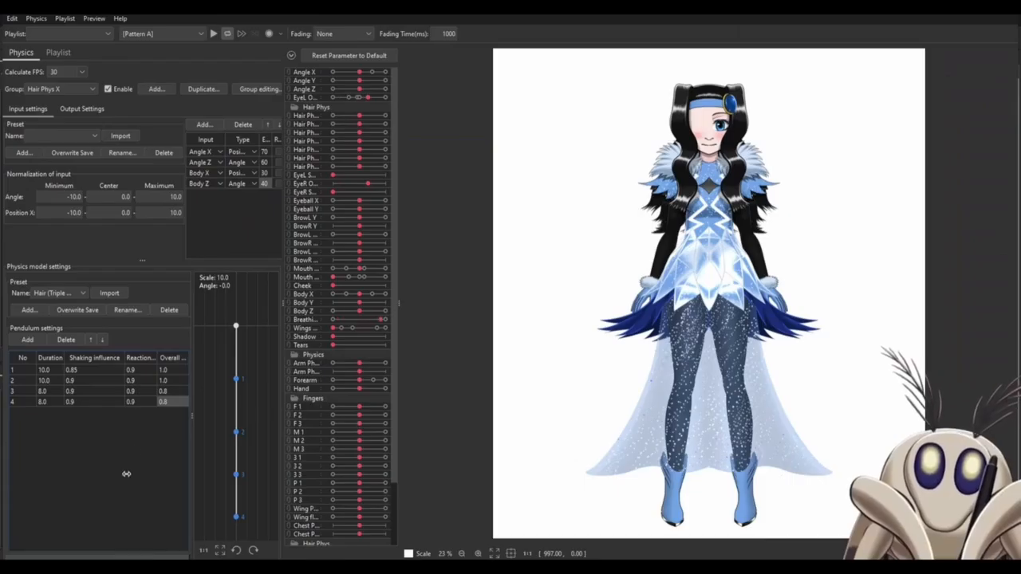
drag(568, 210, 422, 449)
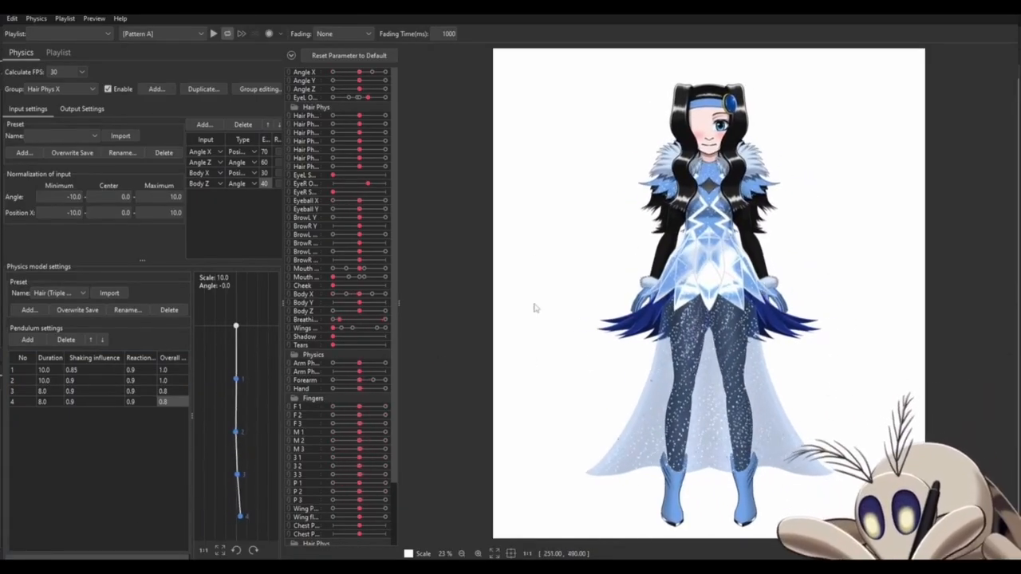
drag(533, 303, 523, 487)
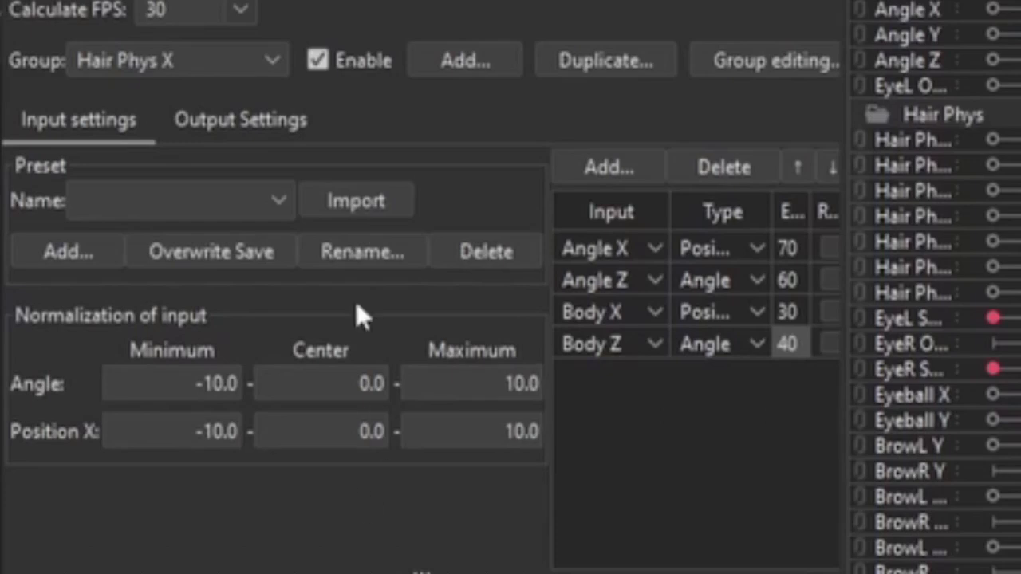
Add Hair Phys X, Hair Phys X 2, Hair Phys X 3 and Hair Phys X 4 as output parameters of the Hair Phys X group.
click(274, 128)
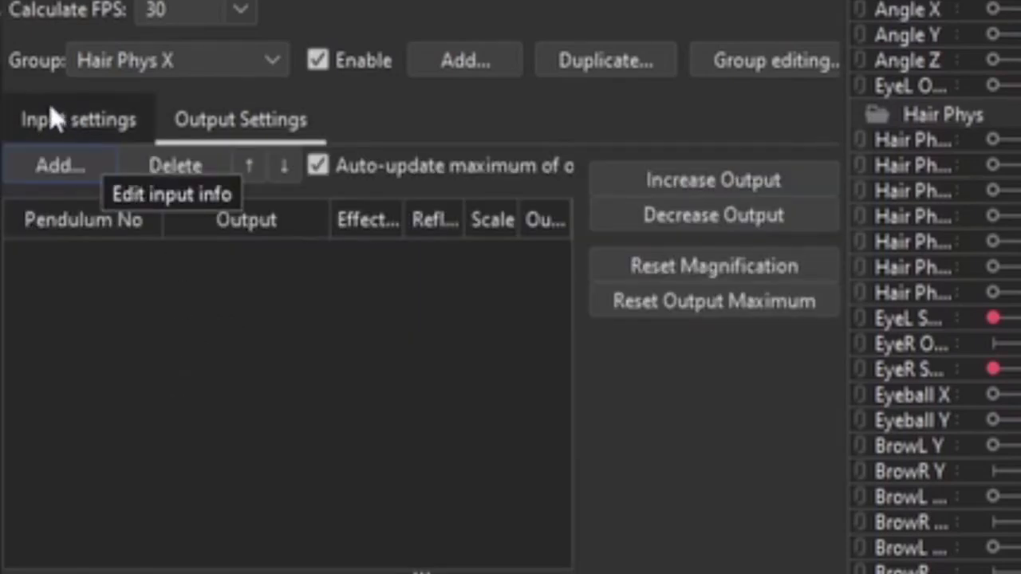
click(60, 169)
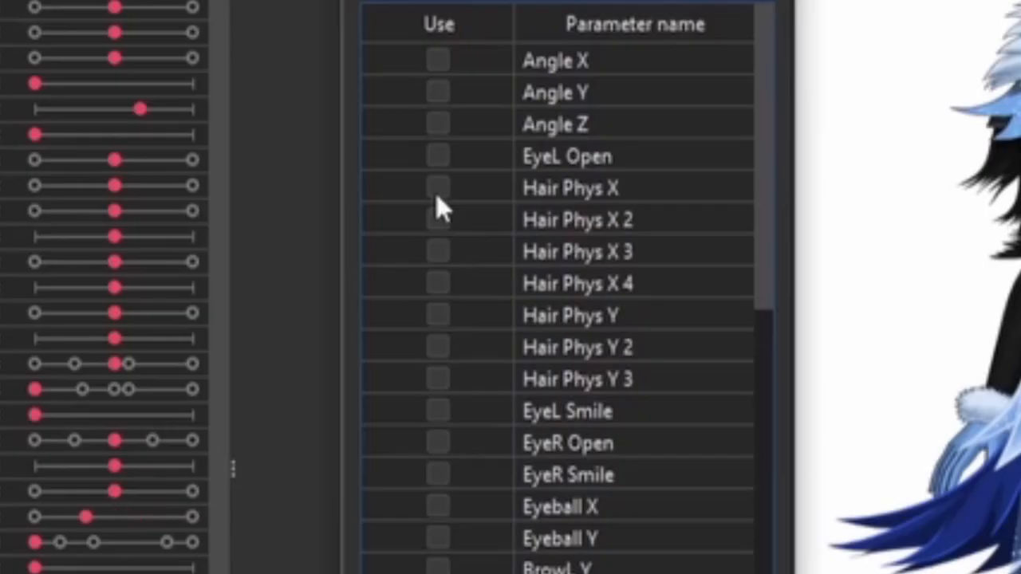
click(436, 192)
click(437, 221)
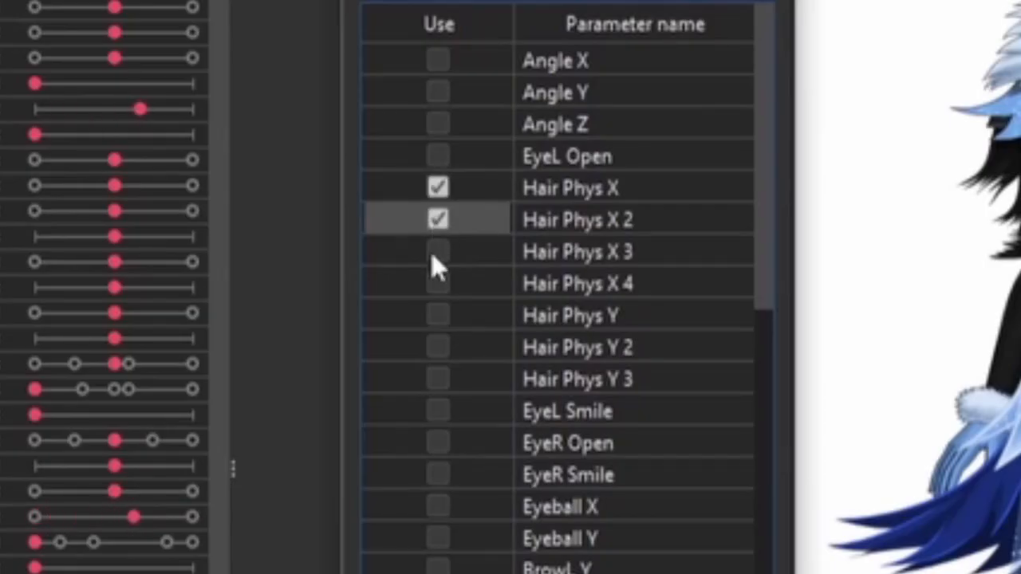
click(435, 252)
click(434, 285)
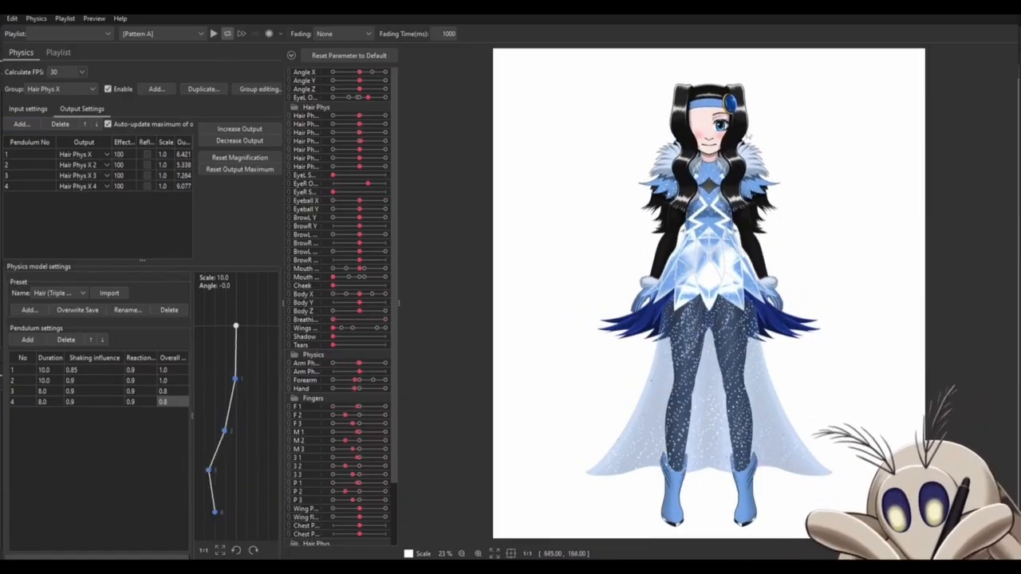
Increase the Hair Phys X outputs to fit the parameter range and test the hair swing in the preview.
scroll(614, 193, up, 5)
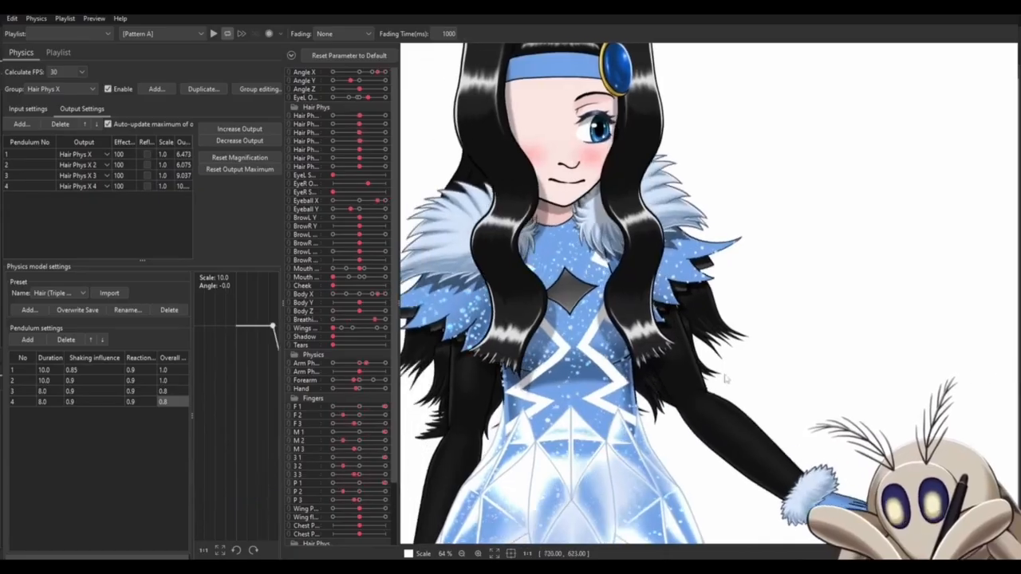
scroll(618, 194, down, 2)
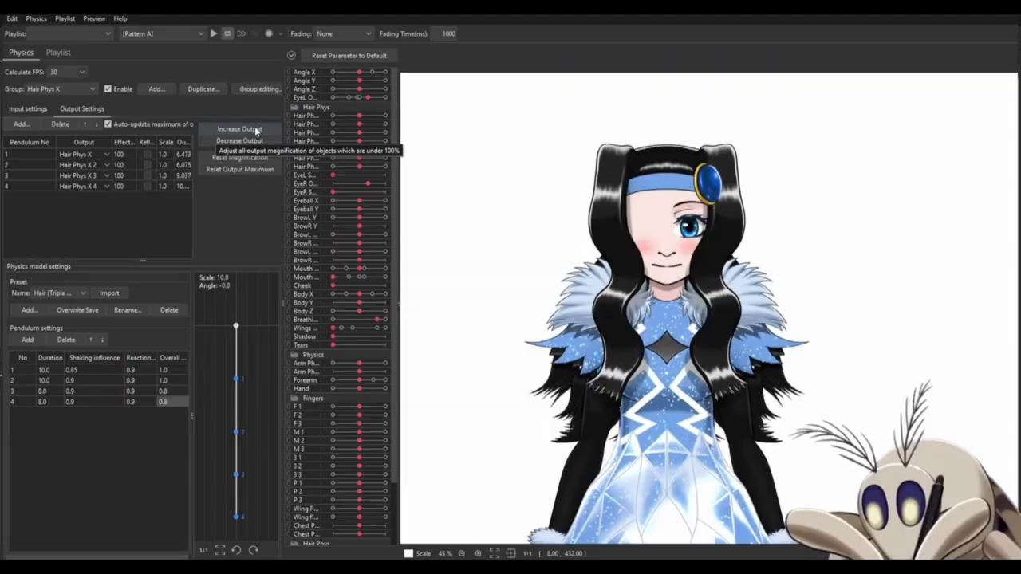
click(759, 181)
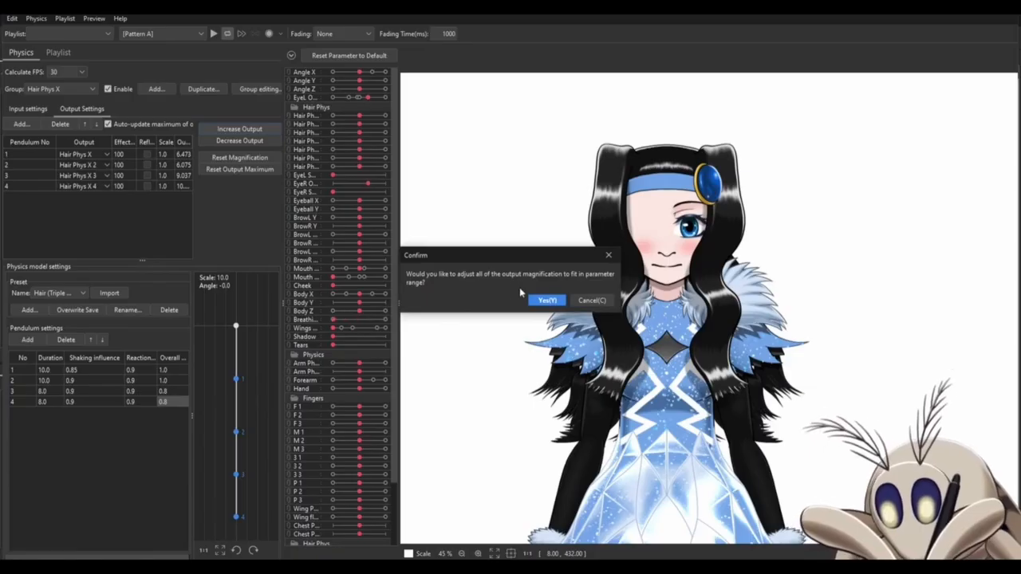
click(547, 300)
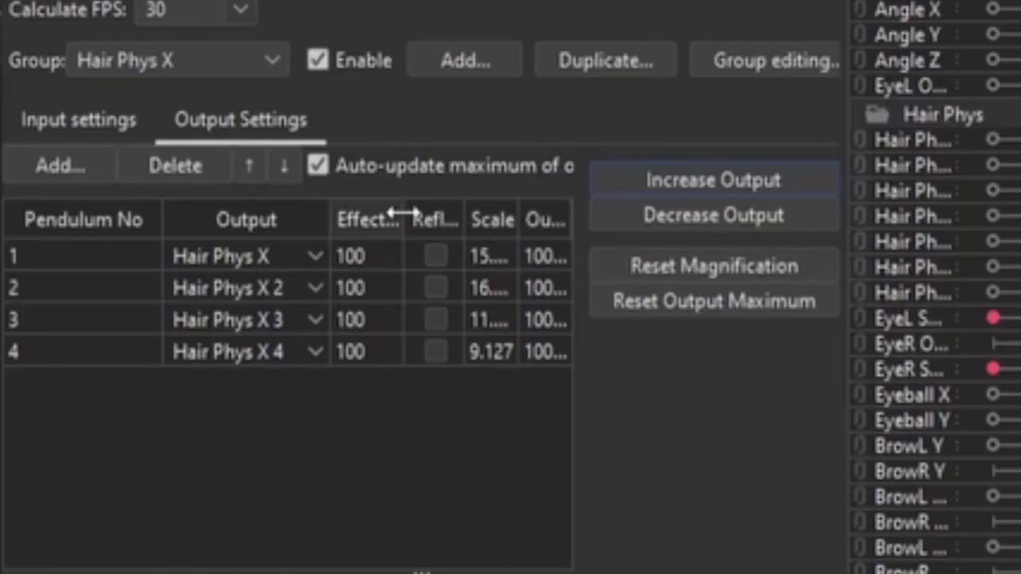
drag(403, 217, 379, 217)
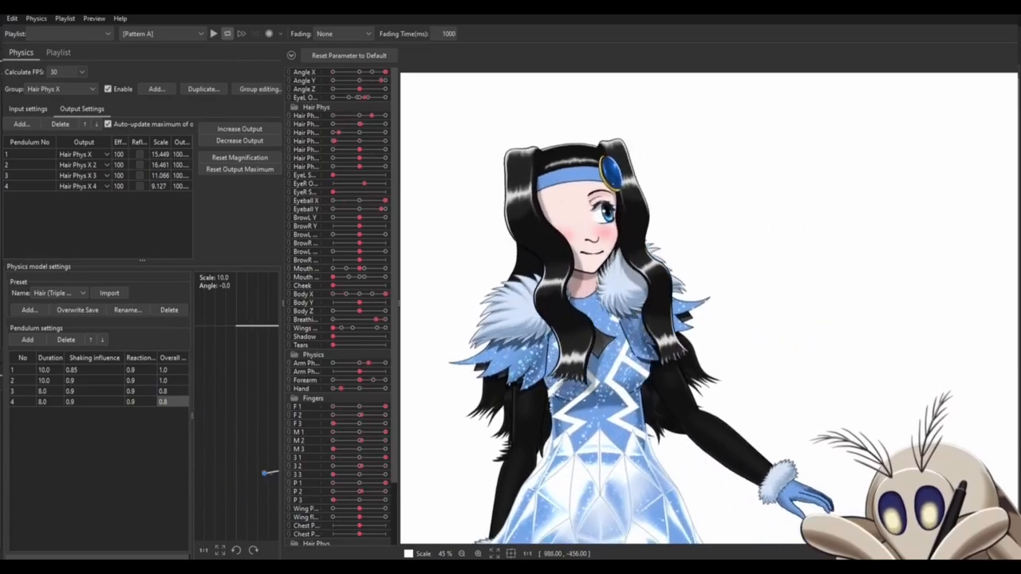
drag(795, 286, 32, 88)
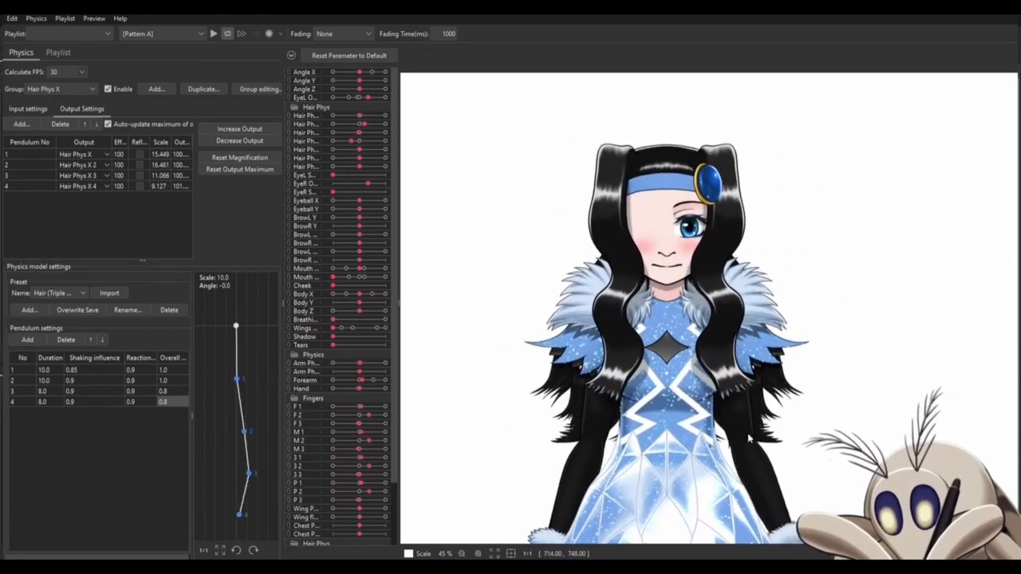
Set the output scale to 40 for Hair Phys X and X 2, 30 for X 3 and 10 for X 4, and test the swing.
double_click(162, 154)
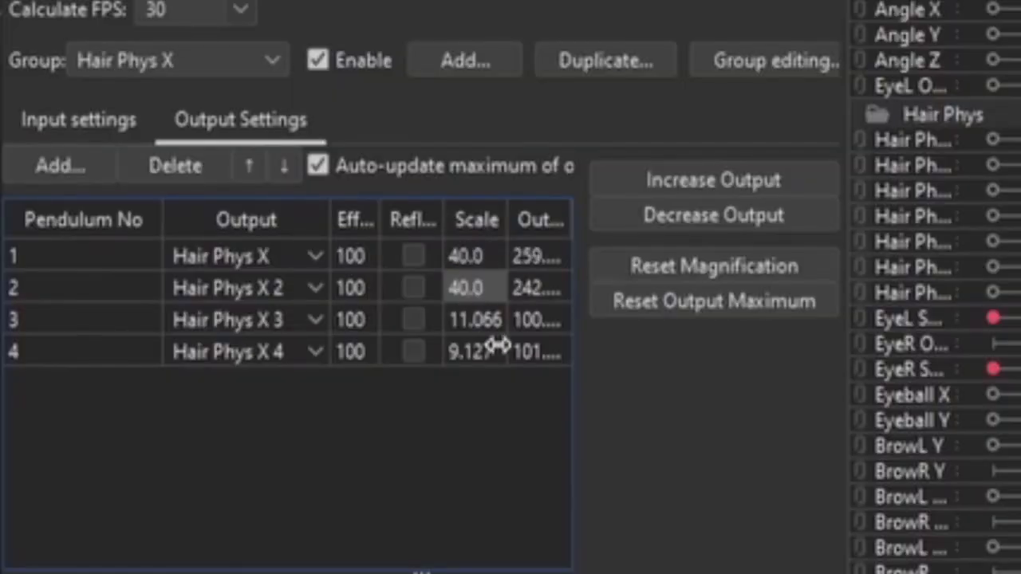
click(488, 322)
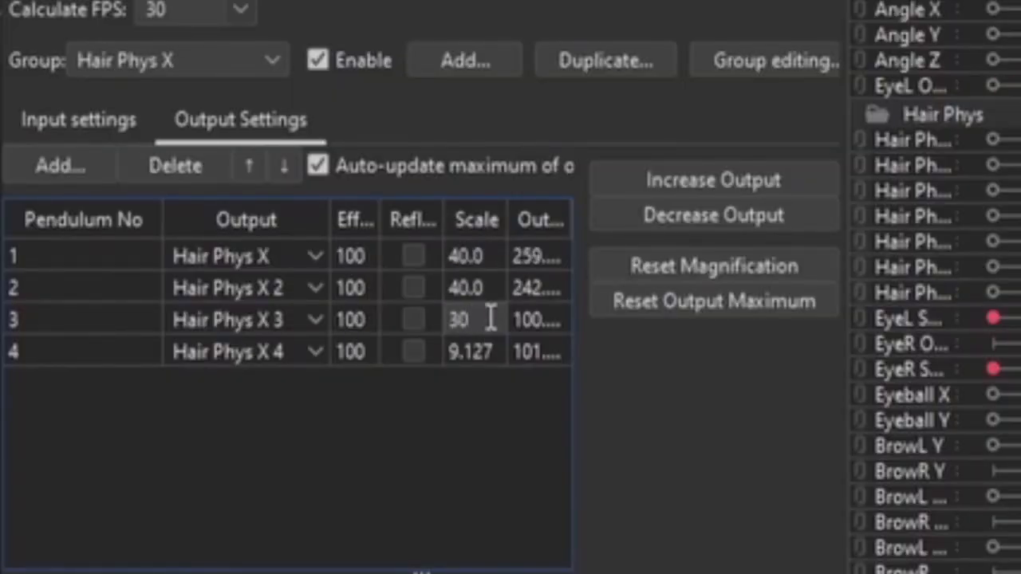
key(Return)
double_click(462, 357)
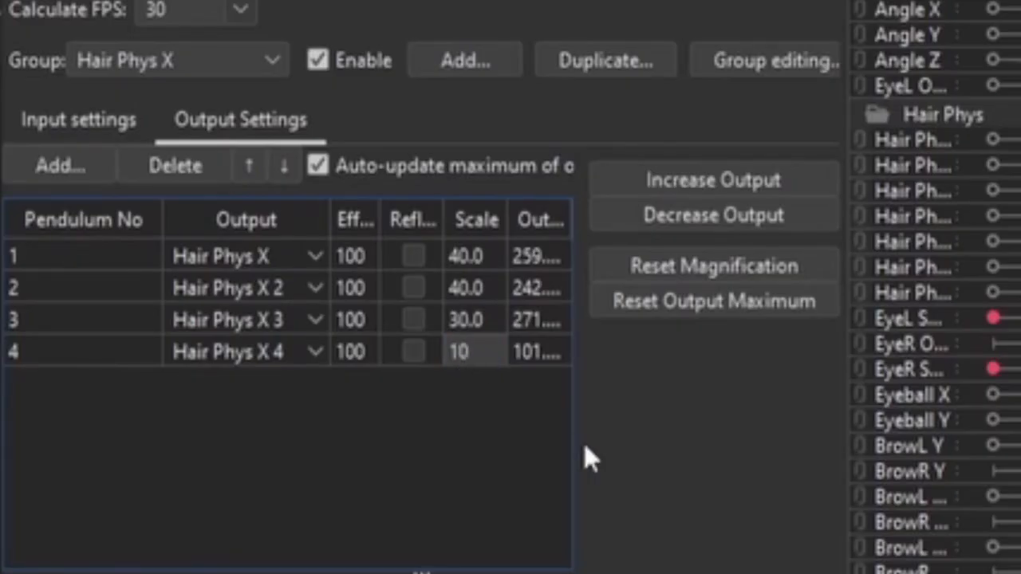
key(Return)
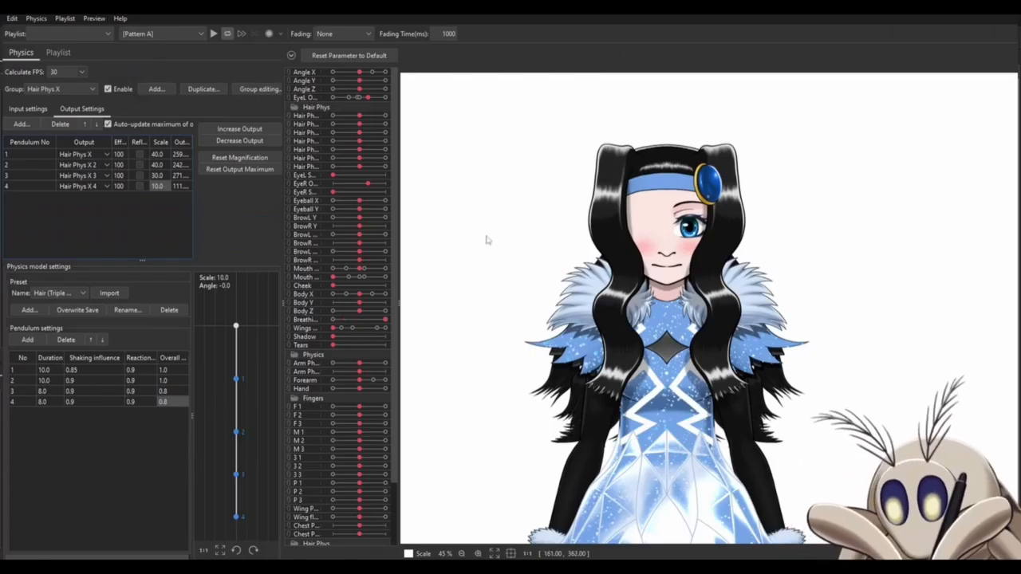
drag(488, 239, 221, 205)
drag(359, 116, 408, 134)
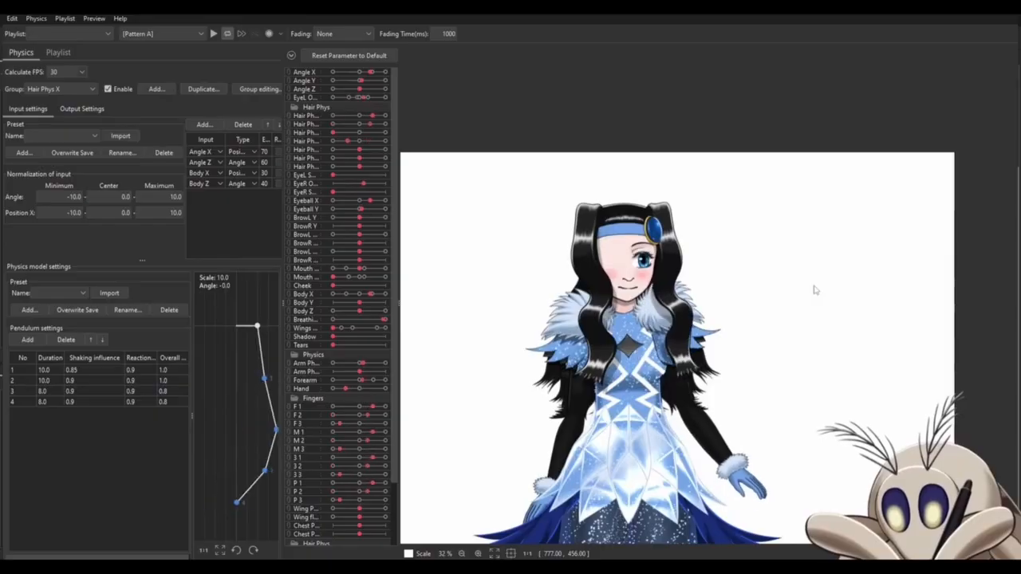
drag(815, 290, 750, 194)
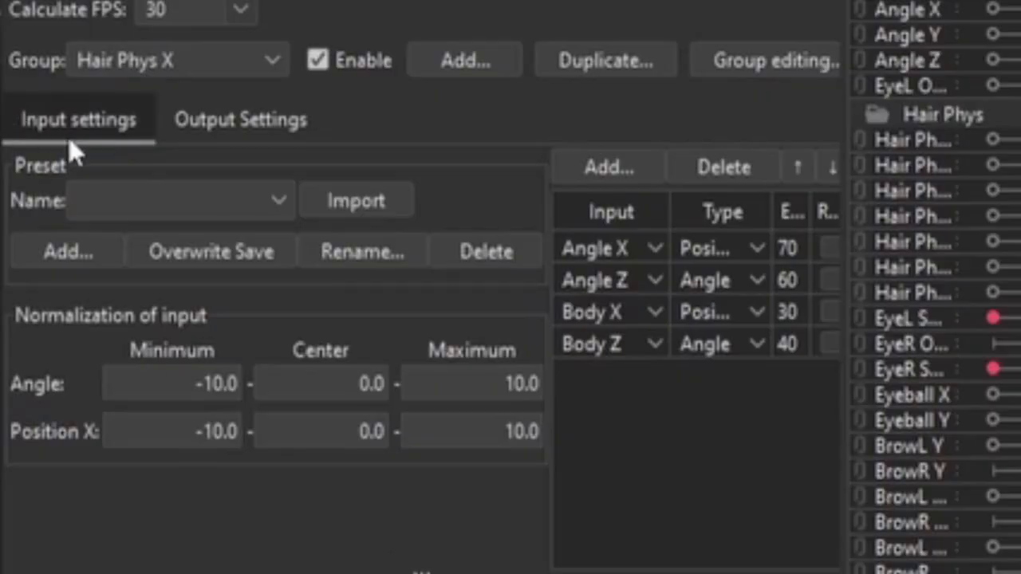
Add a physics group named Hair Phys Y without presets and give it Angle Y as its input parameter.
click(451, 64)
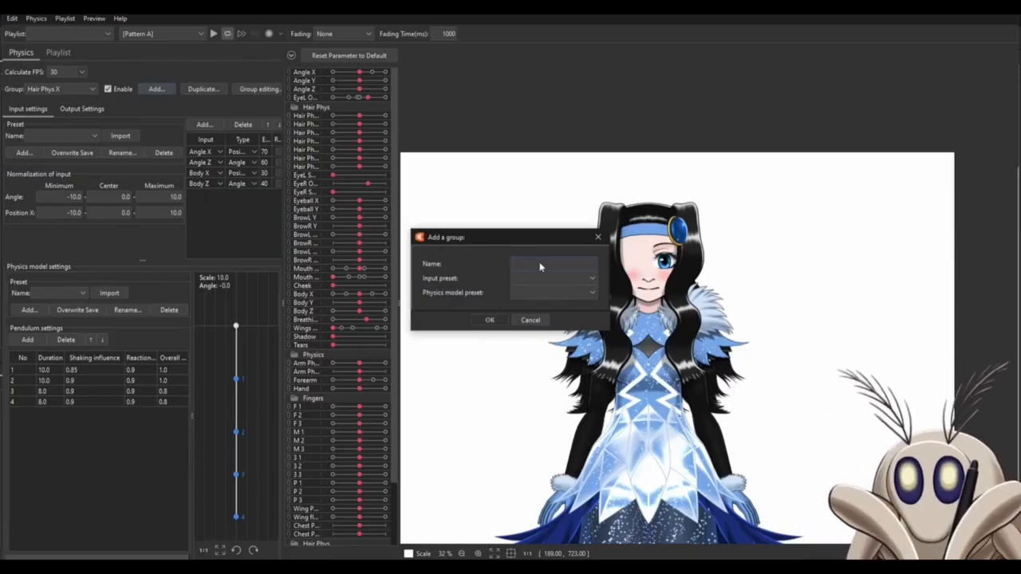
text(Hair Phys Y)
click(488, 319)
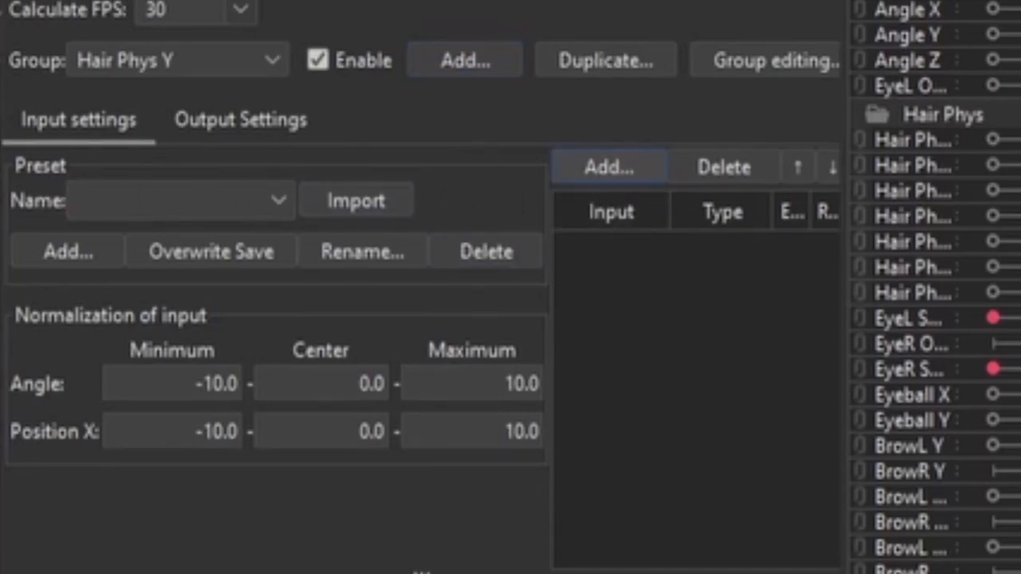
click(608, 166)
click(494, 166)
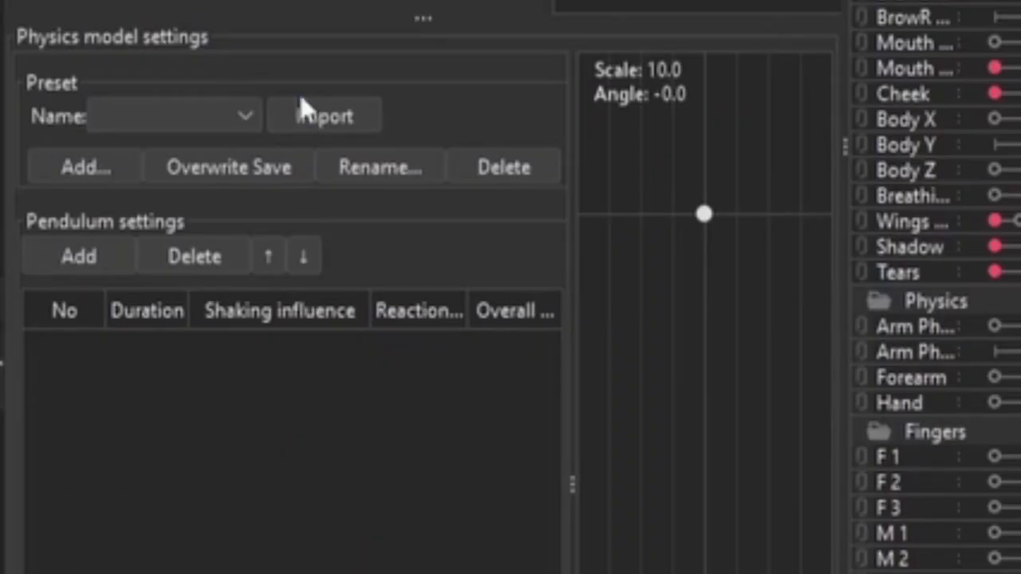
Import the Hair (Triple Pendulum) physics model preset into the Hair Phys Y group.
click(185, 121)
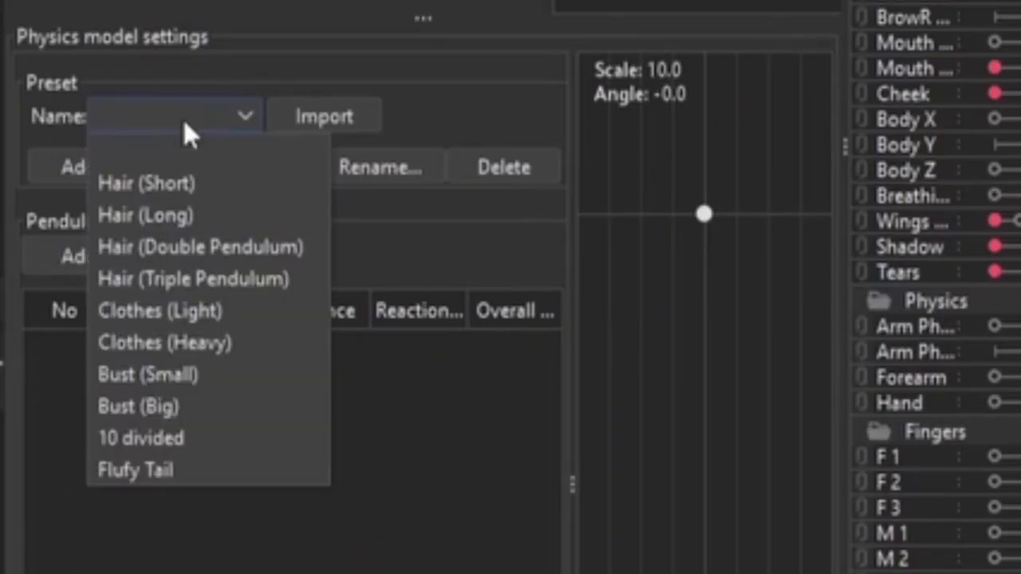
click(206, 278)
click(313, 121)
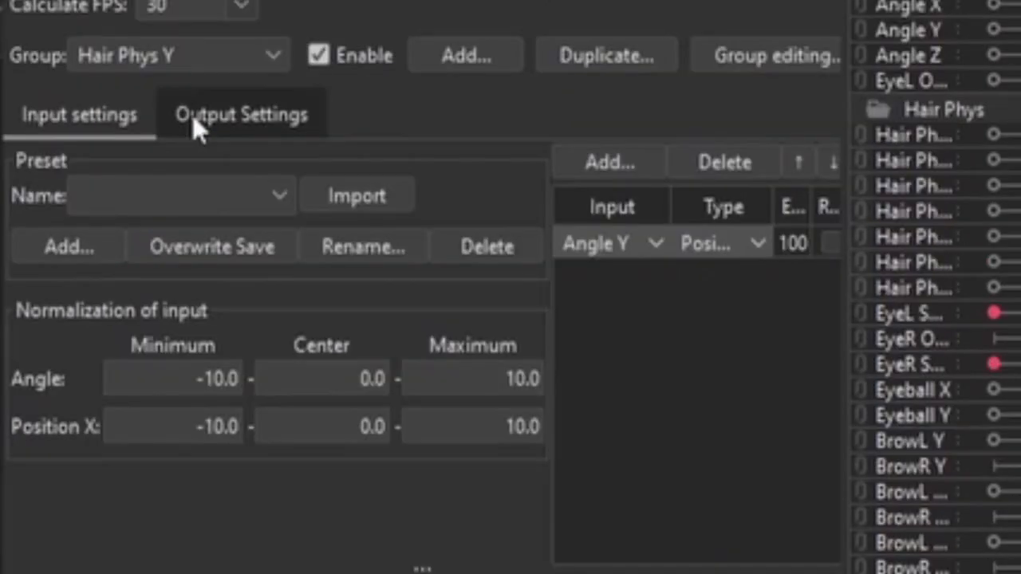
Add Hair Phys Y, Hair Phys Y 2 and Hair Phys Y 3 as output parameters of the Hair Phys Y group.
click(193, 119)
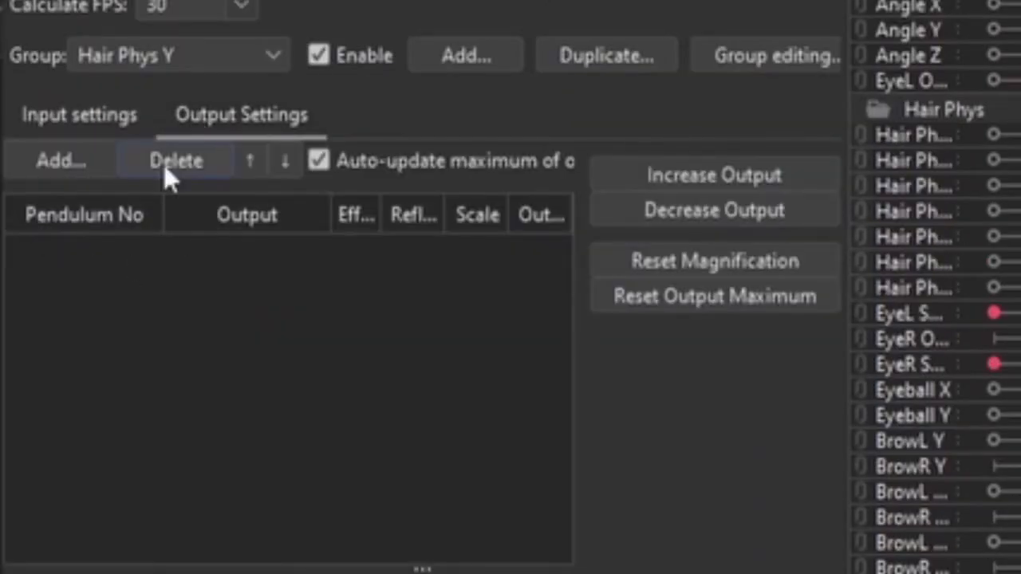
click(104, 170)
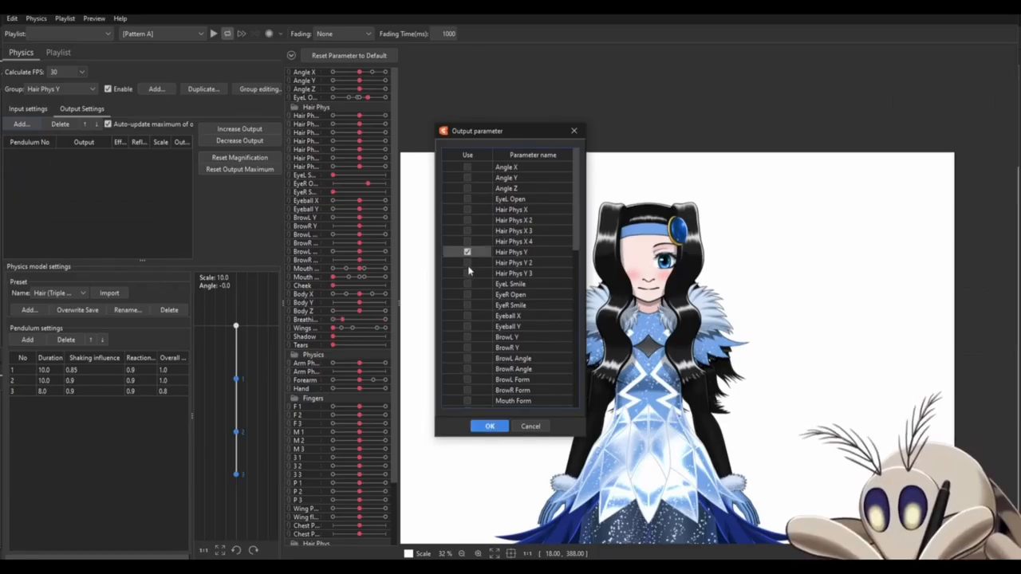
click(468, 262)
click(467, 273)
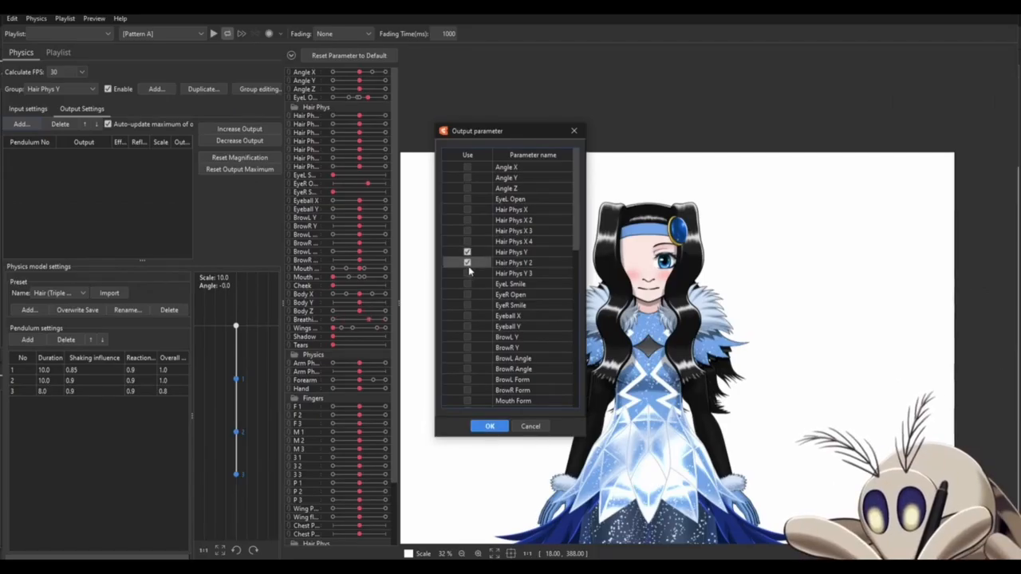
click(490, 426)
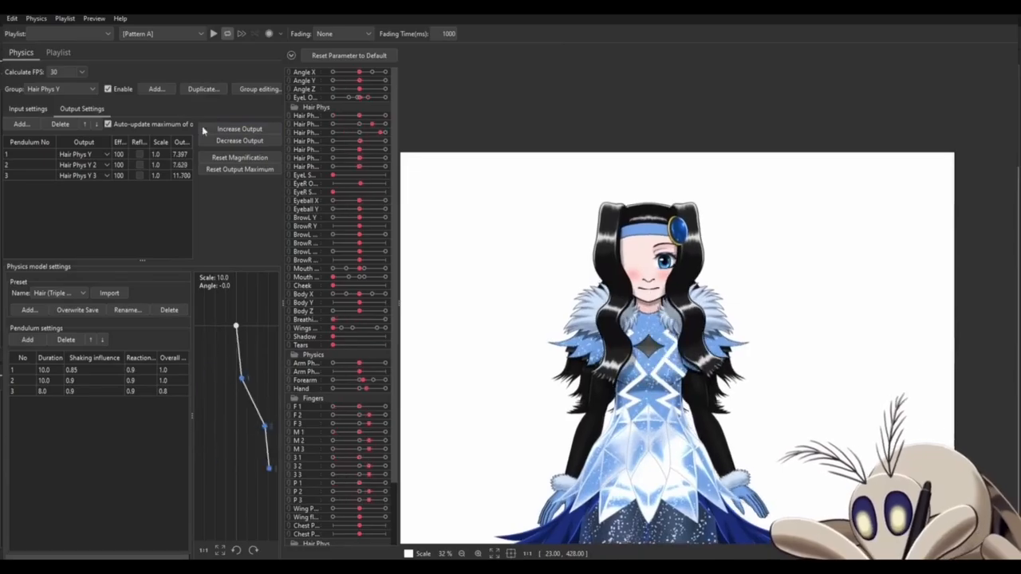
Increase the Hair Phys Y outputs to fit the parameter range, and set their scales to 20 for Y and 10 for Y 2 and Y 3.
click(253, 130)
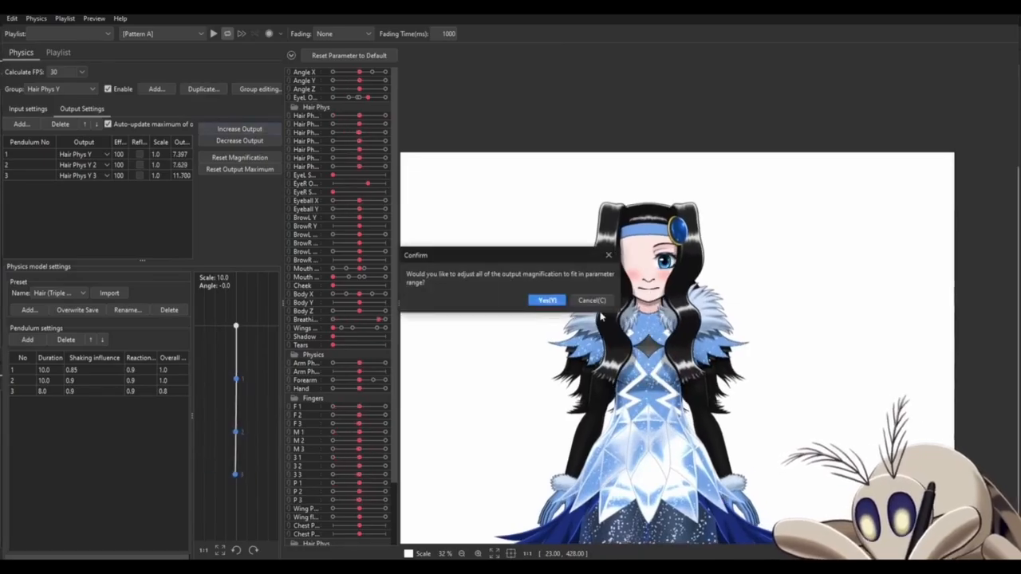
click(546, 300)
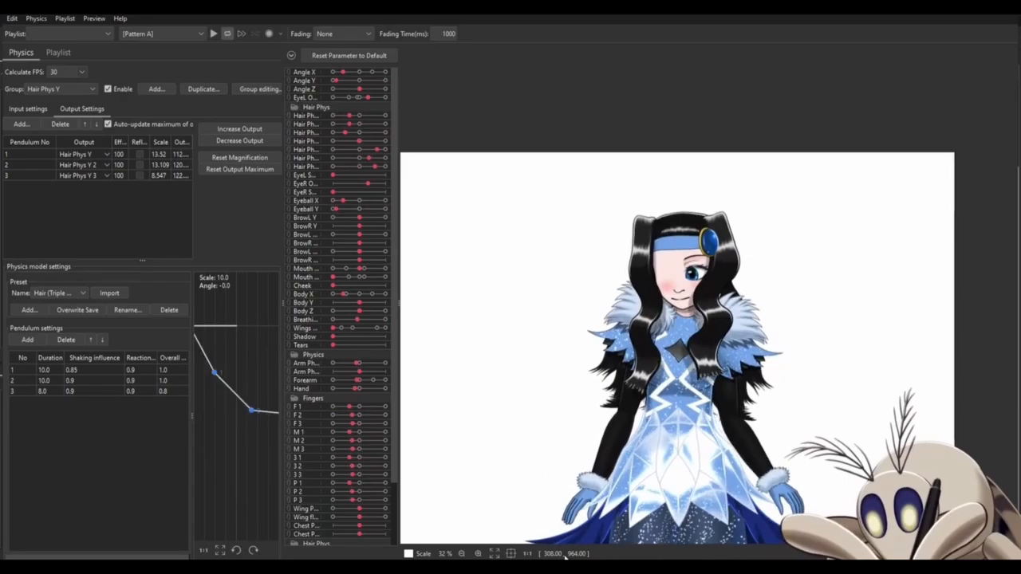
double_click(162, 155)
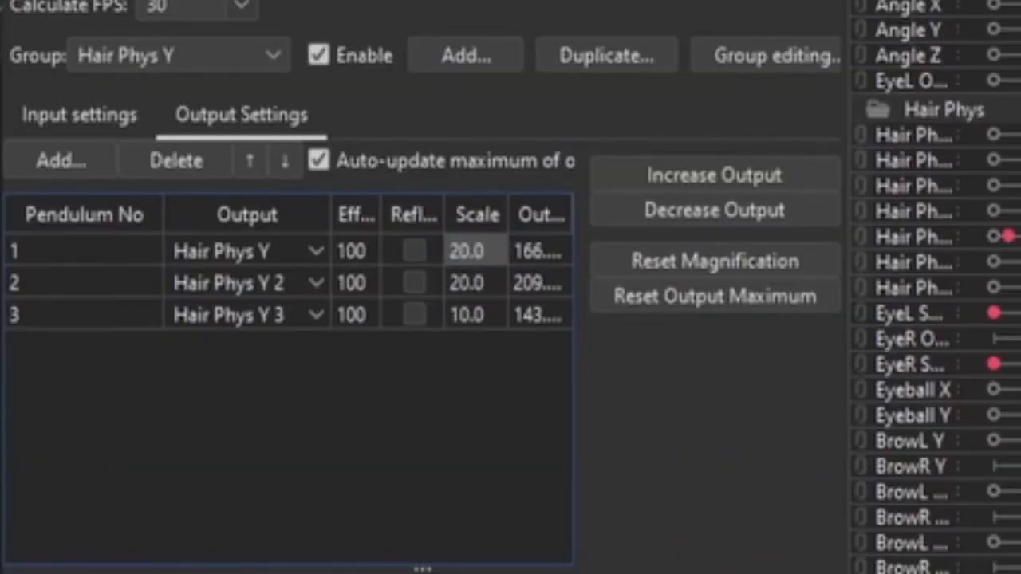
double_click(469, 283)
text(10)
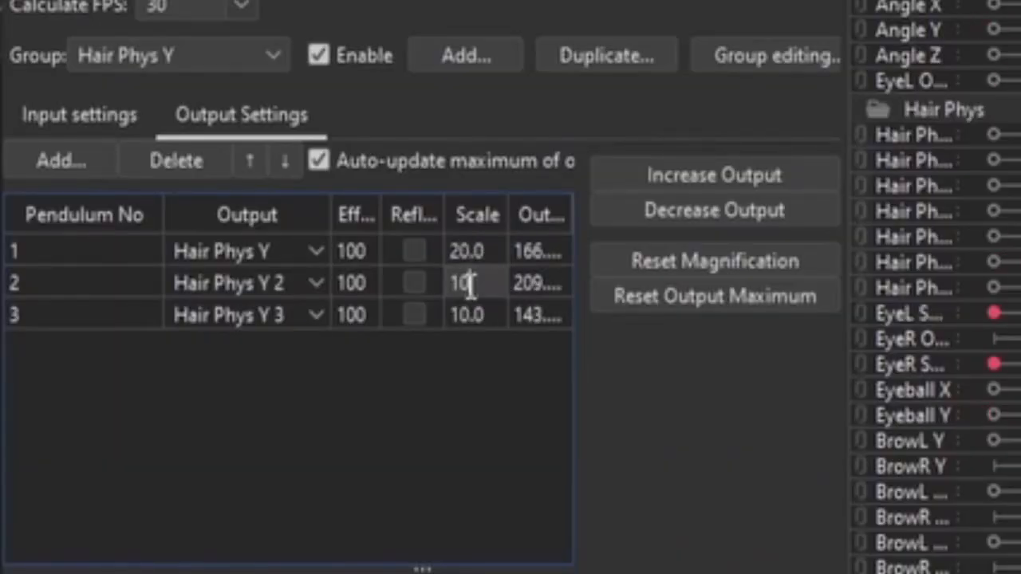
key(Return)
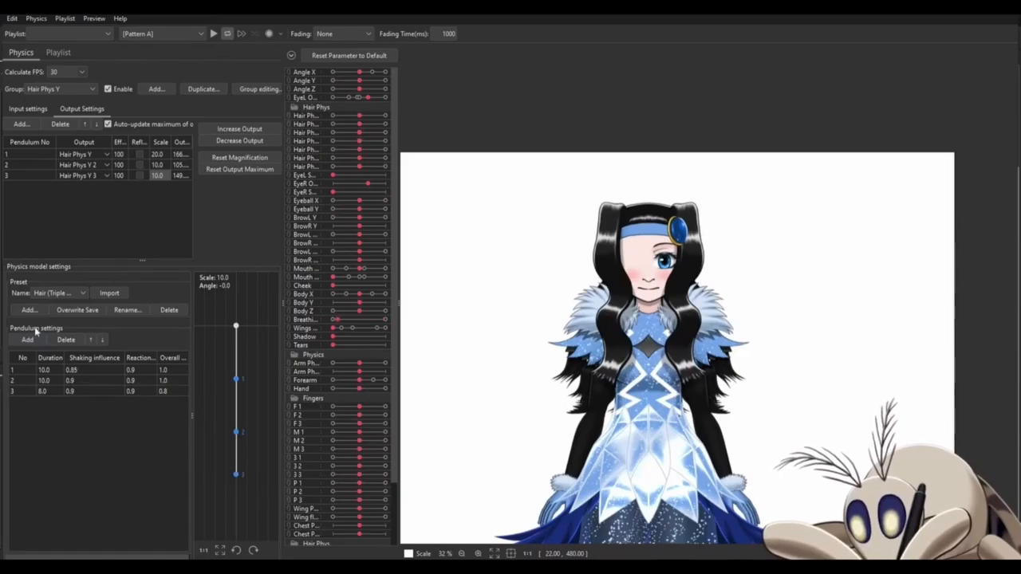
Set the reaction speed of all three Hair Phys Y pendulums to 0.7 and test the hair's vertical bounce in the preview.
double_click(44, 370)
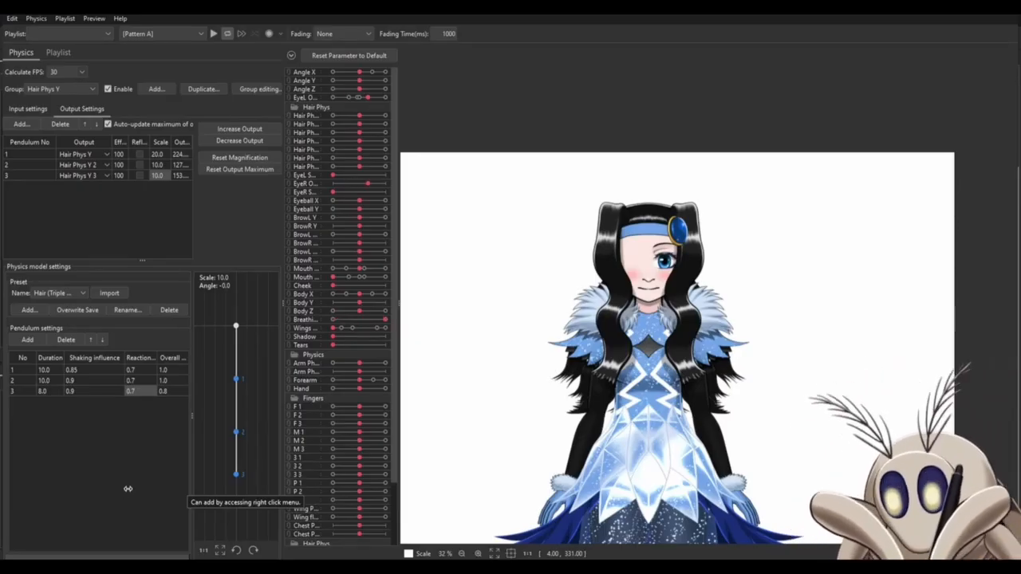
drag(572, 212, 777, 491)
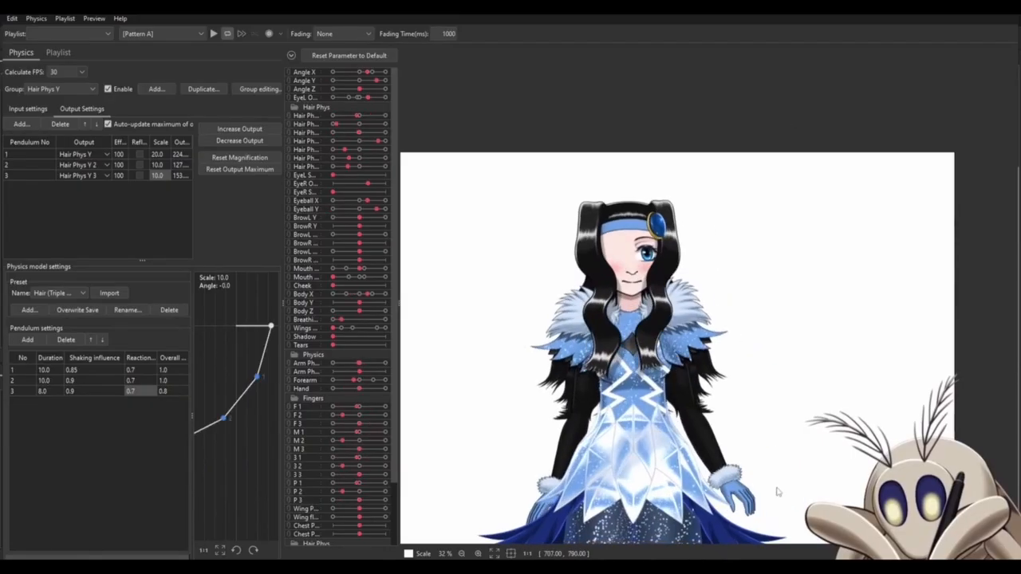
scroll(651, 168, up, 3)
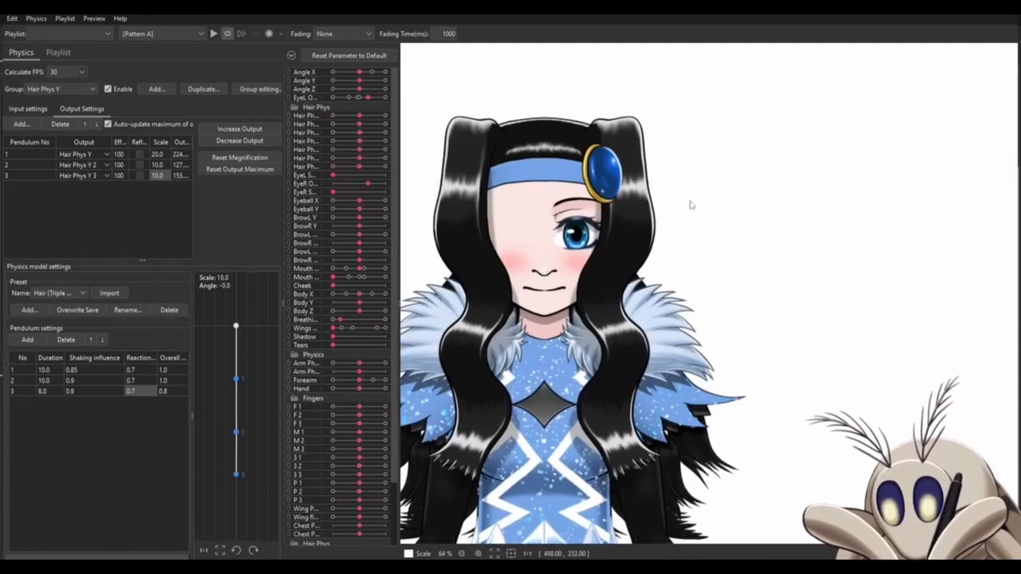
drag(692, 205, 713, 67)
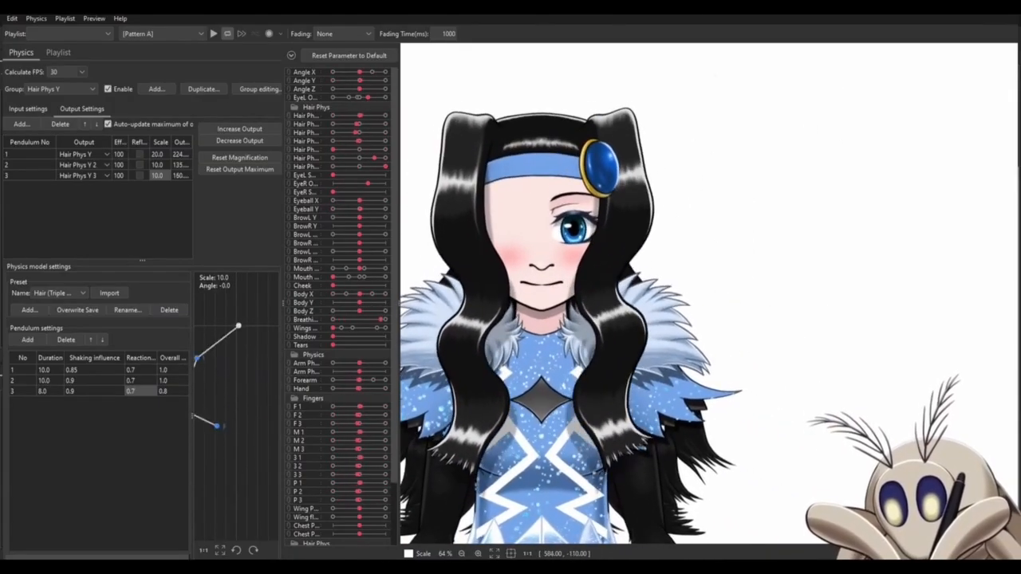
drag(546, 490, 1011, 22)
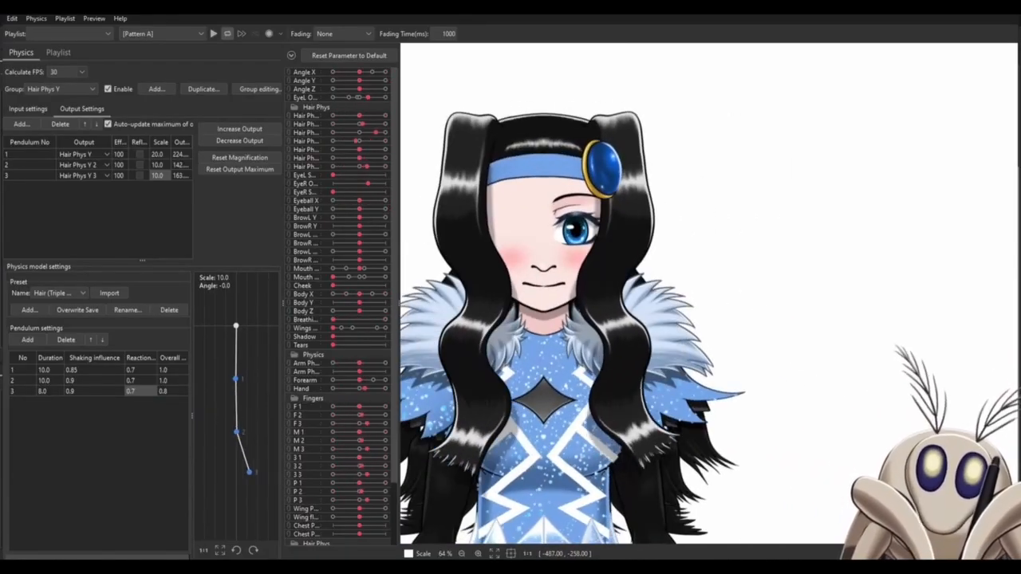